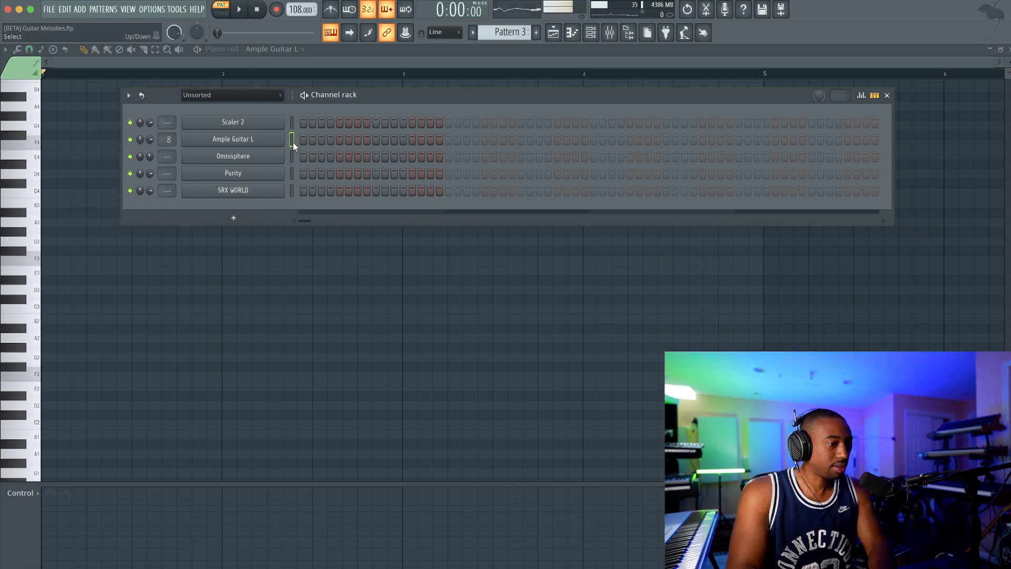
Audition the Ample Guitar L, Omnisphere, Purity and SRX WORLD channels, viewing the Ample Guitar L, Omnisphere and SRX WORLD instruments
click(280, 138)
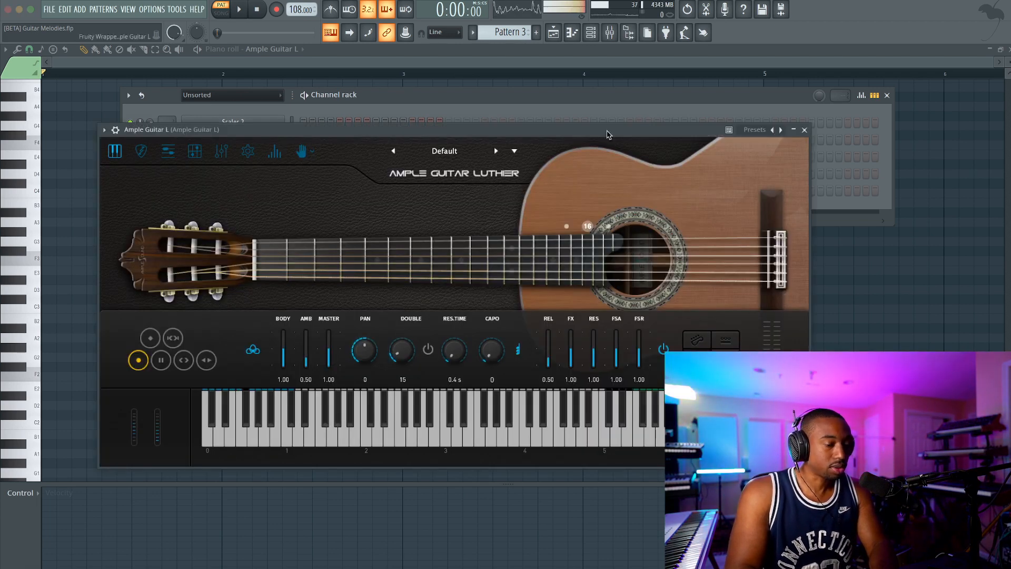
click(804, 128)
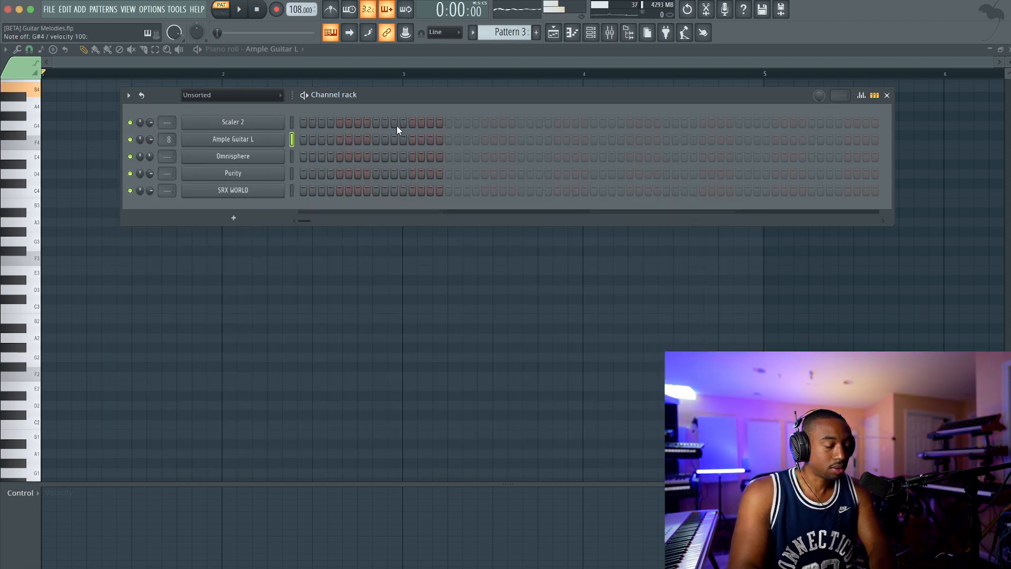
click(274, 161)
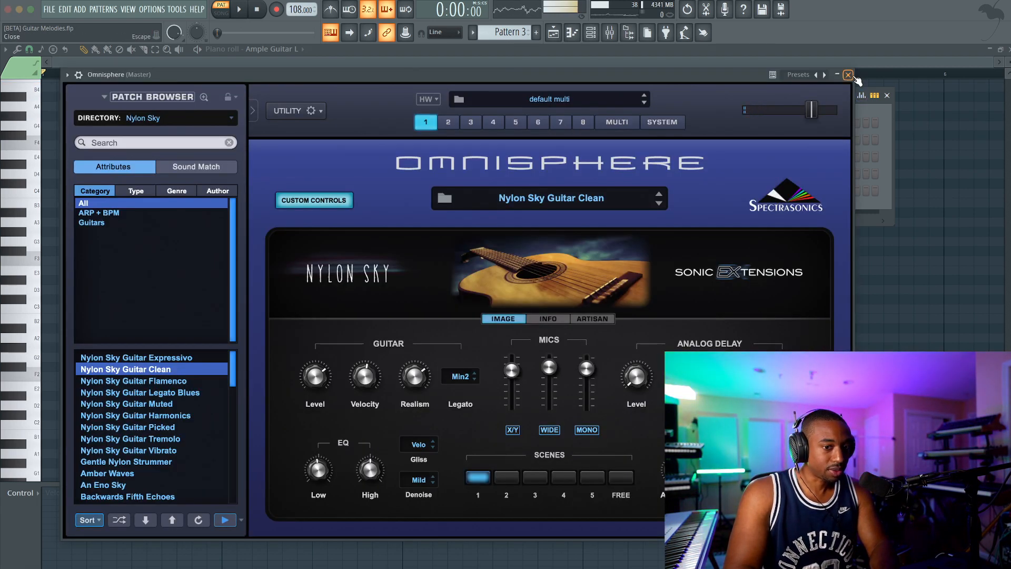
click(847, 75)
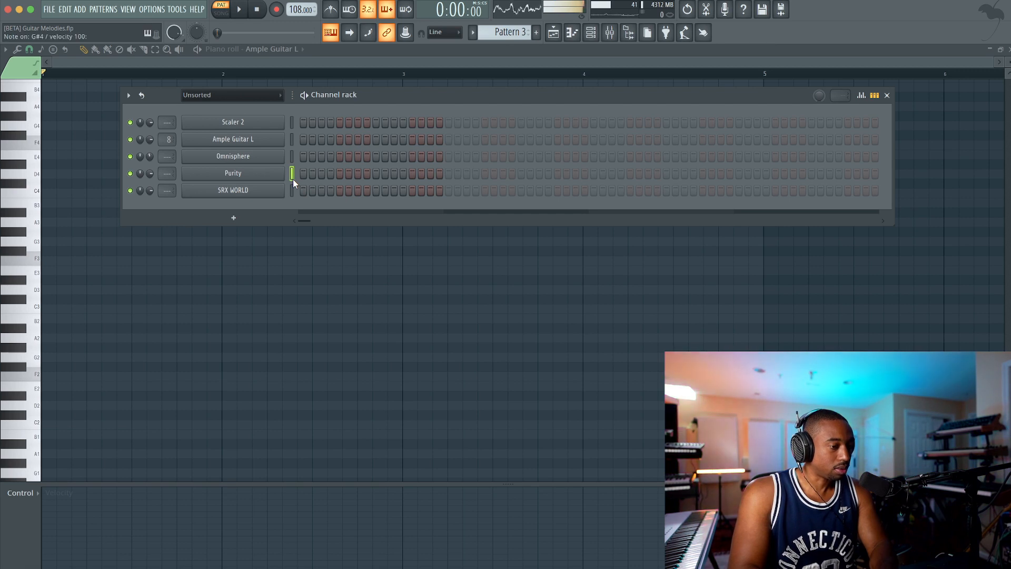
click(269, 192)
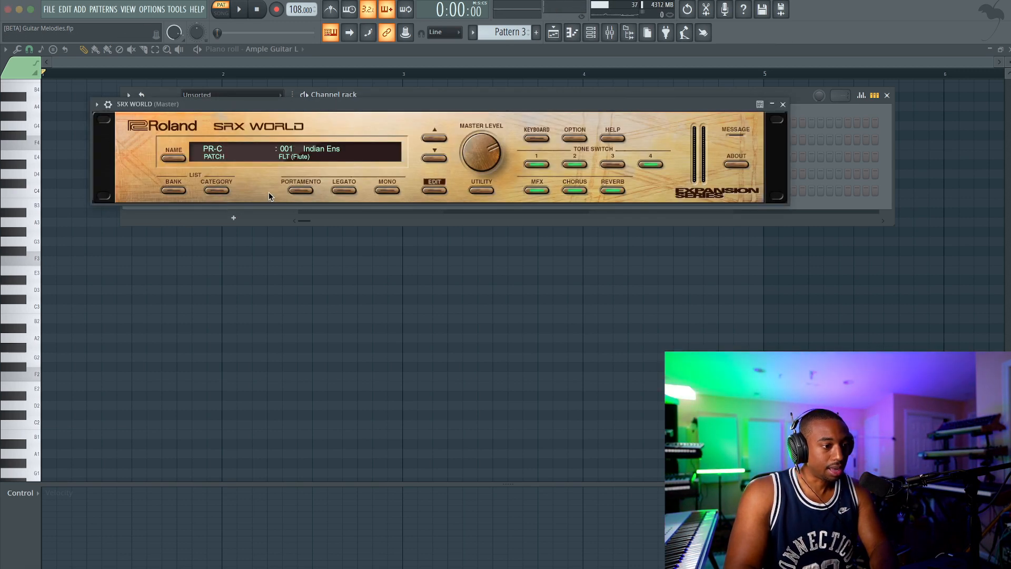
click(783, 105)
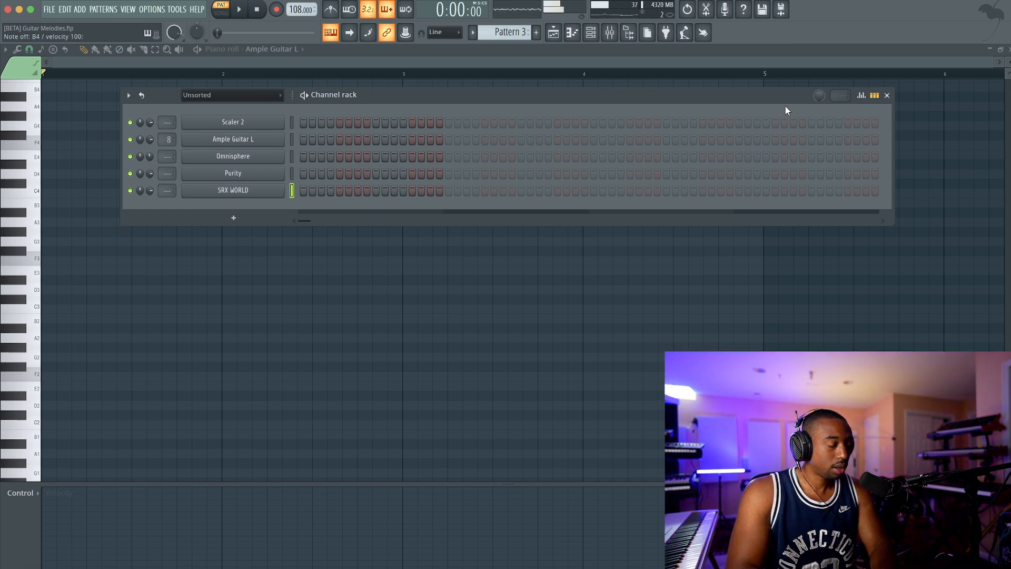
With the metronome on, record notes and automation for Ample Guitar L, playing a repeating G#4, B4, G#5 arpeggio over two bars; close the channel rack
click(291, 136)
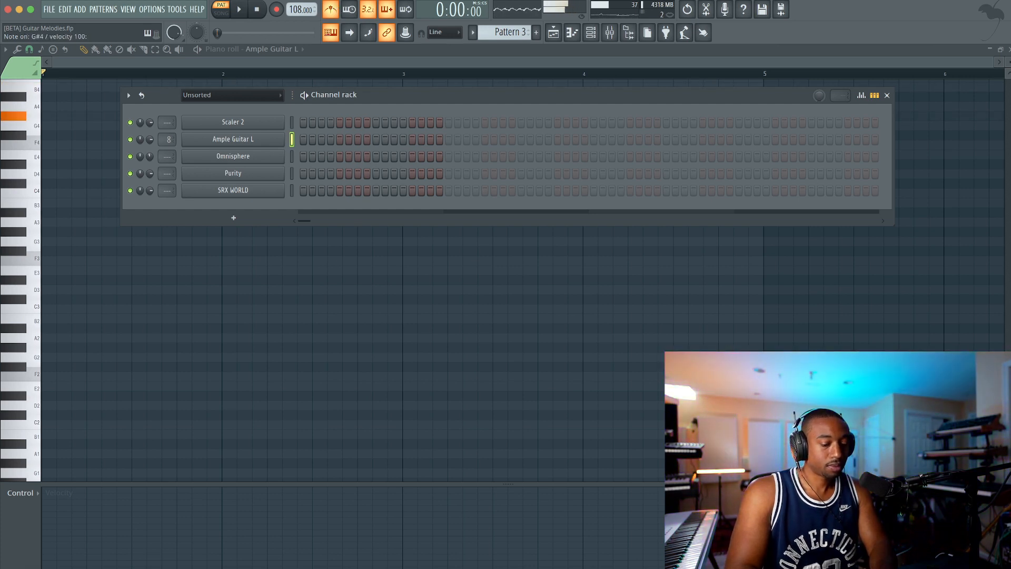
click(280, 9)
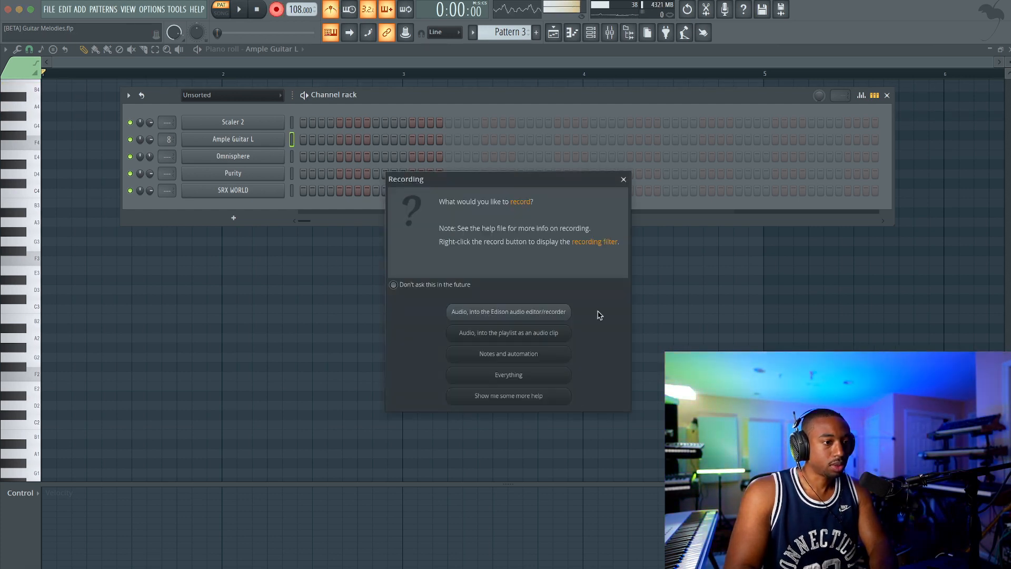
click(548, 356)
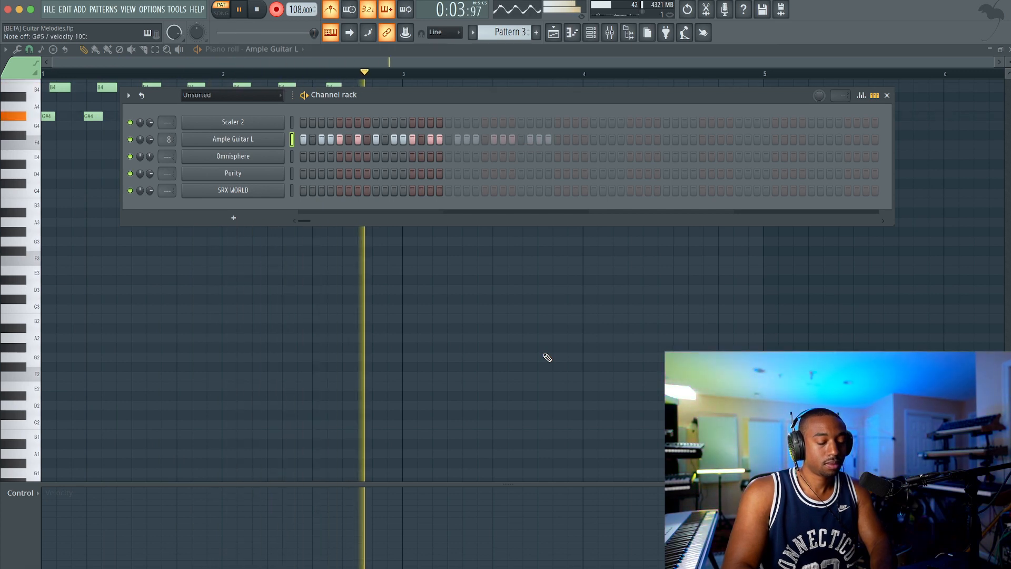
key(space)
click(282, 12)
key(F6)
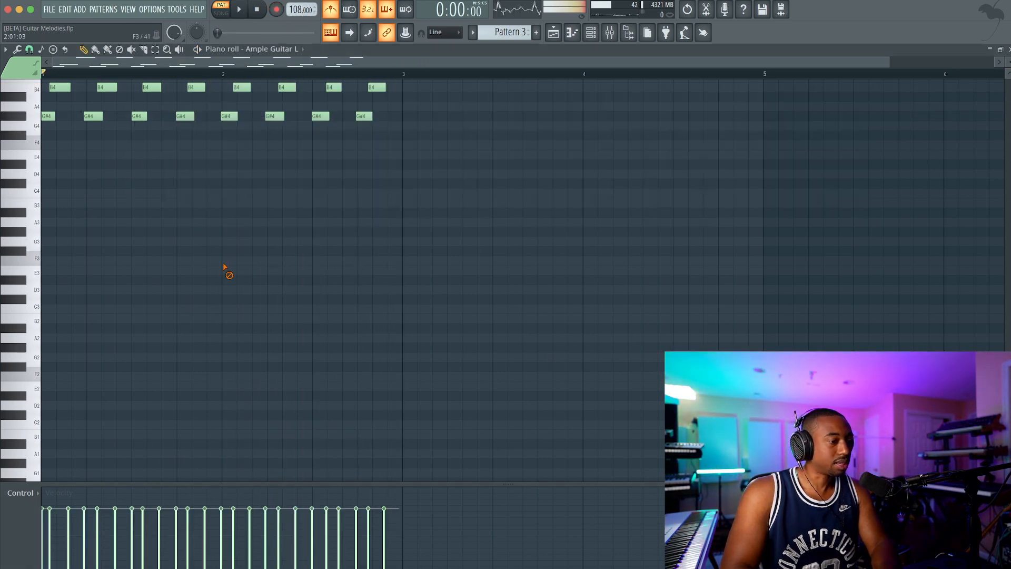
Set the piano roll snap to 1/3 beat and quantize all the recorded guitar notes to it
scroll(228, 272, up, 4)
drag(120, 161, 269, 187)
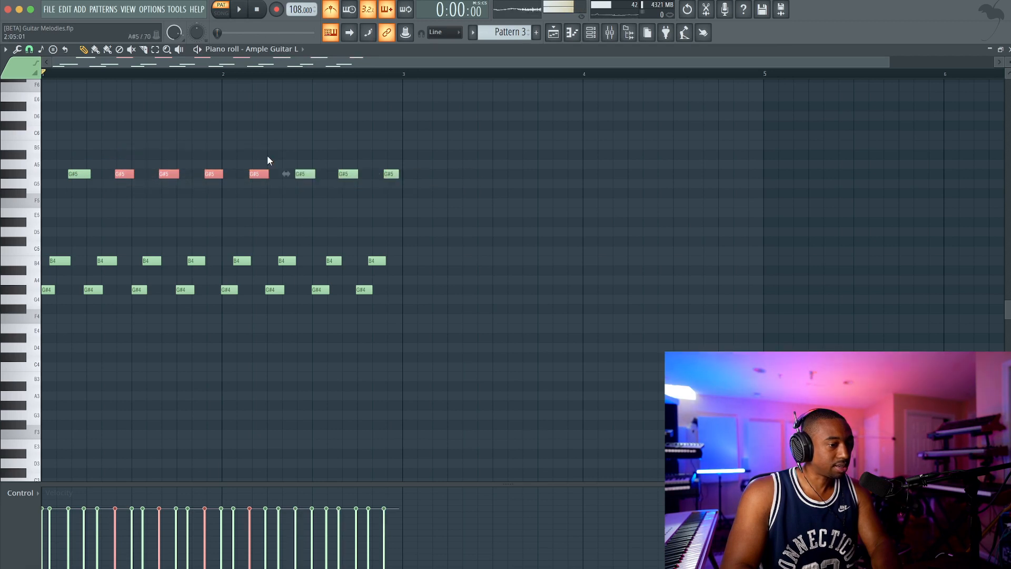
key(space)
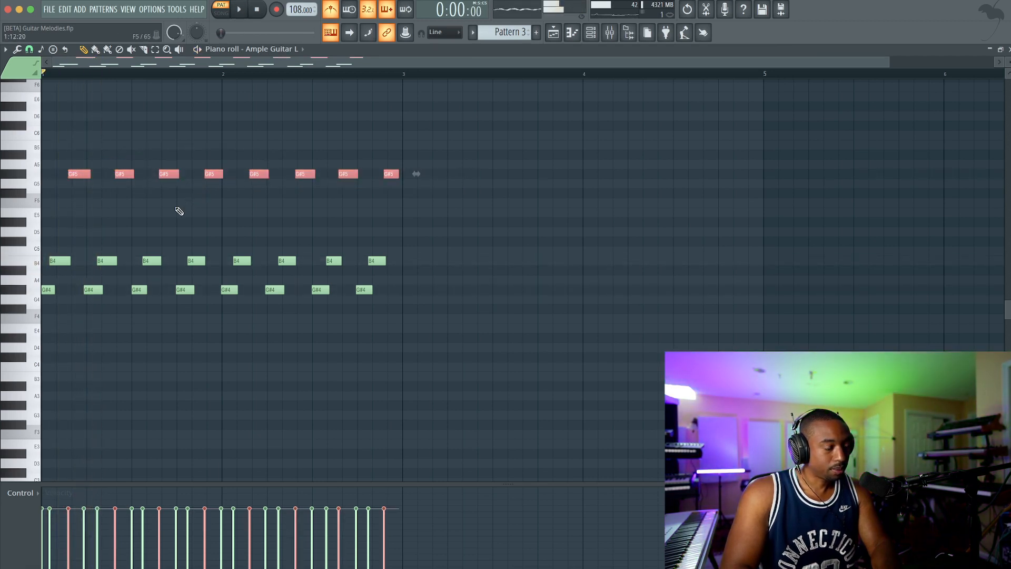
click(30, 50)
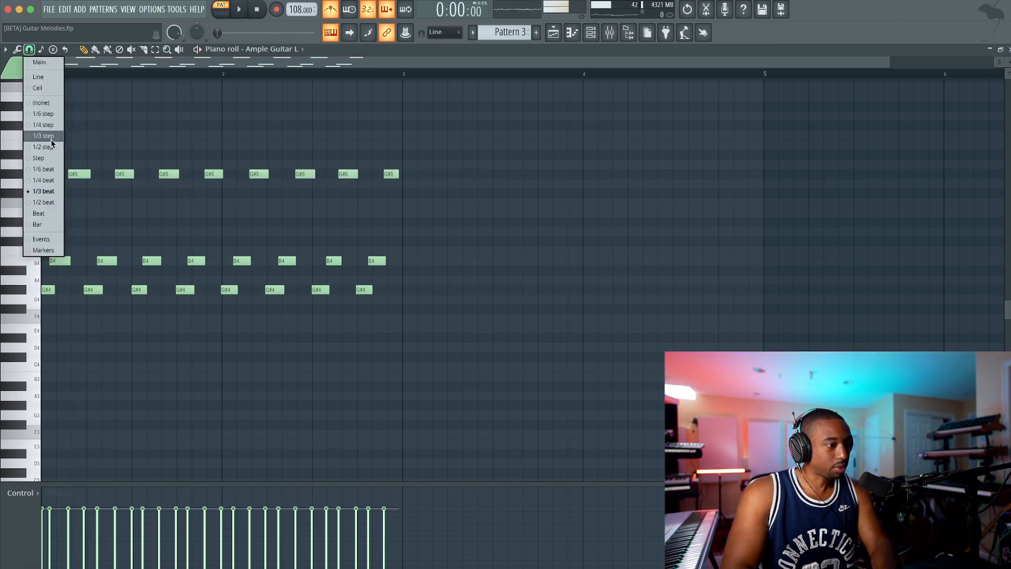
click(44, 193)
key(ctrl+q)
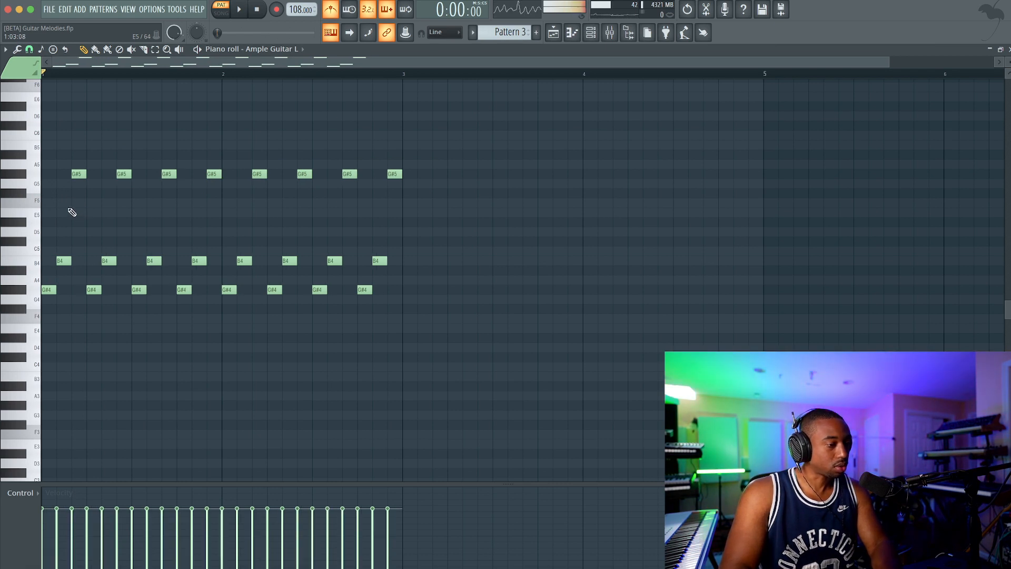
key(space)
key(space)
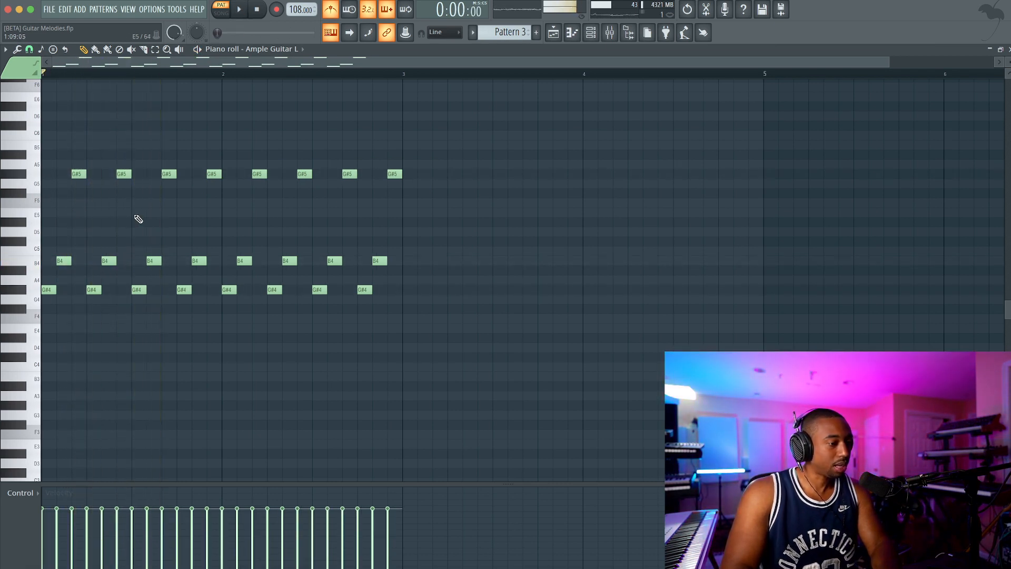
Try quantizing the guitar notes to a 1/2 beat snap, undo that quantization and play the pattern back
key(space)
click(30, 50)
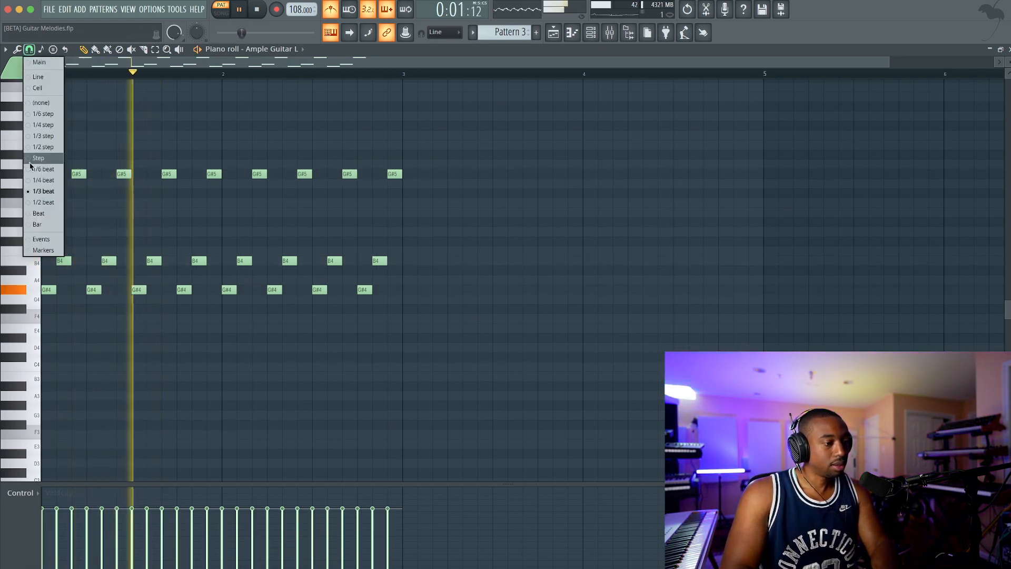
click(42, 203)
key(space)
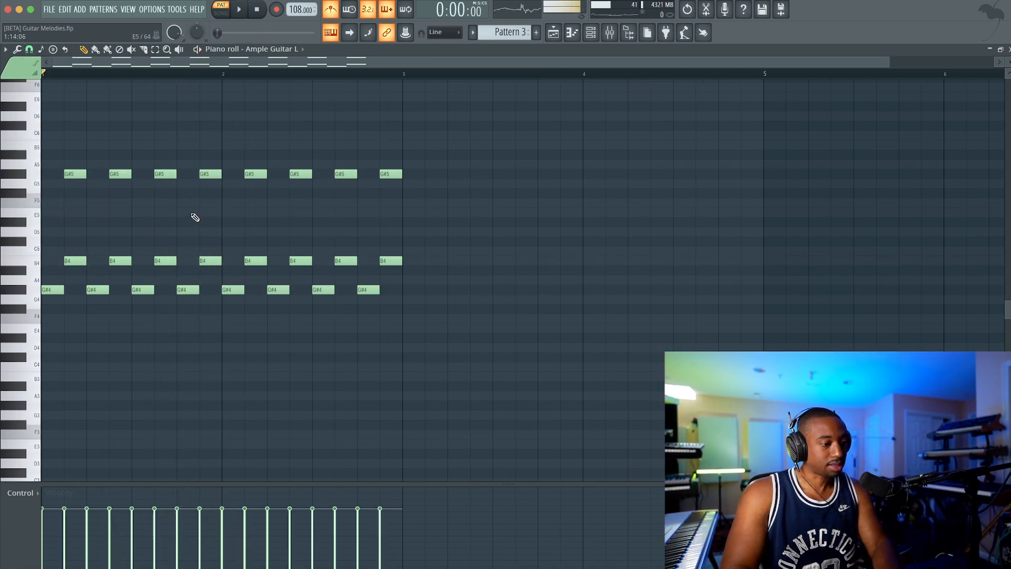
key(ctrl+z)
key(space)
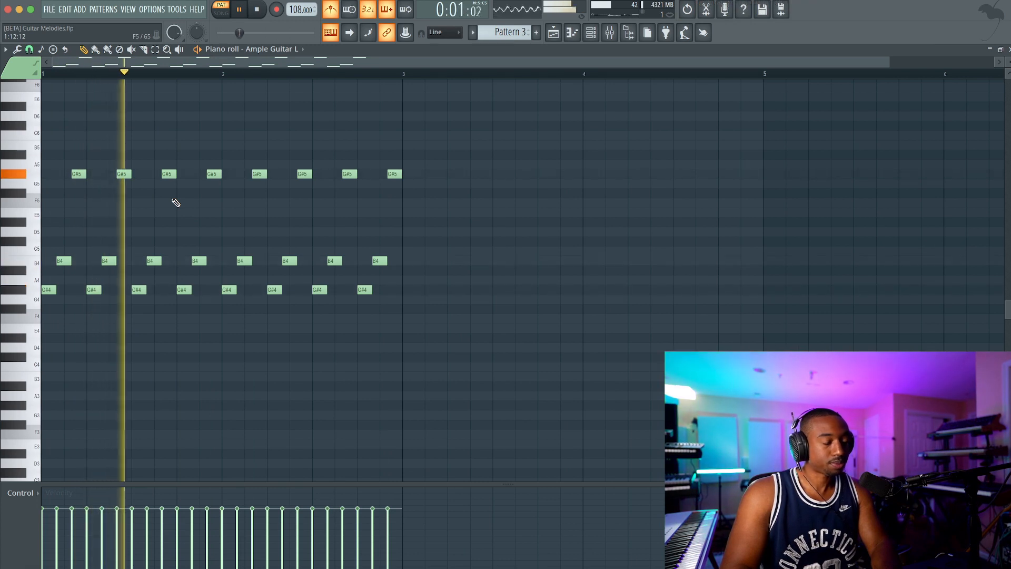
key(space)
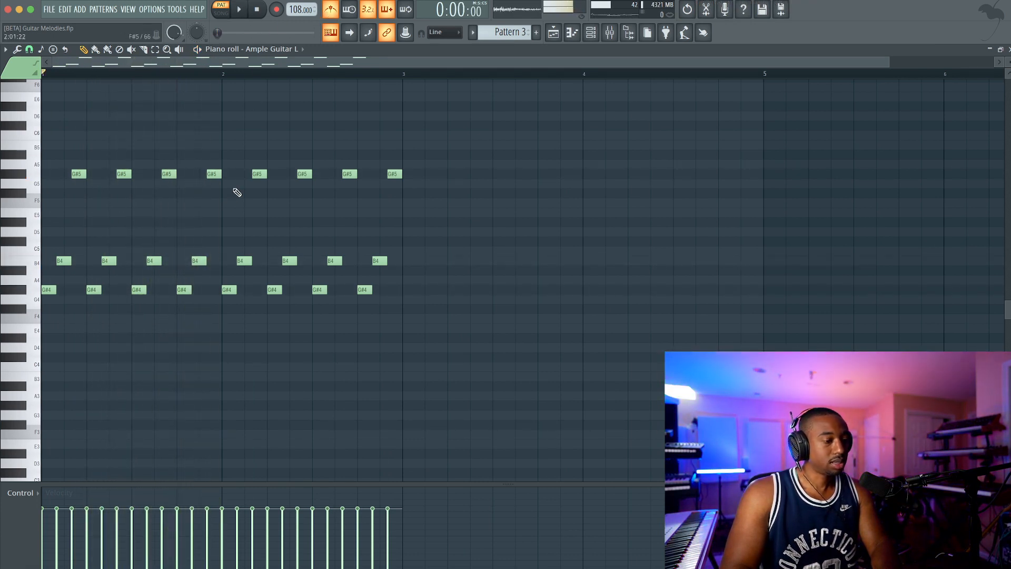
Lower the four G#5 notes in bar 2 to F#5, checking by playback, and turn off the metronome
drag(164, 170, 226, 187)
key(space)
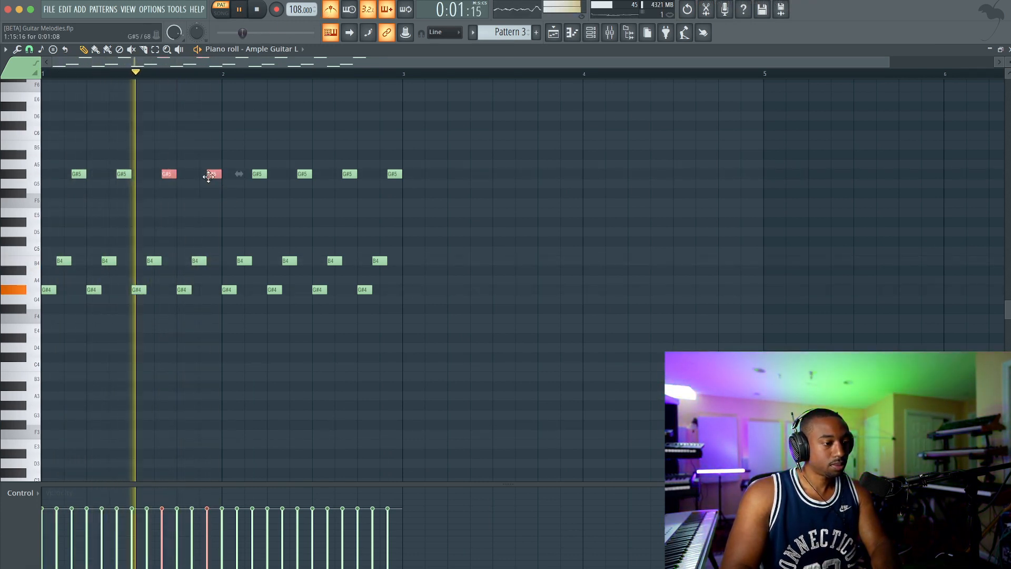
ctrl+click(218, 192)
key(space)
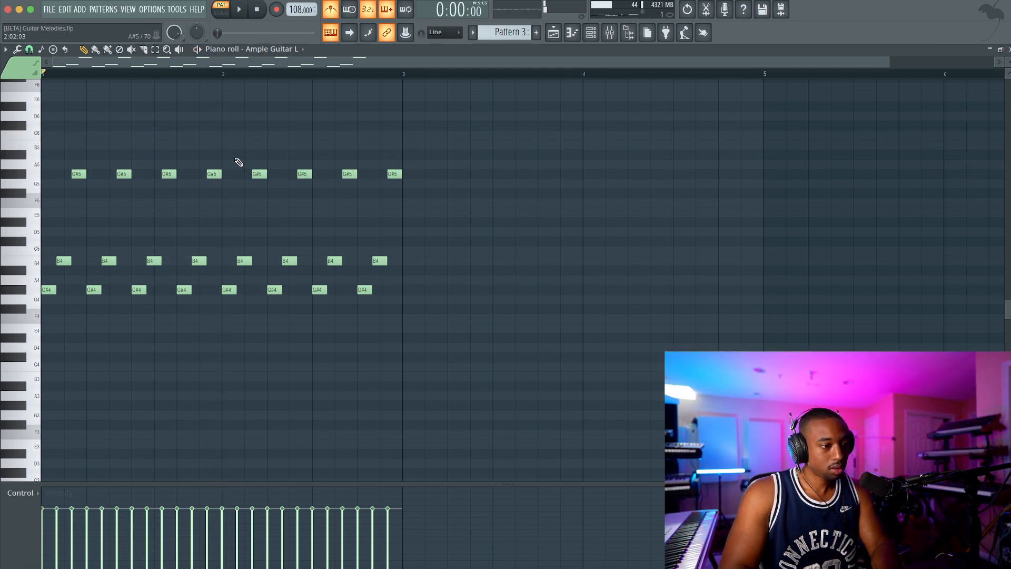
drag(237, 152, 396, 204)
key(space)
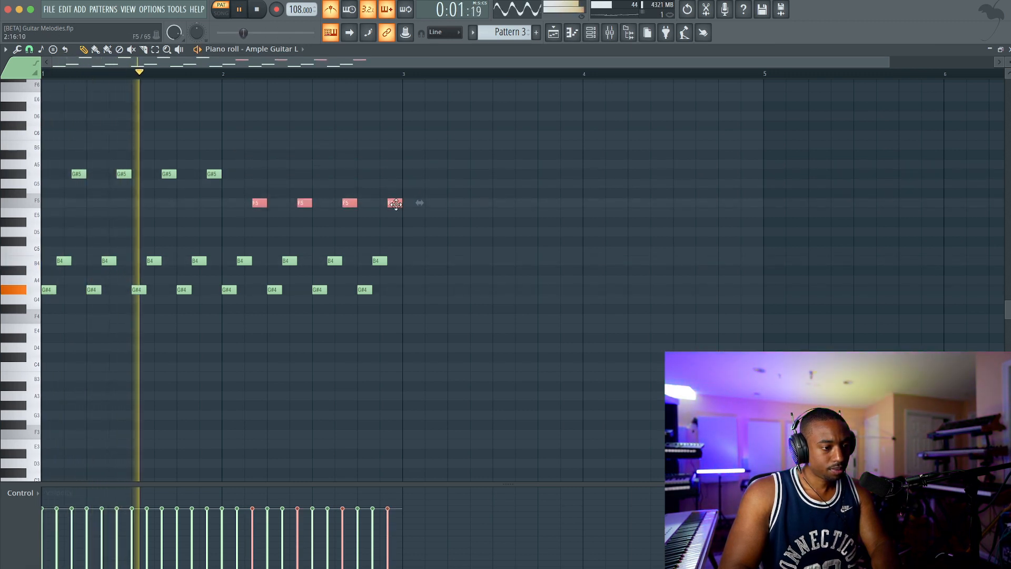
key(space)
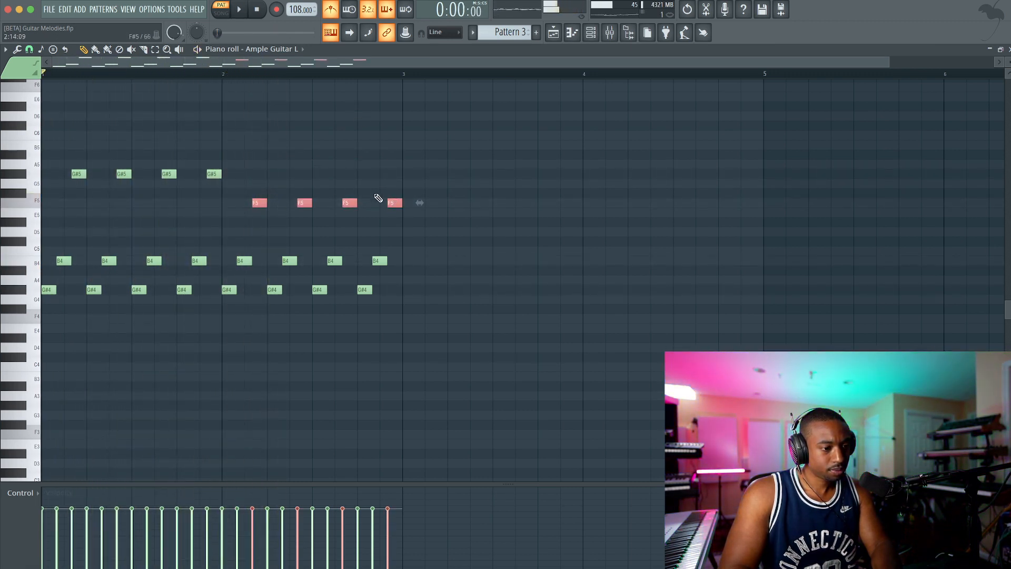
key(space)
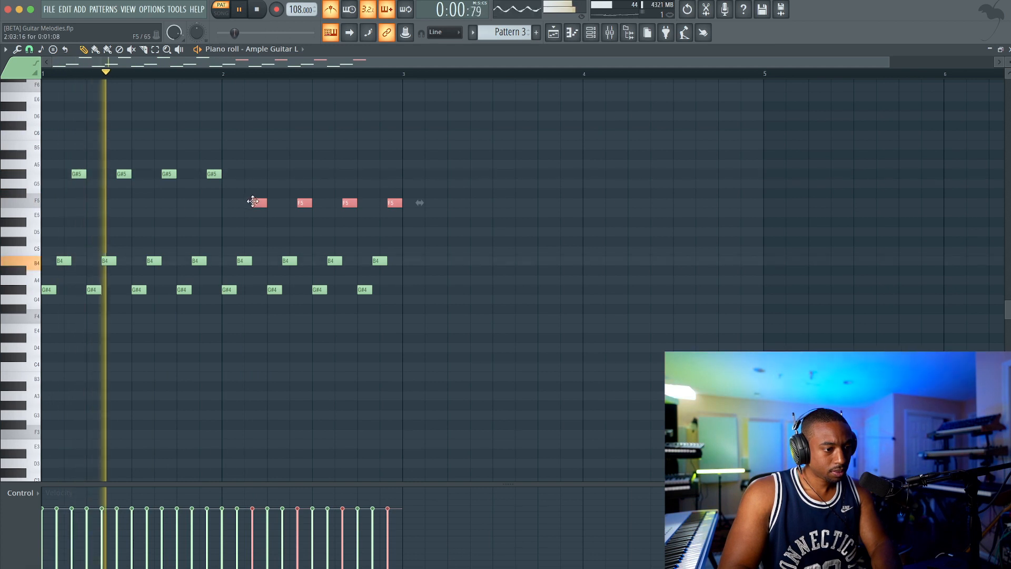
drag(252, 201, 254, 190)
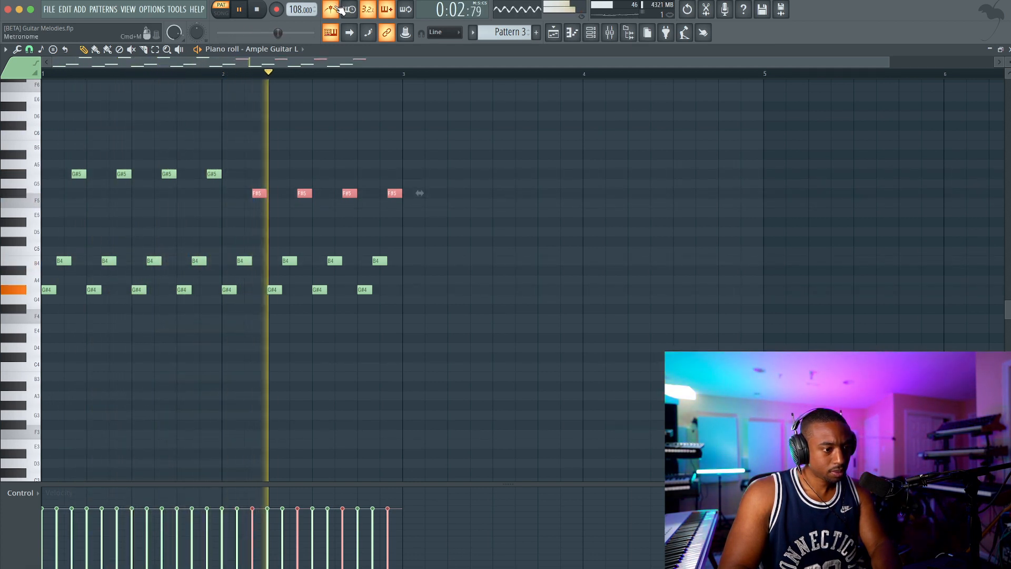
key(space)
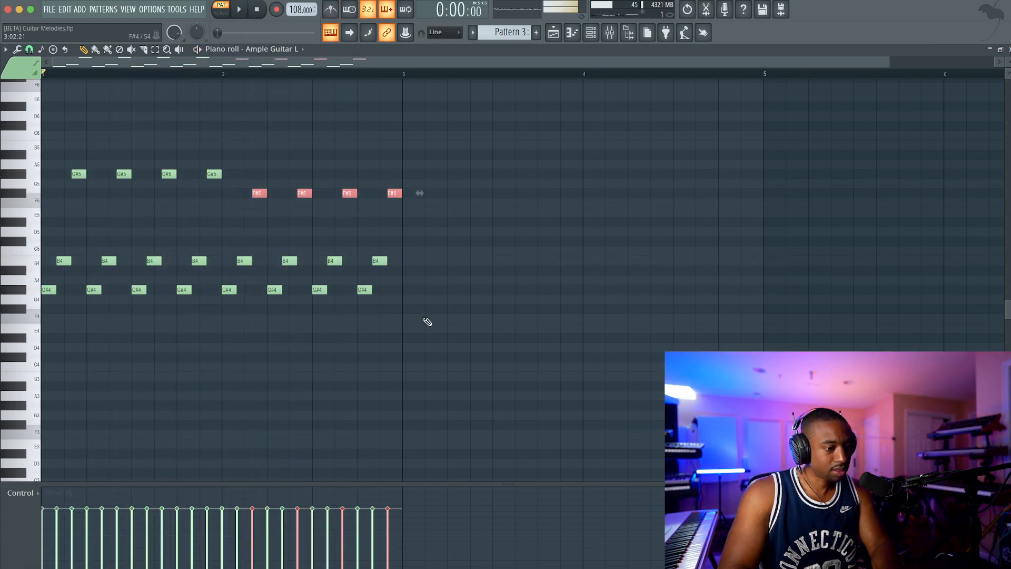
Try applying the articulator to all the guitar notes at once
drag(425, 333, 41, 101)
key(alt+a)
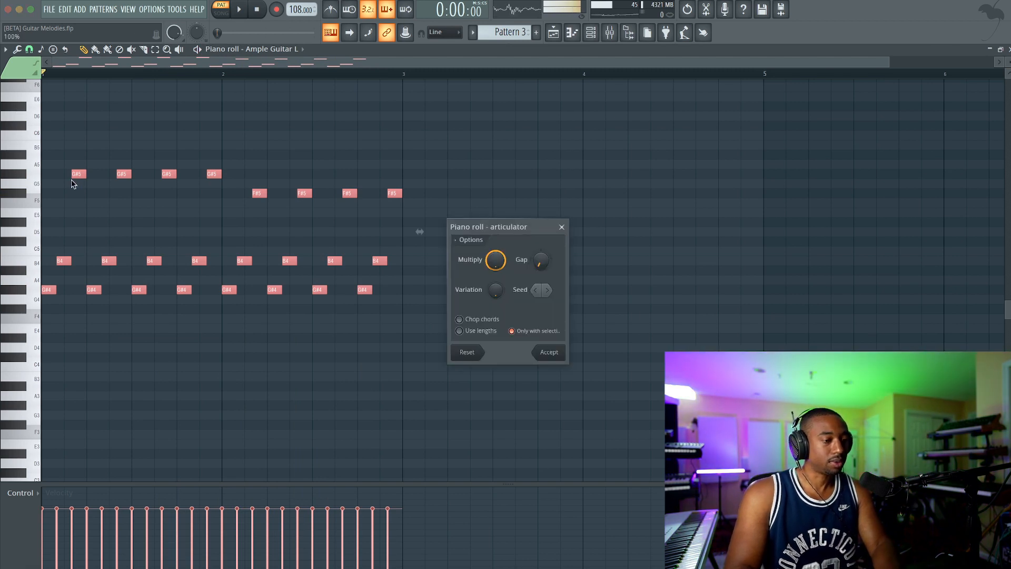
click(548, 350)
Lengthen only the G#4 notes with the articulator so that each one reaches the next G#4
drag(373, 278, 21, 322)
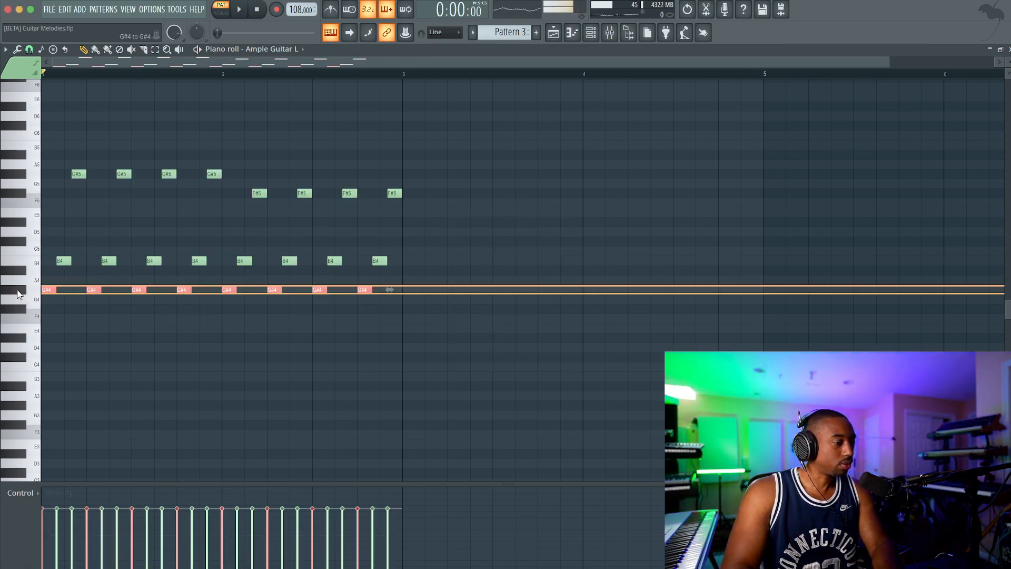
key(alt+a)
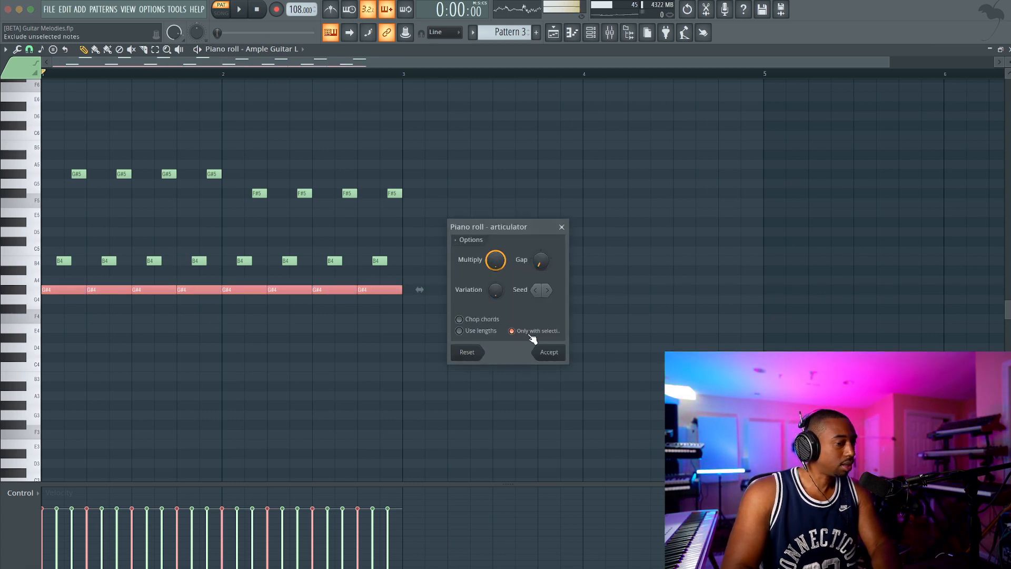
drag(557, 328, 514, 230)
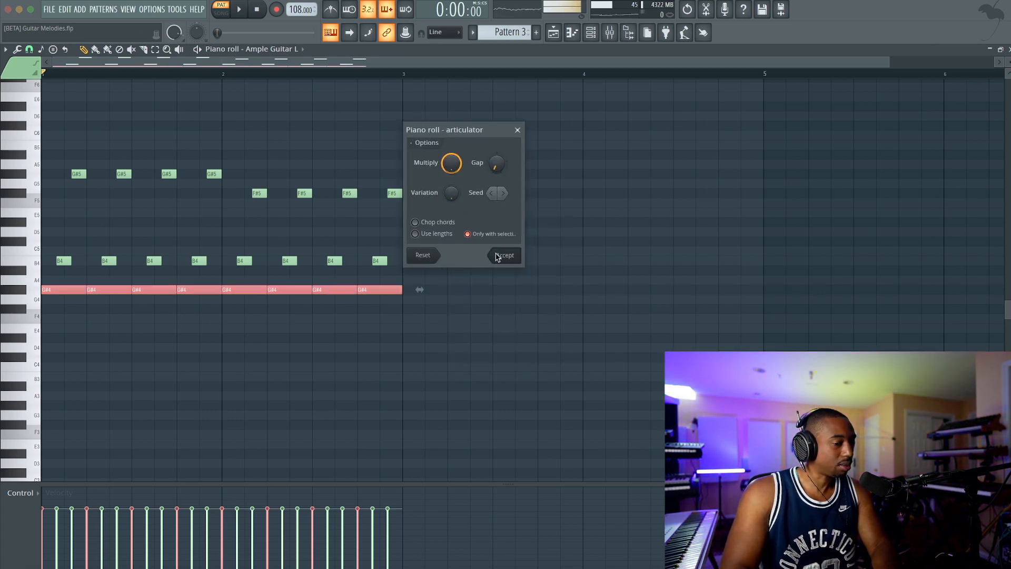
click(498, 256)
Make the B4, F#5 and G#5 notes legato, one pitch at a time, so each note reaches the next of its pitch
click(31, 264)
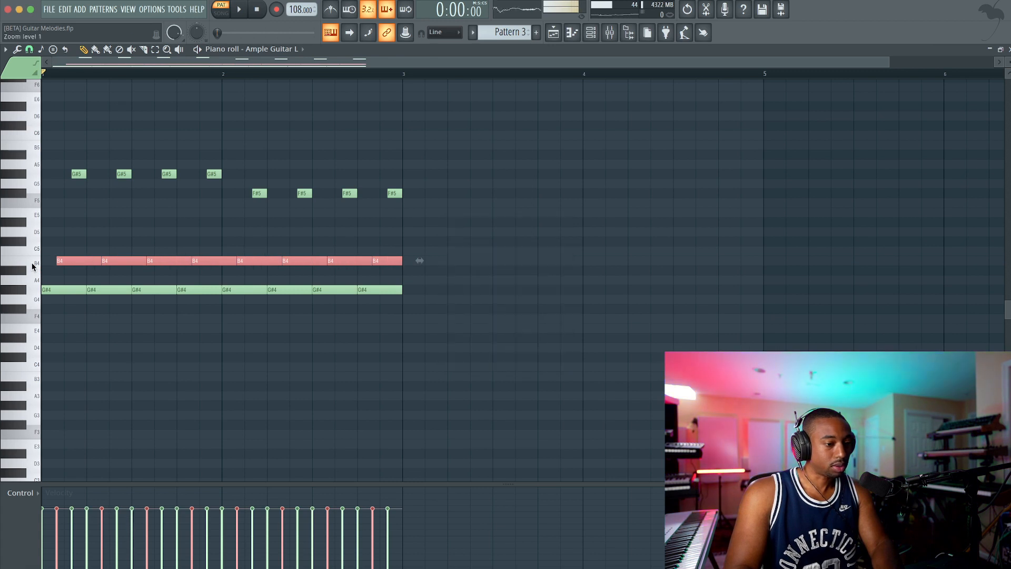
drag(419, 201, 211, 189)
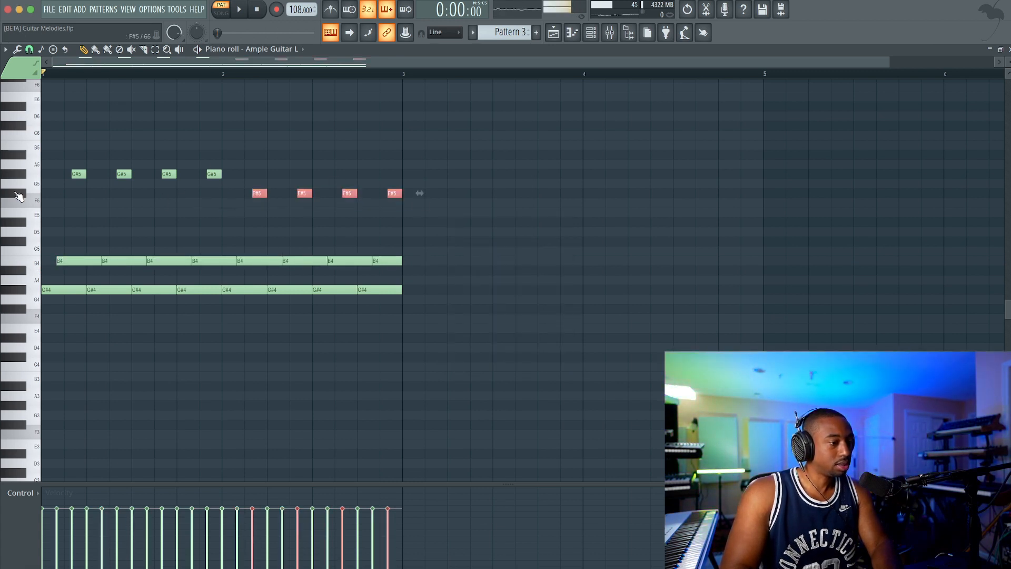
key(ctrl+l)
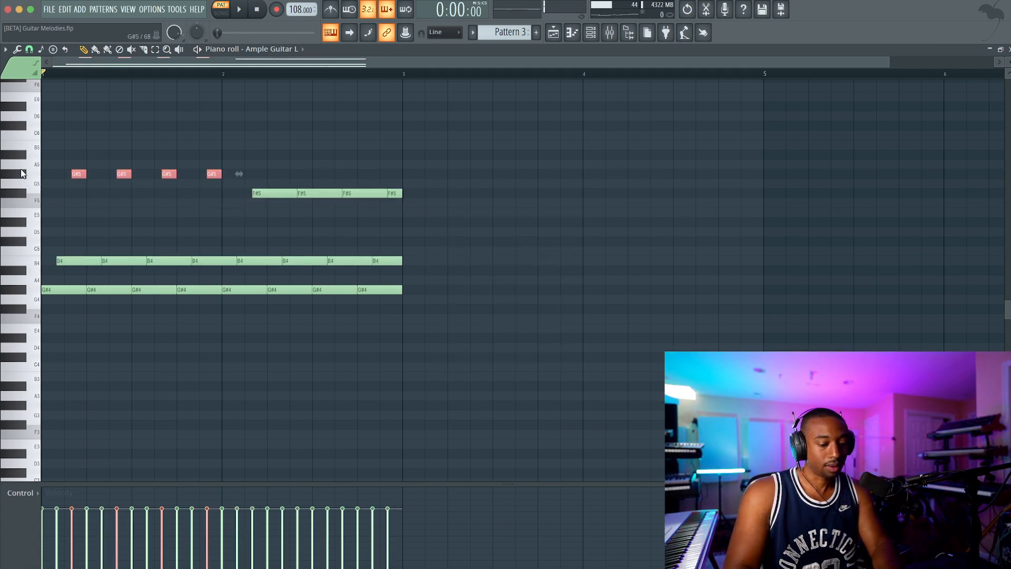
key(ctrl+l)
Play the pattern and extend the last G#5 note by 1/2 beat into bar 2
key(space)
click(234, 168)
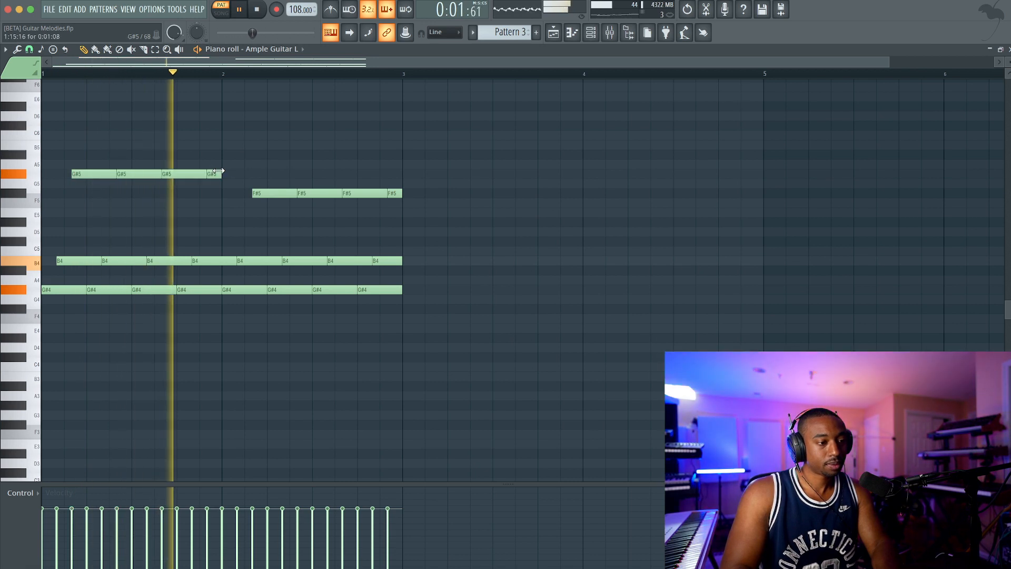
drag(216, 171, 247, 170)
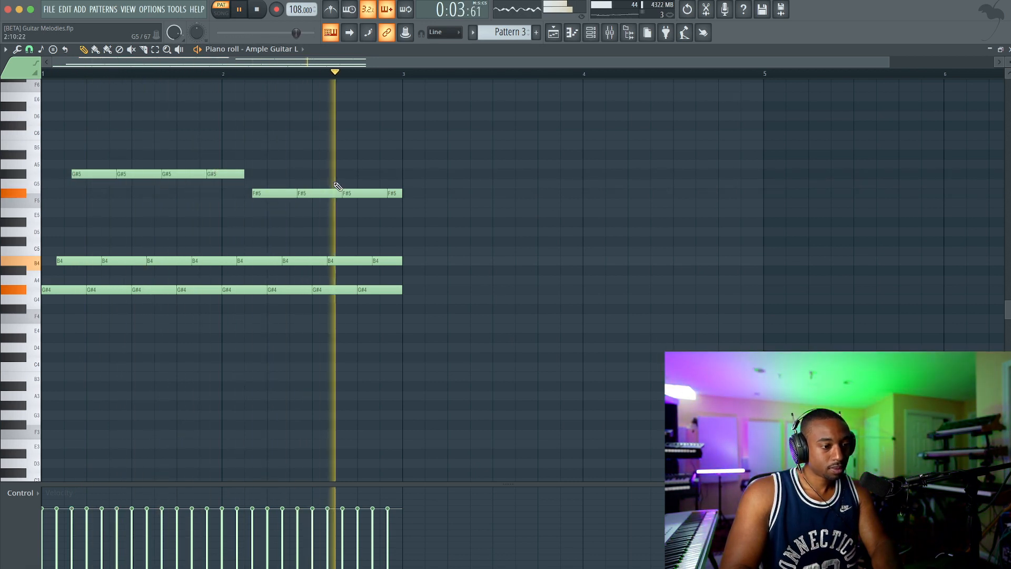
Transpose all the guitar notes down one semitone and play the pattern
key(space)
drag(432, 171, 13, 320)
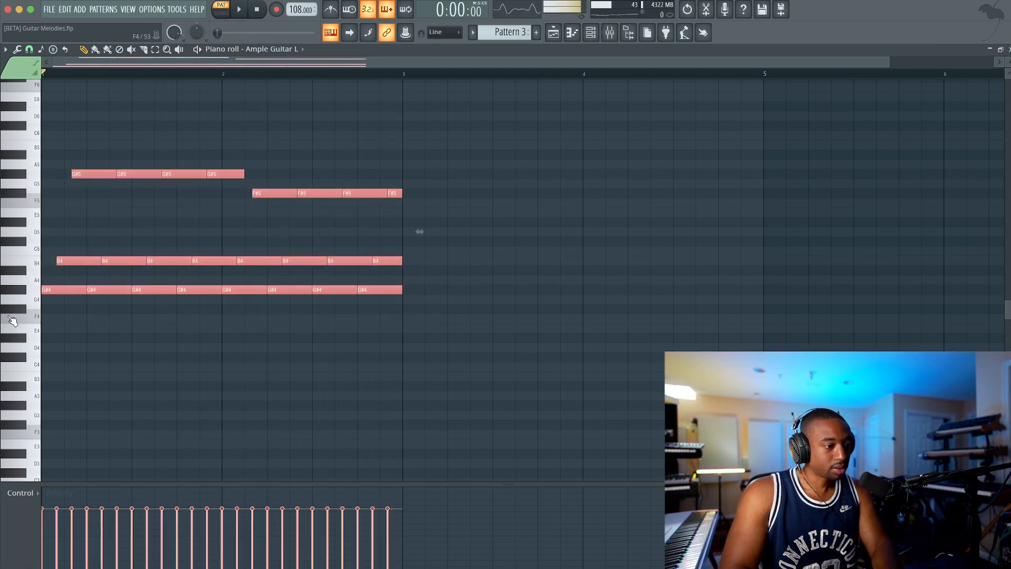
key(Down)
key(space)
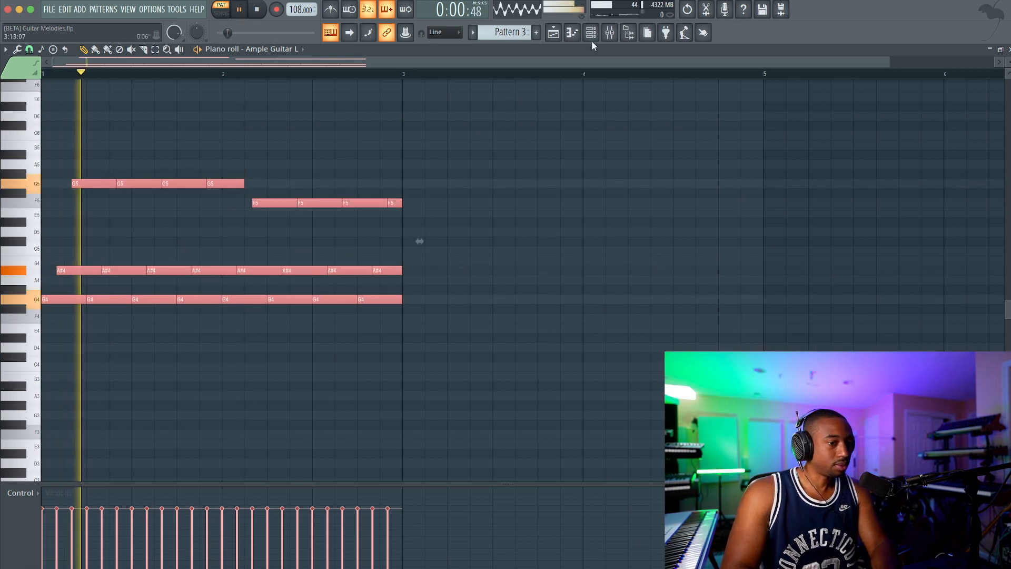
super+click(443, 154)
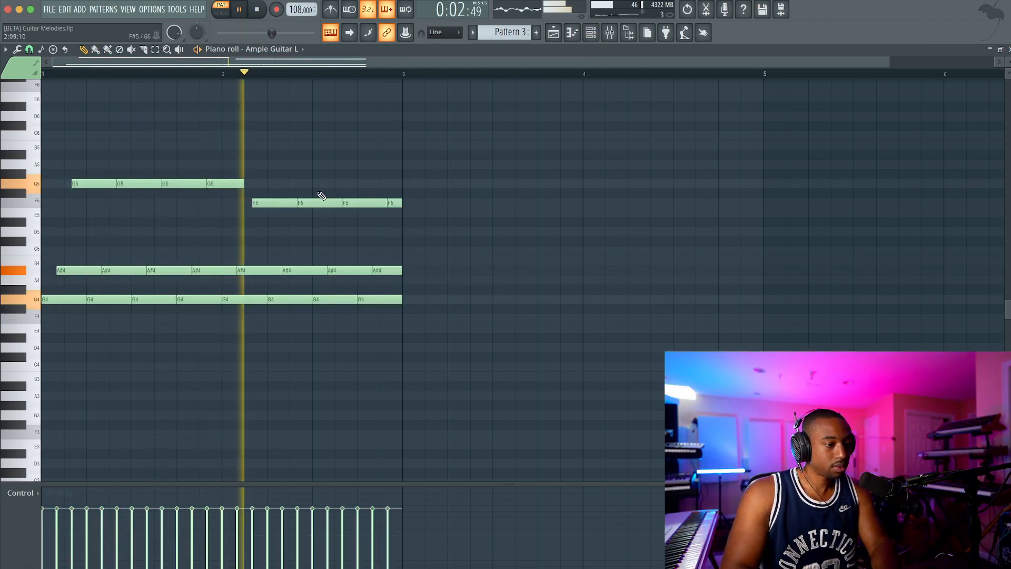
Raise the F5 notes in bar 2 by four semitones to A5 and listen to the pattern
drag(418, 202, 219, 205)
key(space)
key(space)
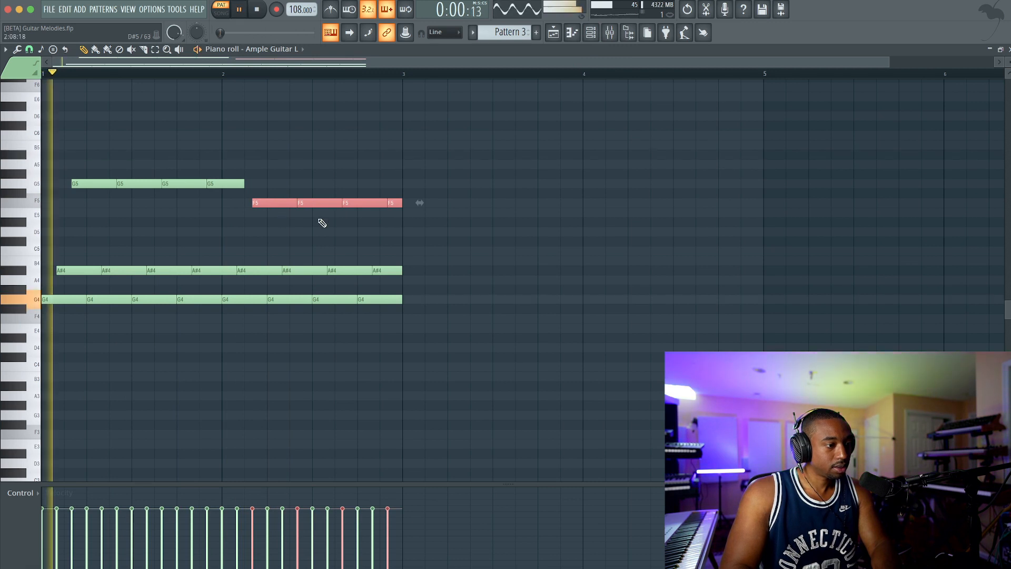
key(Up)
key(Up)
key(Up)
key(Up)
super+click(356, 220)
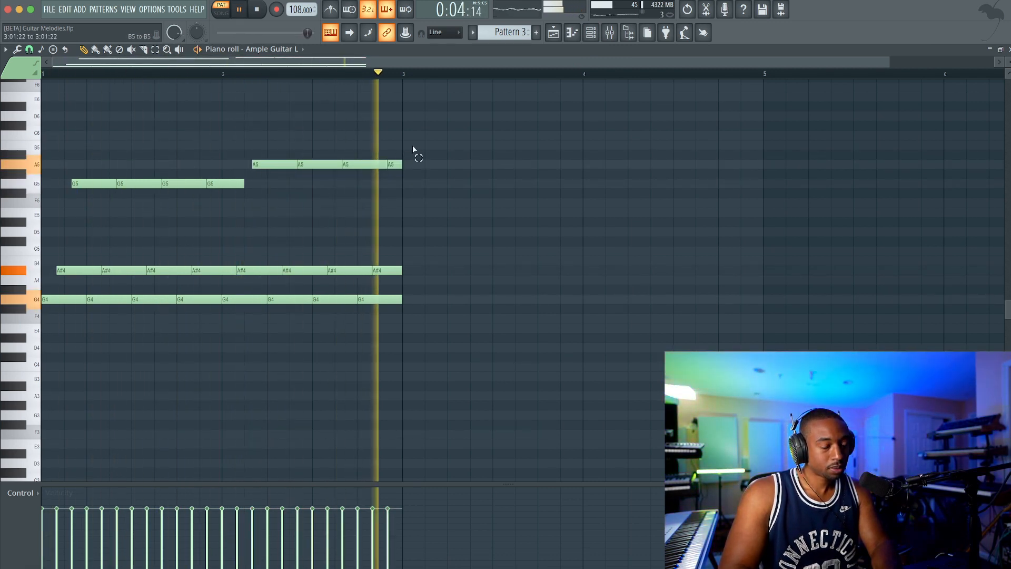
Apply the Humanize script to the guitar notes in Pattern 3
drag(416, 149, 25, 316)
key(space)
super+click(85, 396)
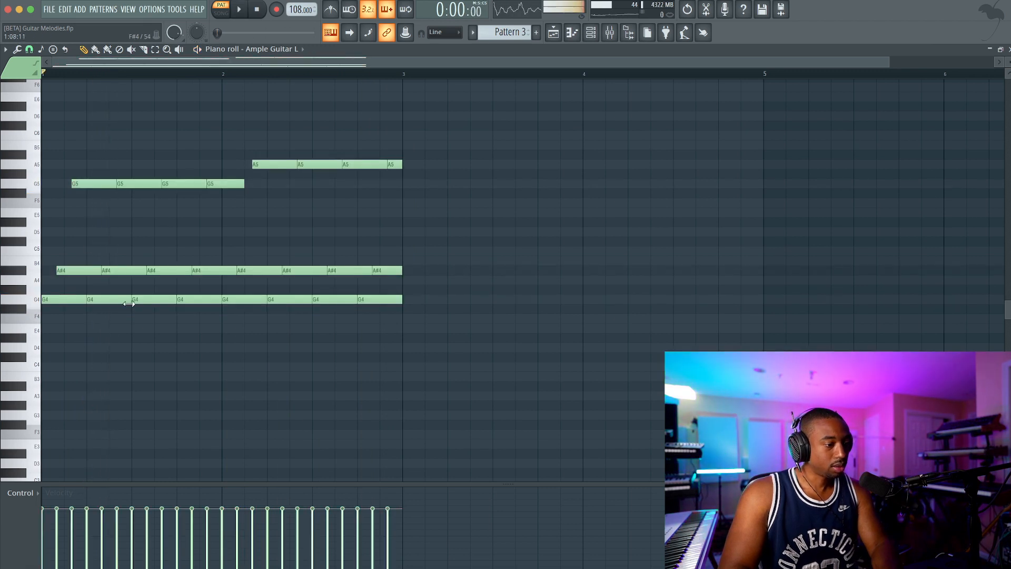
click(17, 49)
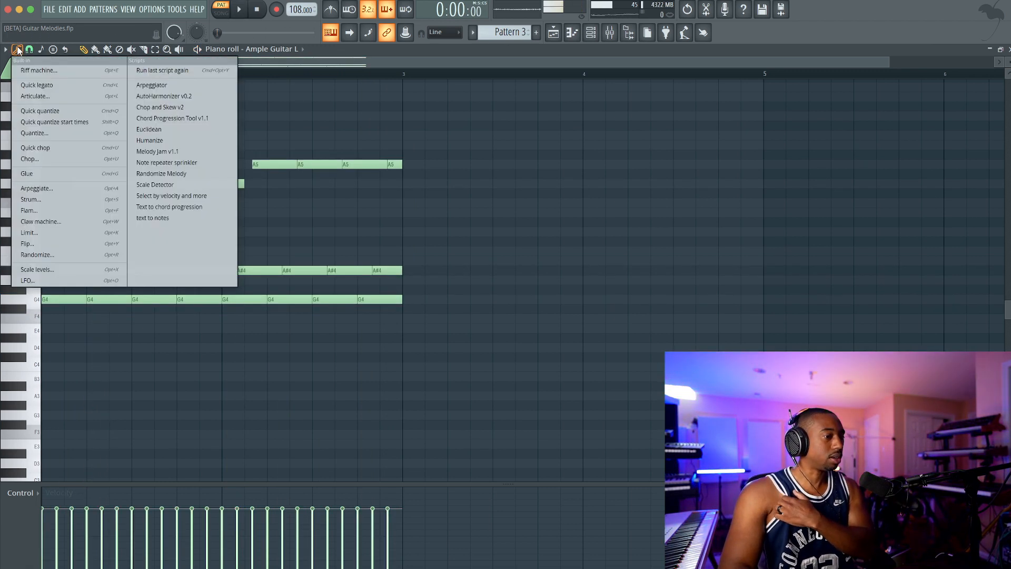
click(175, 142)
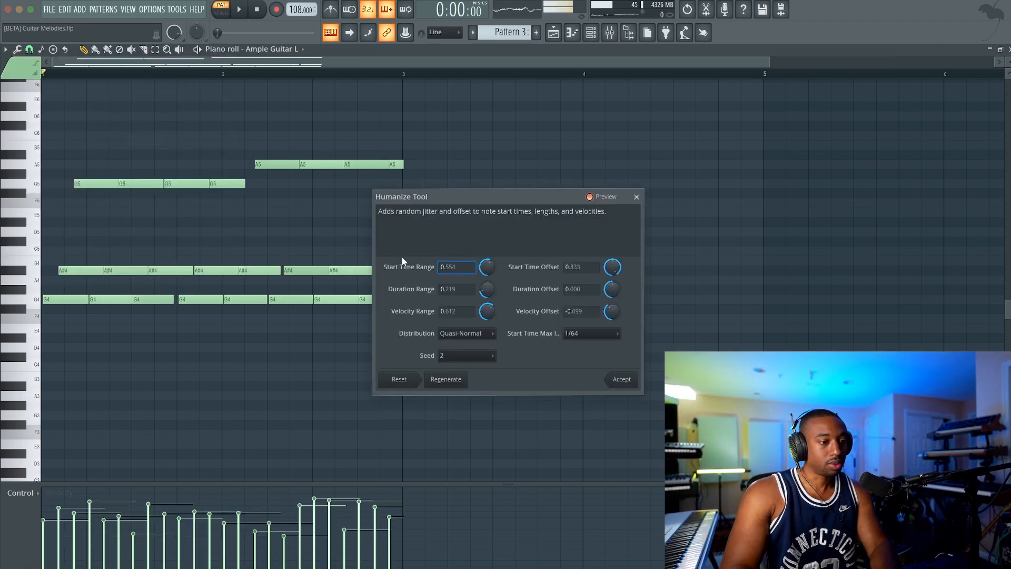
click(622, 379)
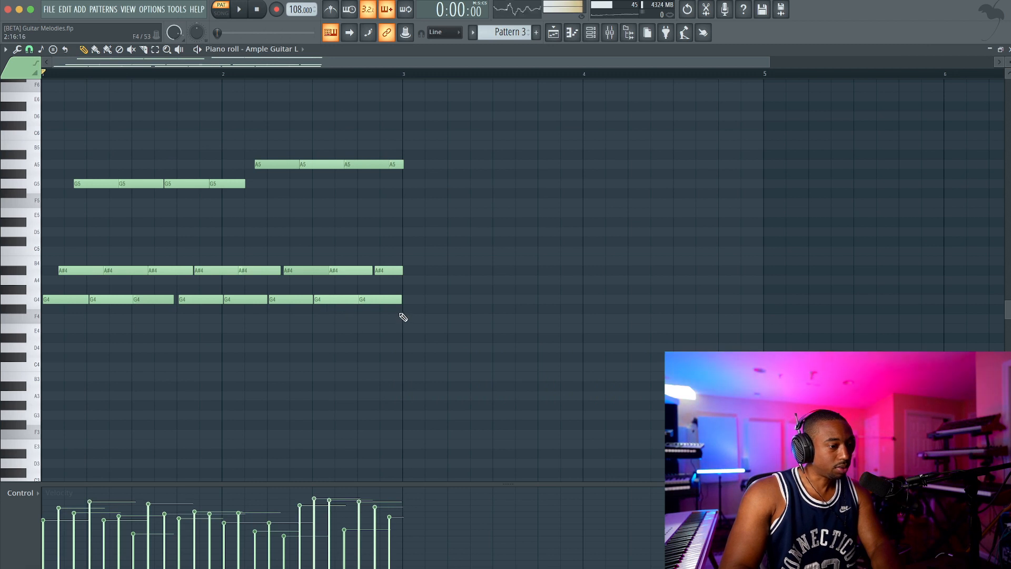
Make the G4 notes and the A#4 notes legato with the articulator, one pitch at a time
super+click(25, 301)
key(alt+l)
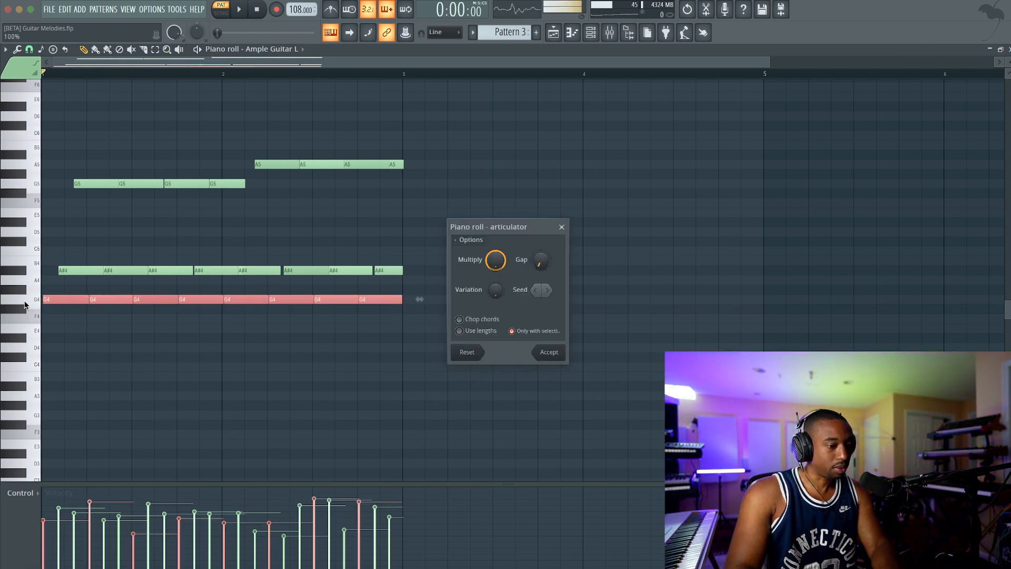
key(Return)
super+click(27, 271)
key(alt+l)
key(Return)
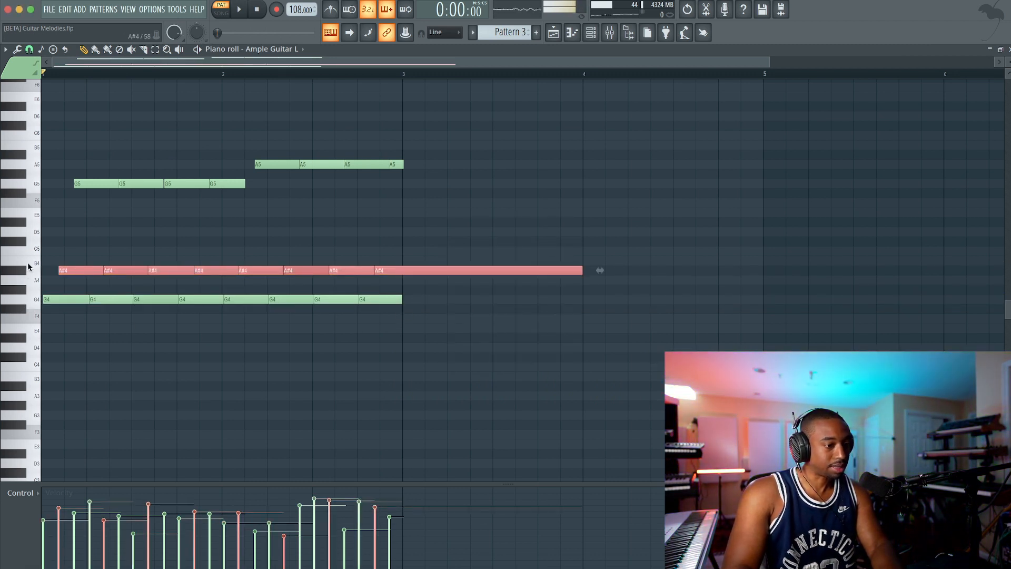
Make the G5 notes and the A5 notes legato with the articulator, one pitch at a time
super+click(30, 182)
key(alt+l)
key(Return)
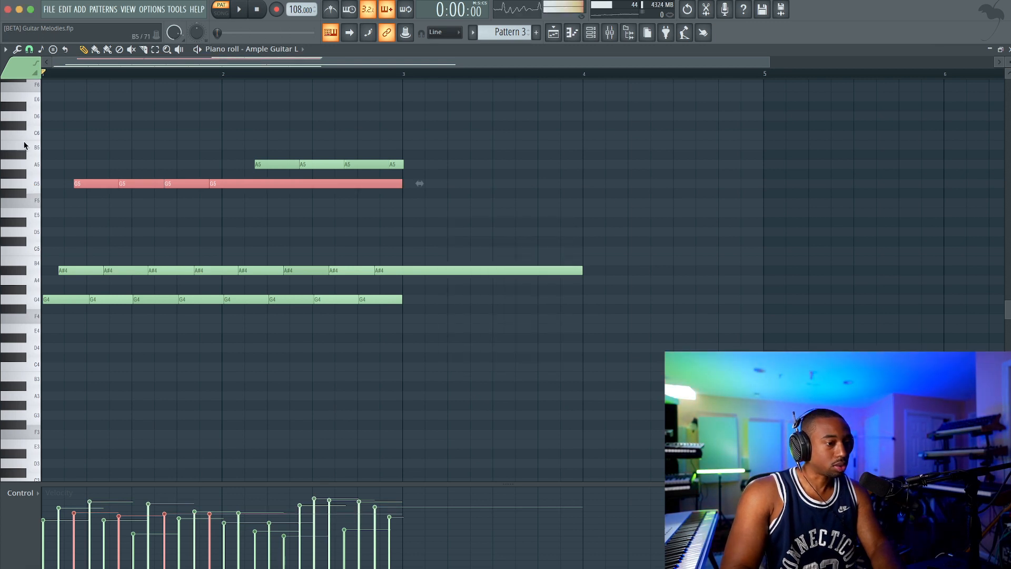
super+click(21, 164)
key(alt+l)
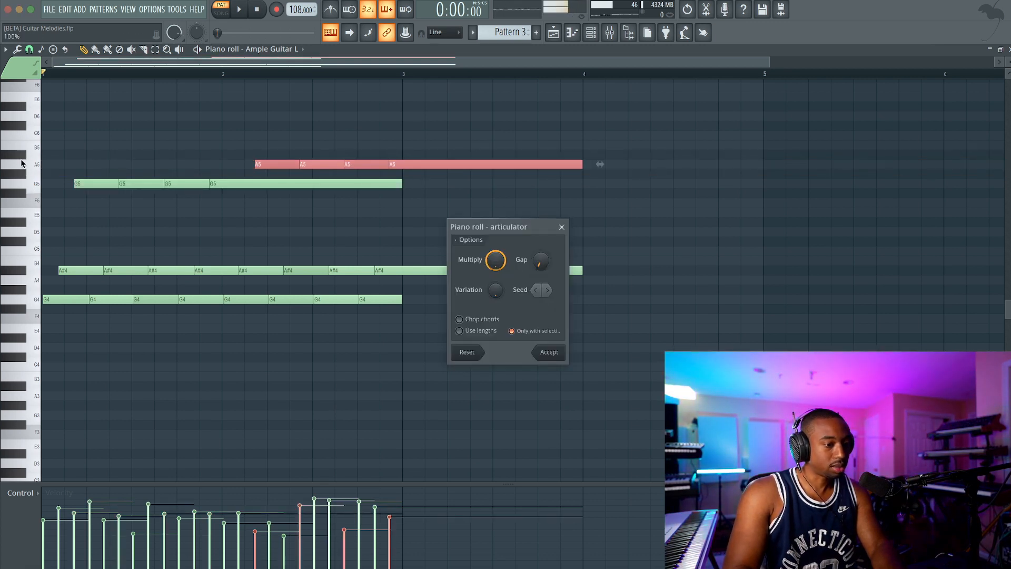
key(Return)
Trim the last A5 note at bar 3, slice the last A#4 note there and delete its excess part
key(space)
drag(581, 164, 412, 303)
click(143, 50)
key(space)
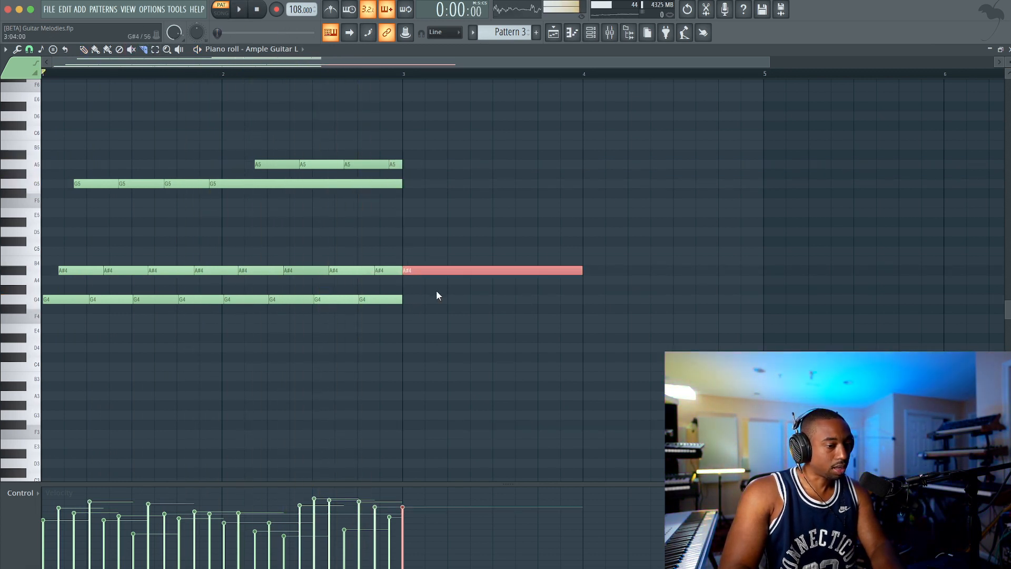
key(Delete)
key(space)
click(82, 49)
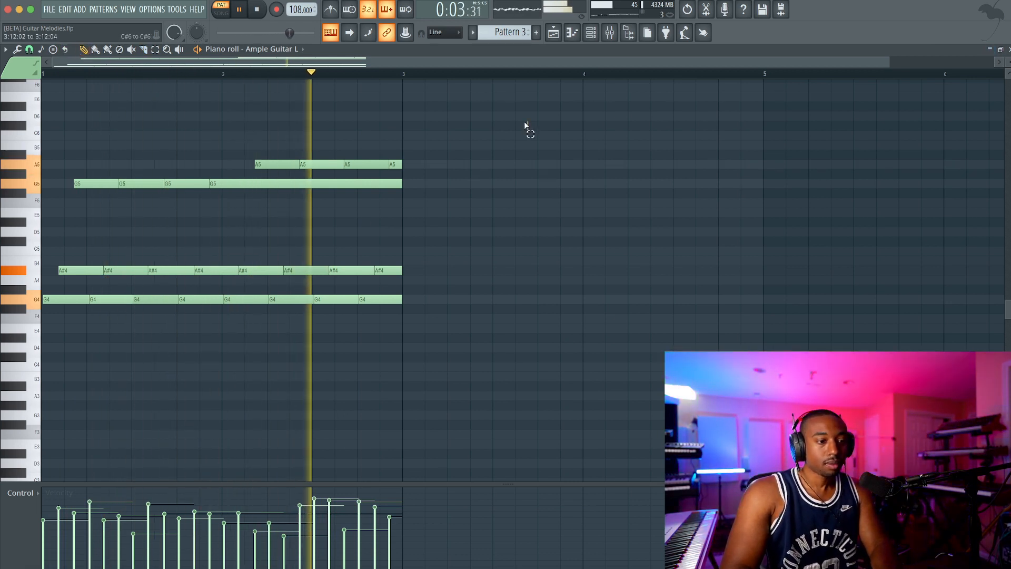
drag(525, 125, 98, 359)
drag(413, 352, 66, 144)
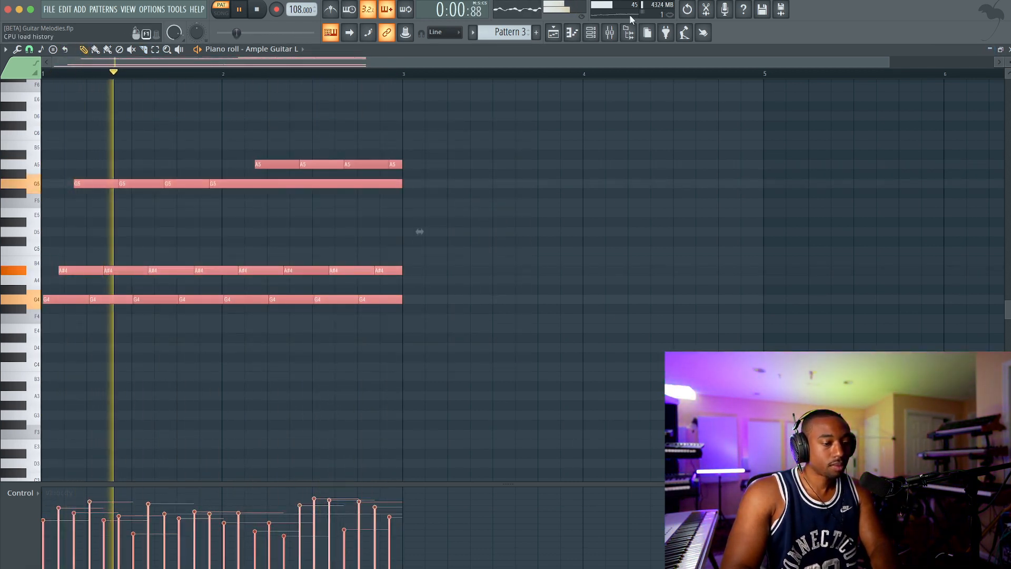
Place Pattern 3 at bar 1 of Track 1 in the playlist and switch playback to song mode
key(space)
click(552, 32)
scroll(165, 115, up, 6)
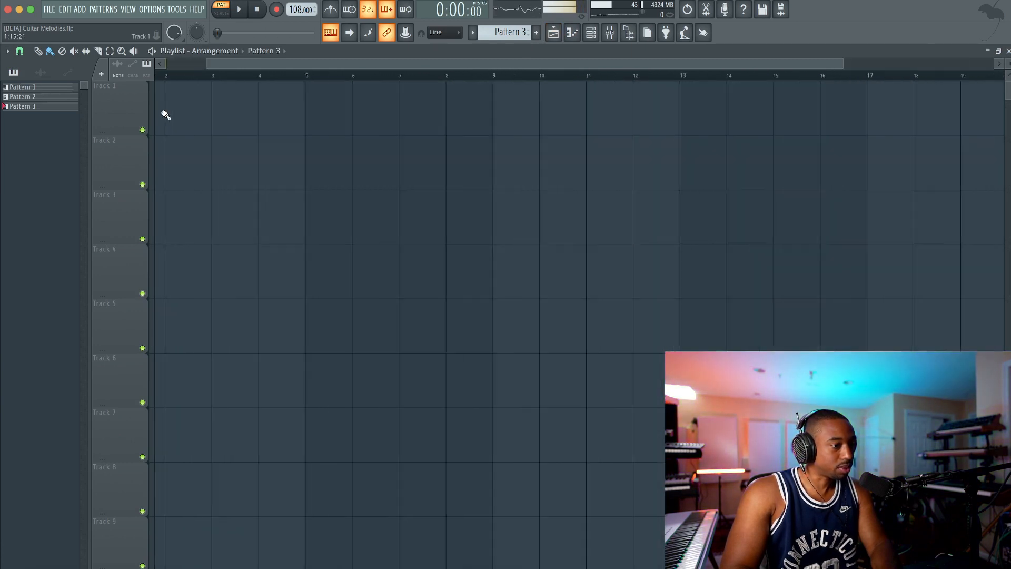
click(164, 114)
key(space)
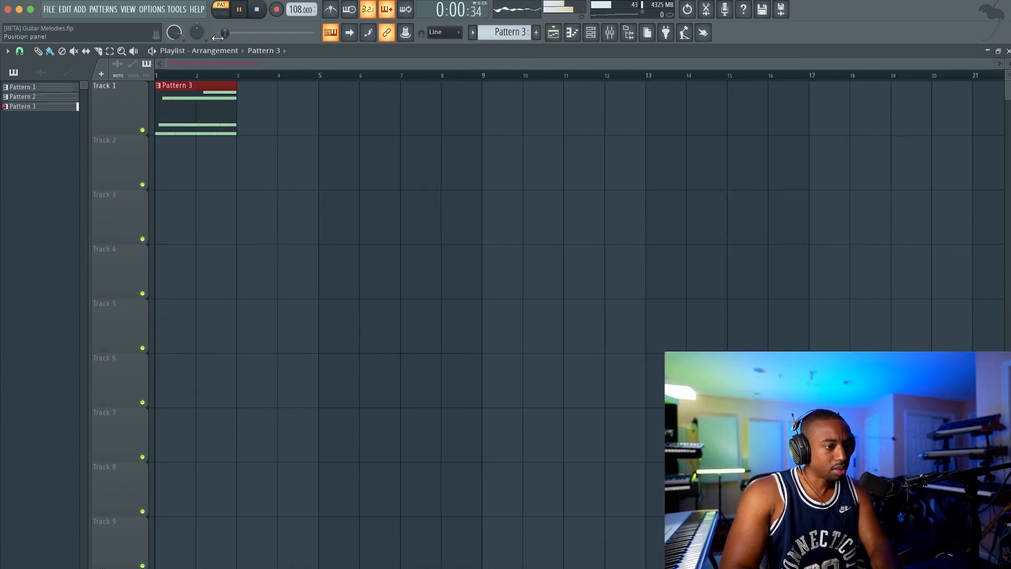
click(221, 12)
Route the Omnisphere channel to mixer track 9 and create the empty Pattern 4
click(591, 32)
key(space)
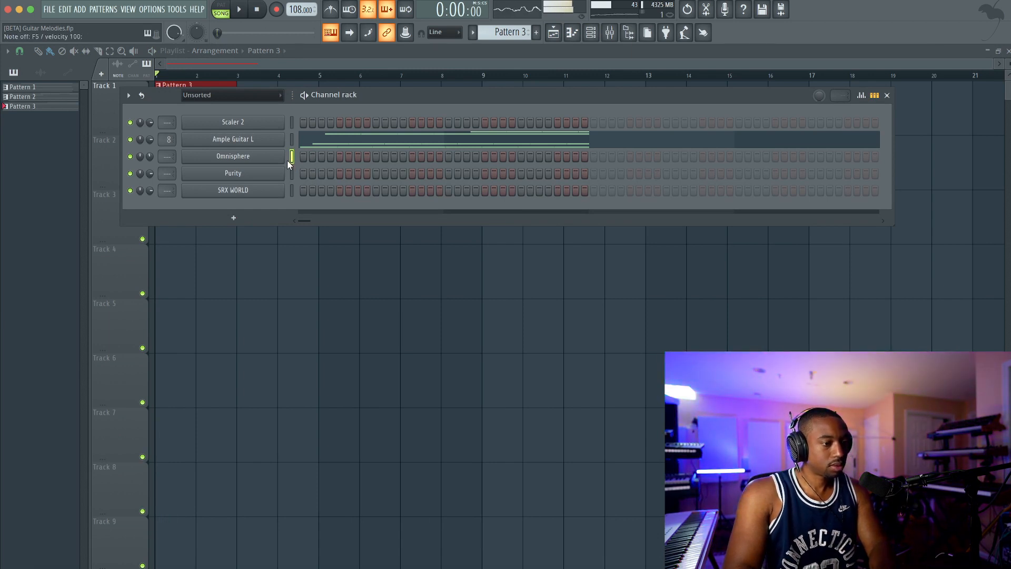
key(ctrl+l)
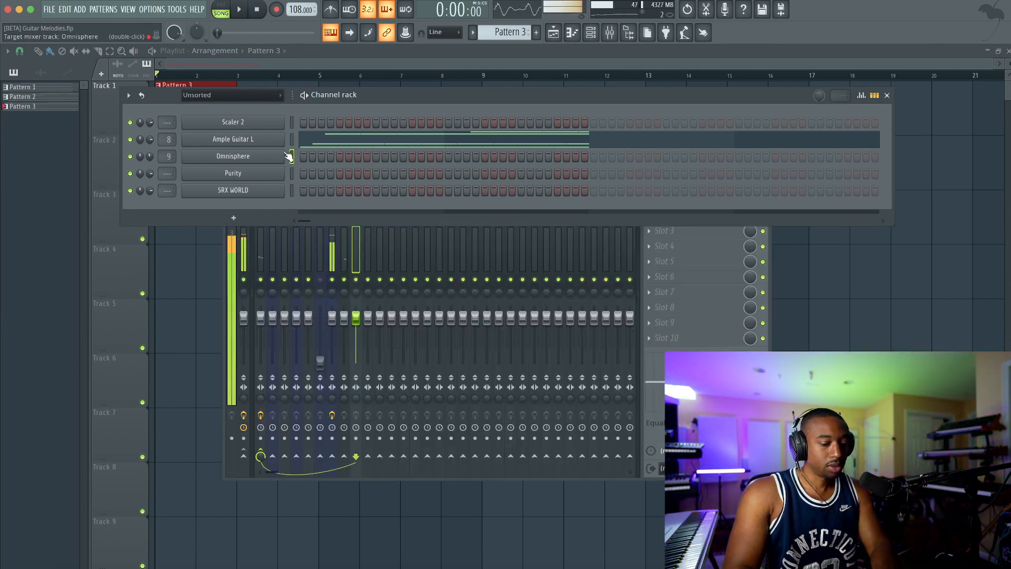
click(507, 32)
click(593, 38)
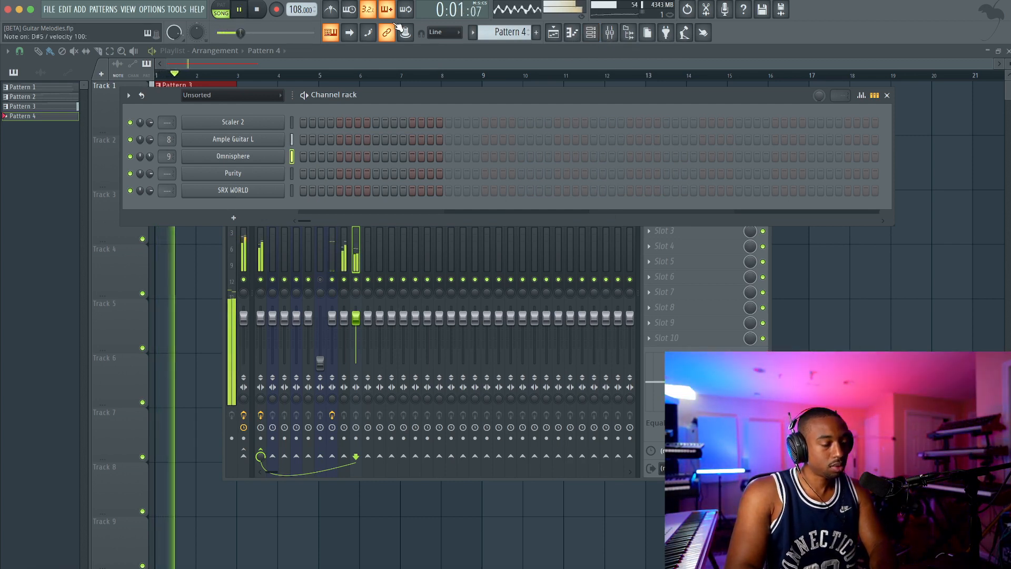
Rehearse an Omnisphere melody over the guitar and look through the typing keyboard's root notes and scale layouts
key(space)
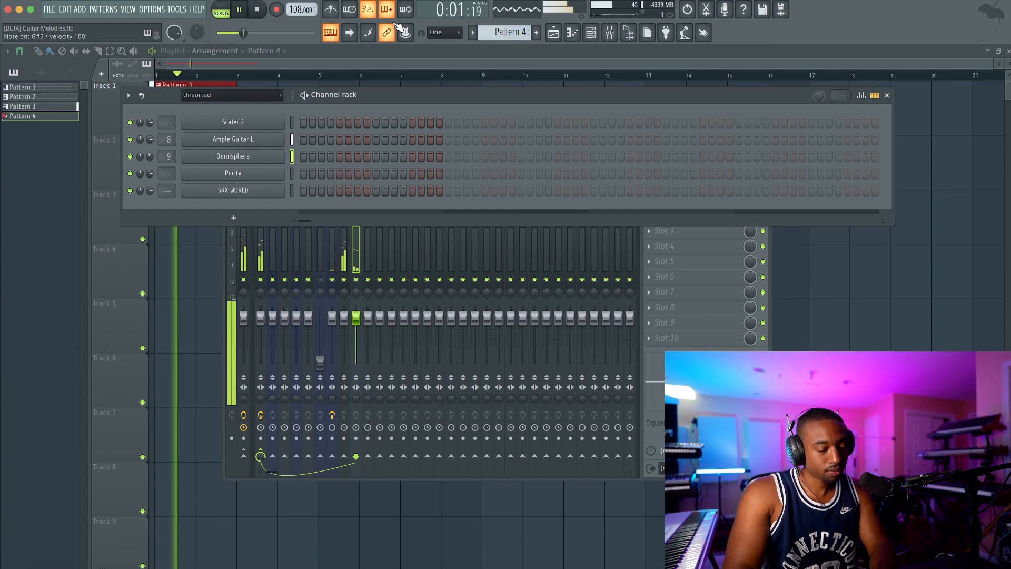
key(space)
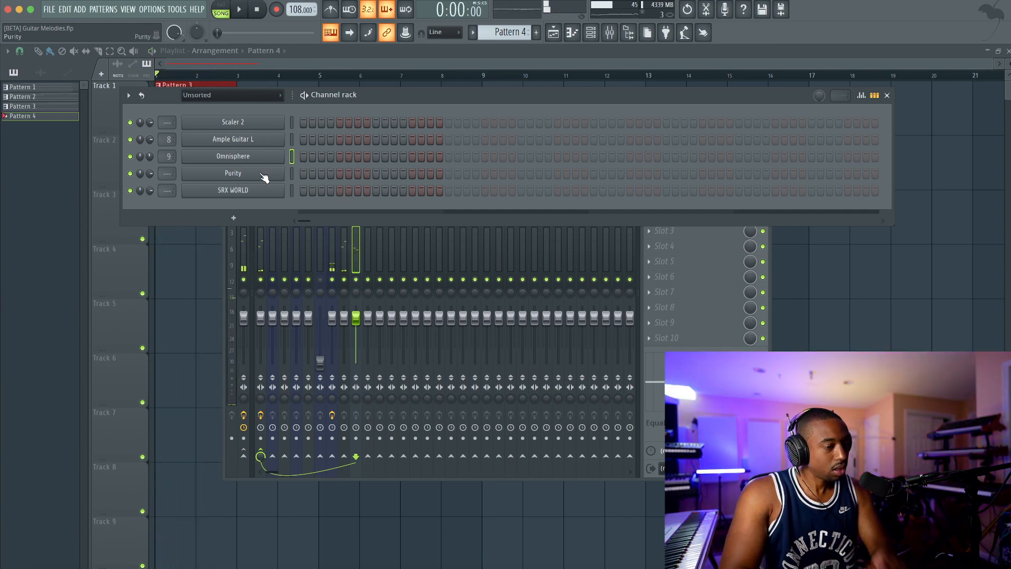
right_click(336, 39)
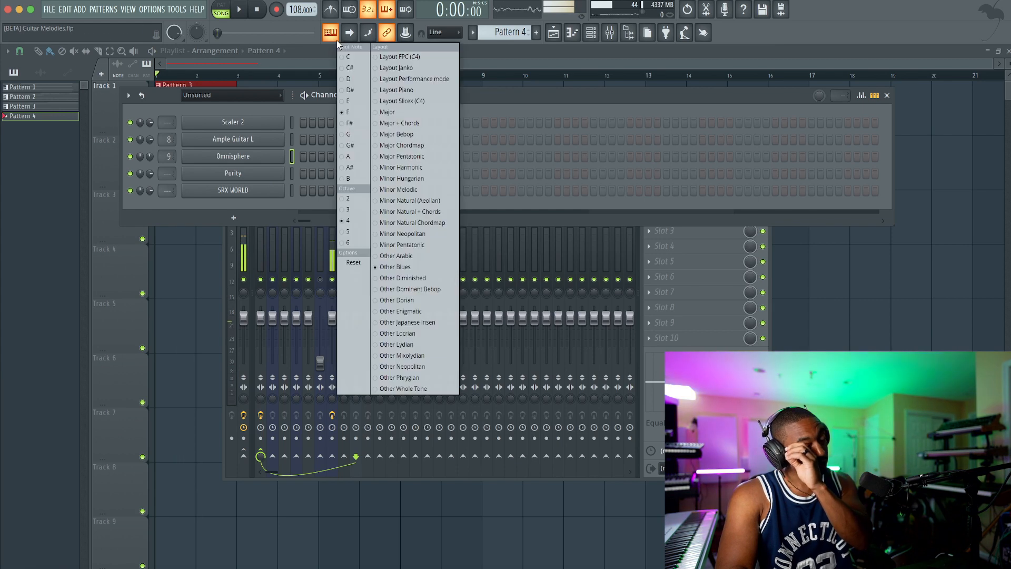
click(360, 59)
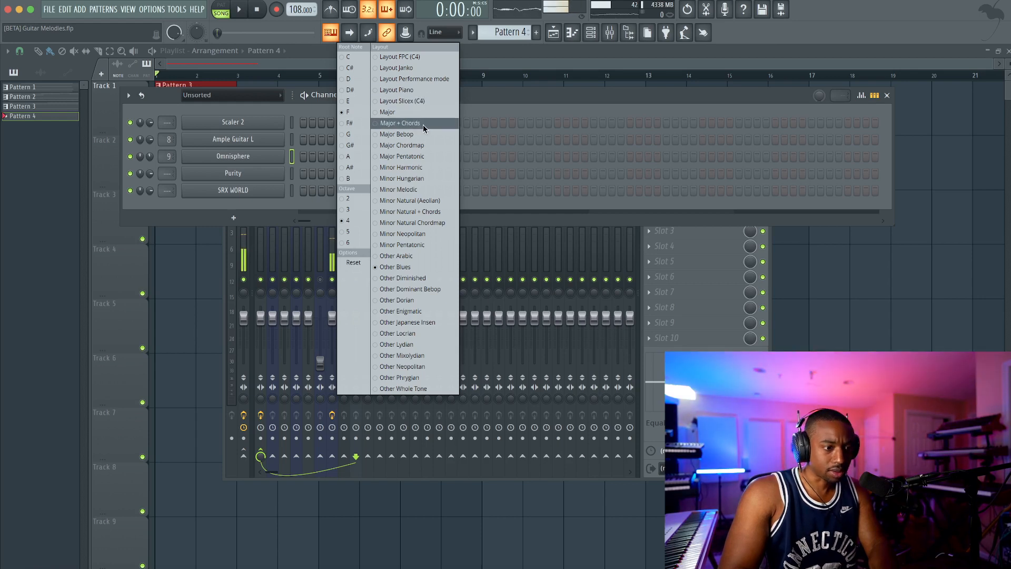
click(479, 96)
key(space)
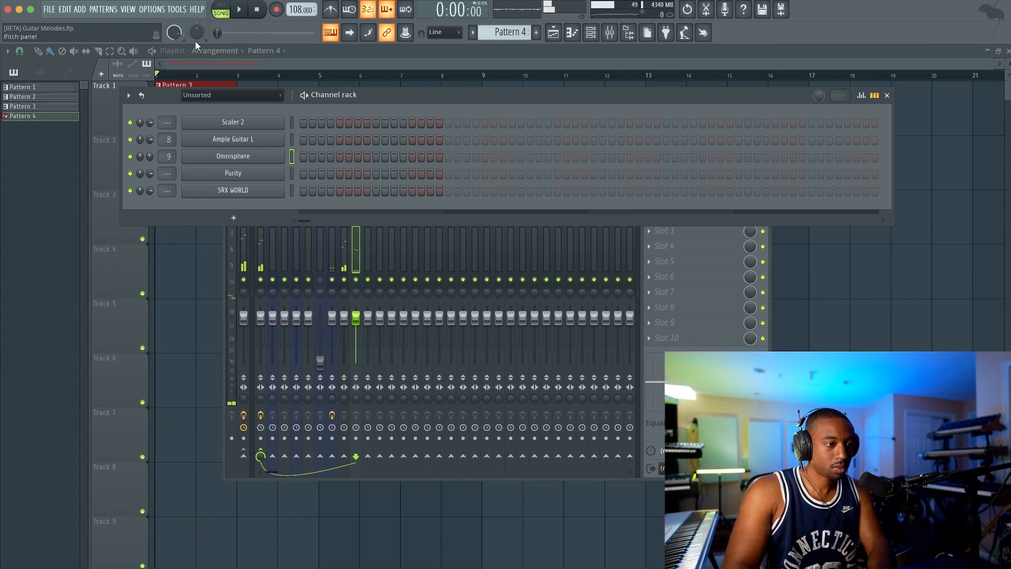
Record a four-bar Omnisphere melody into Pattern 4 and repeat the Pattern 3 clip at bar 3 on Track 1
click(276, 11)
click(516, 354)
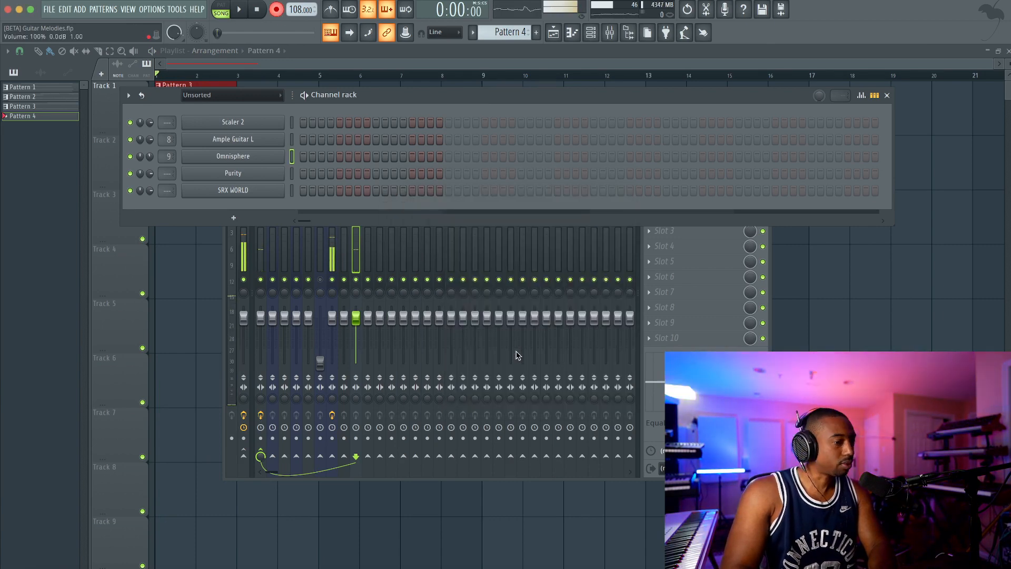
click(821, 443)
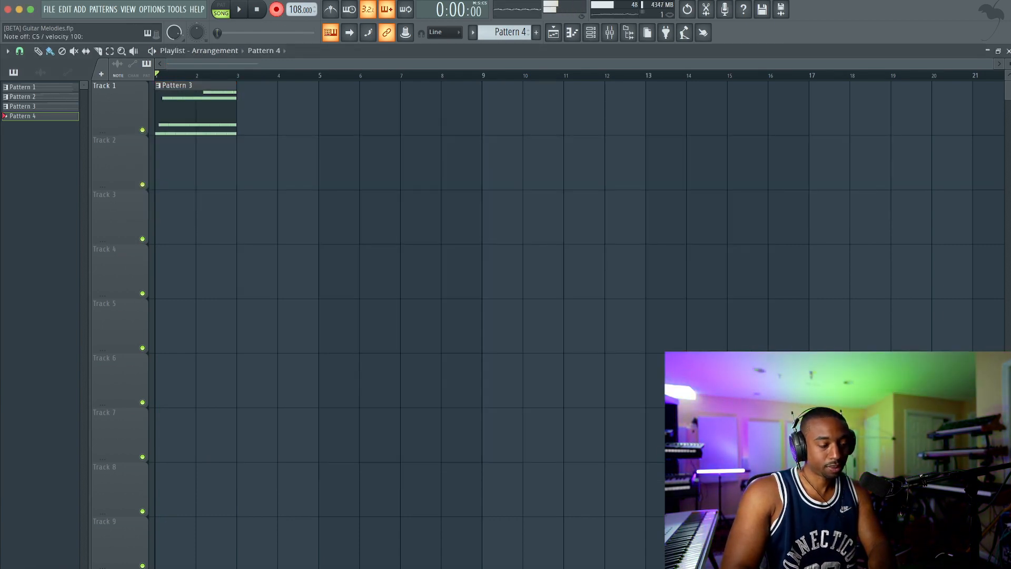
key(space)
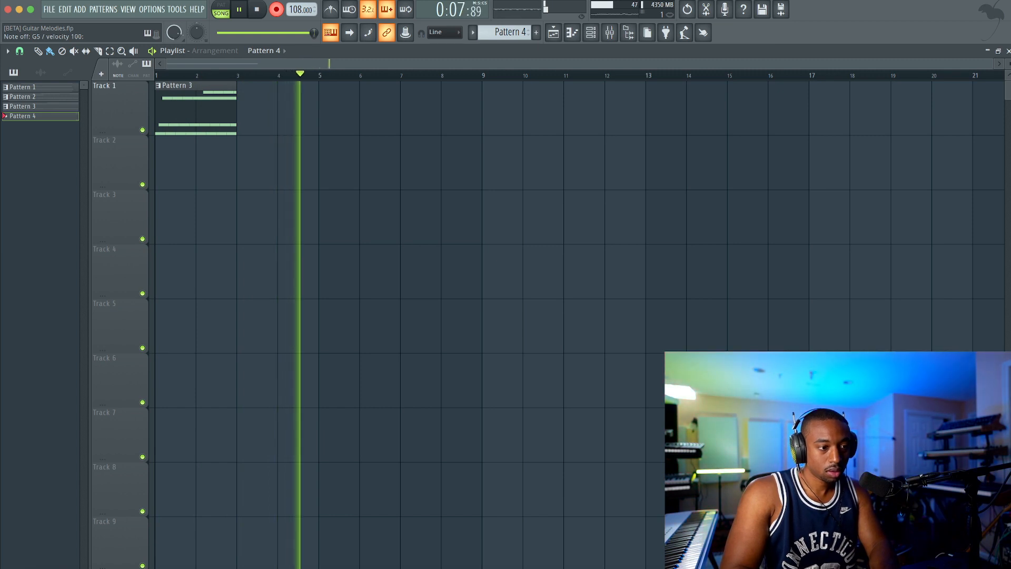
key(space)
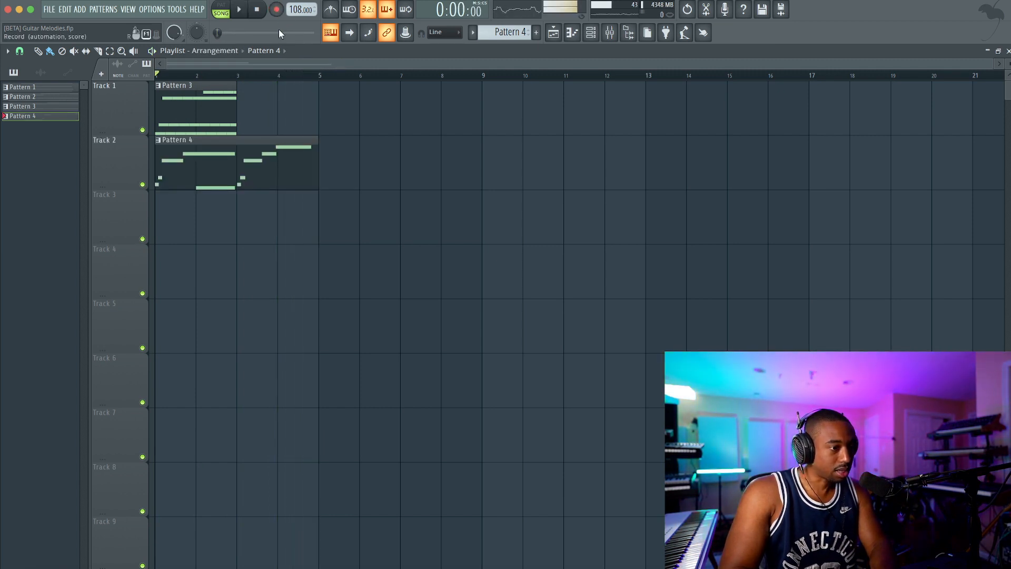
drag(195, 93, 312, 93)
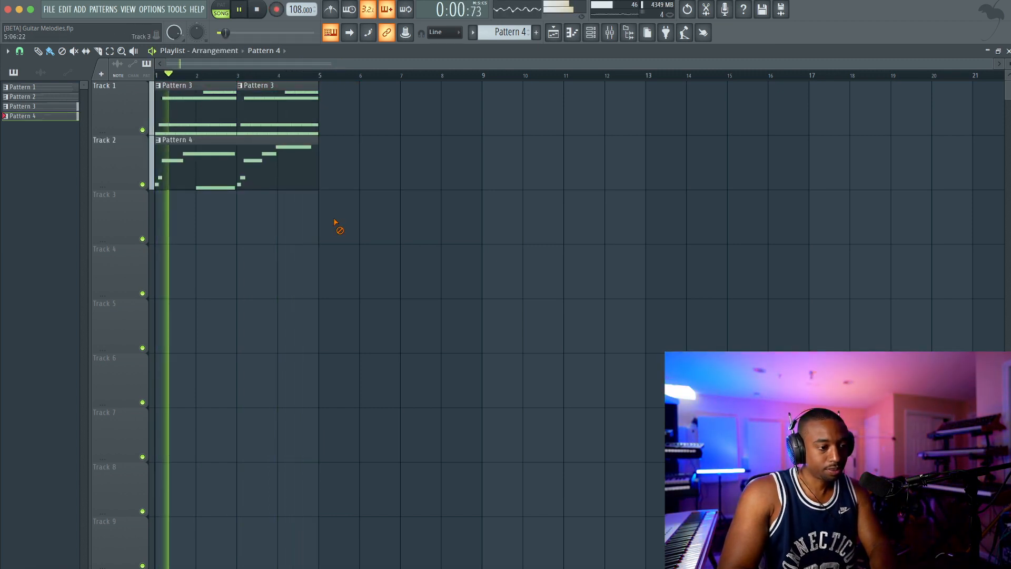
Shift the last G5 note and the A5 note of Pattern 4 slightly later so A5 starts about at bar 4, and listen
double_click(257, 169)
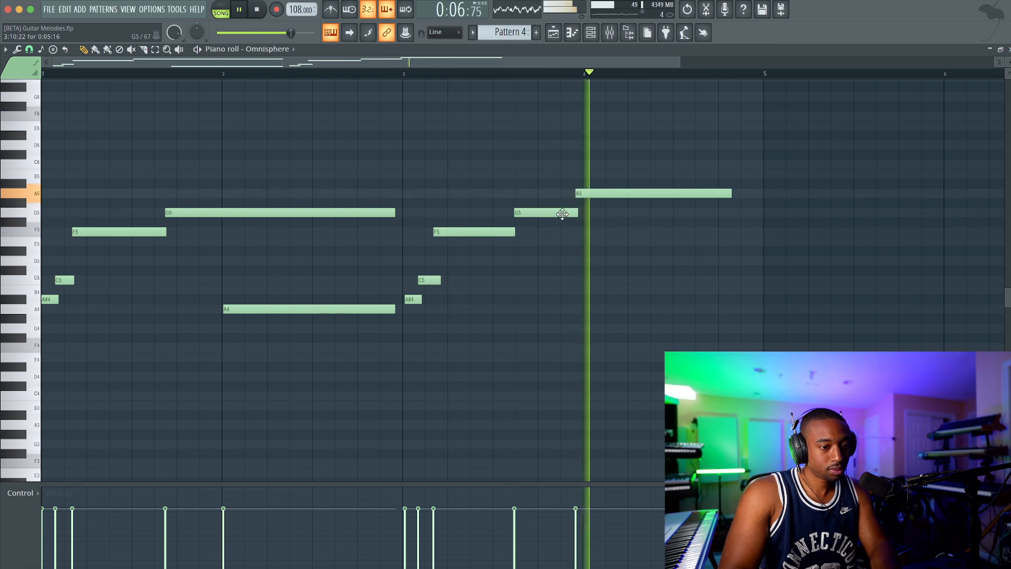
key(space)
drag(545, 215, 637, 178)
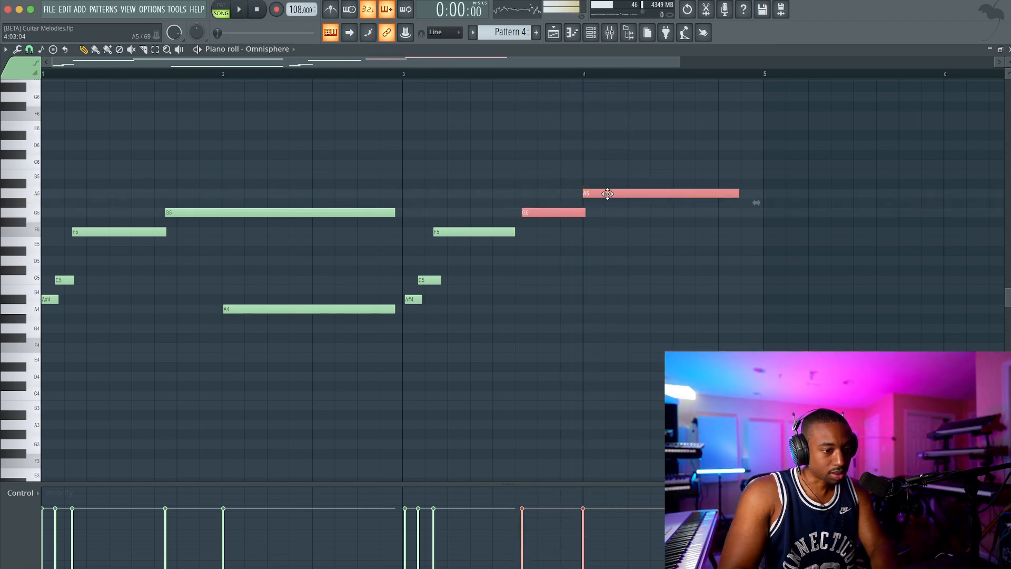
key(space)
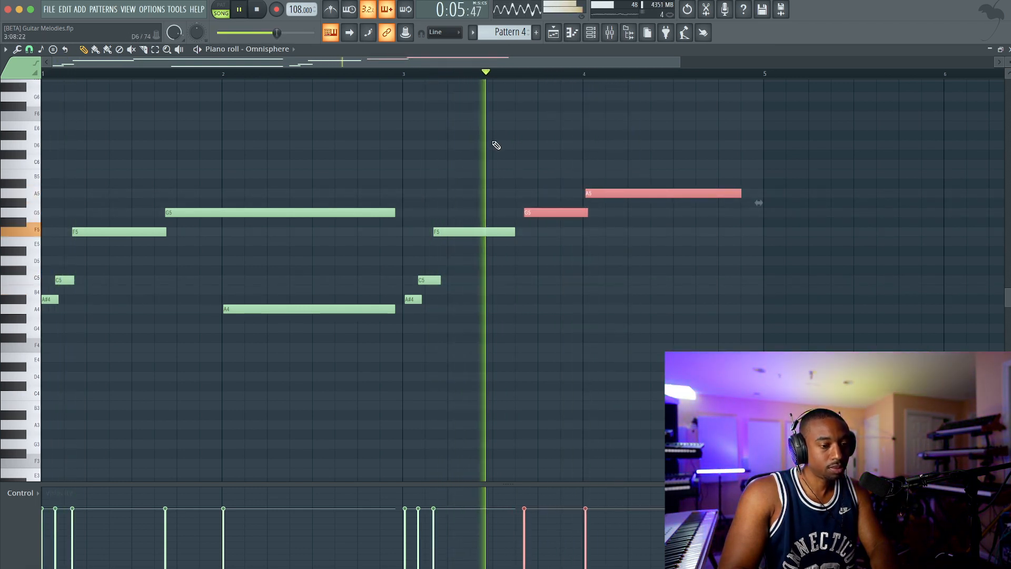
super+click(547, 216)
super+click(652, 262)
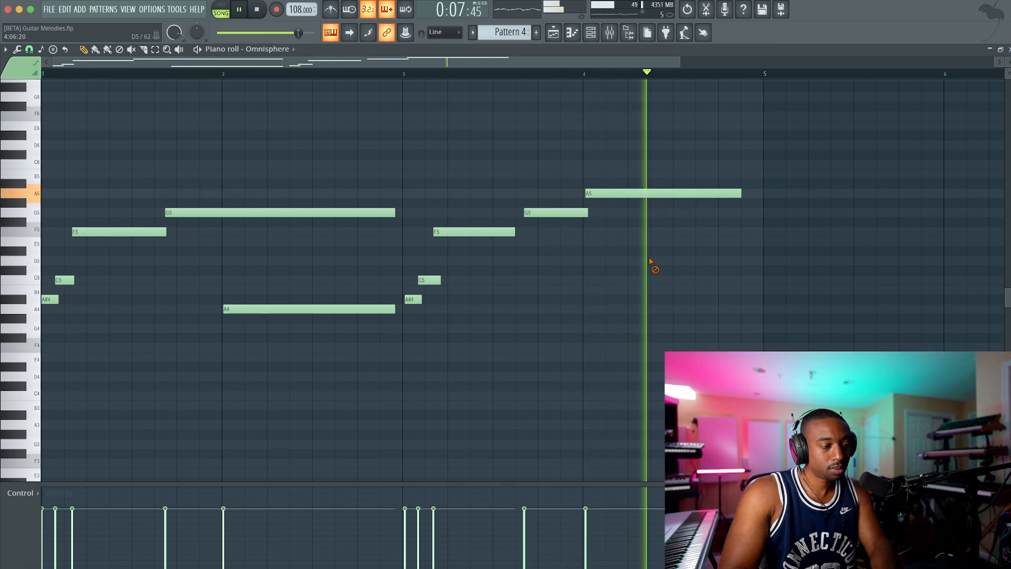
Set the Omnisphere channel's volume to 27% and play the arrangement
click(1009, 49)
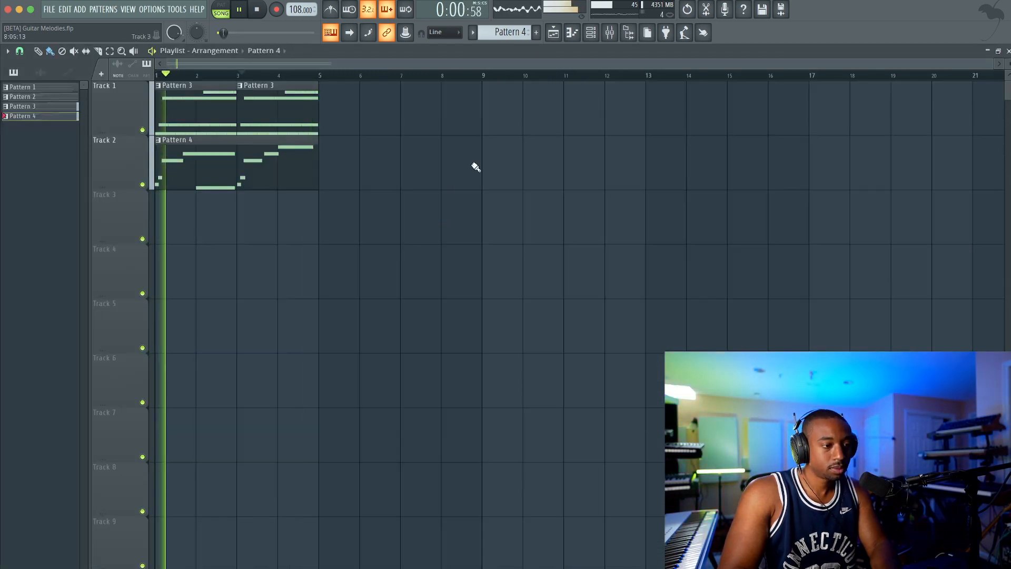
click(591, 33)
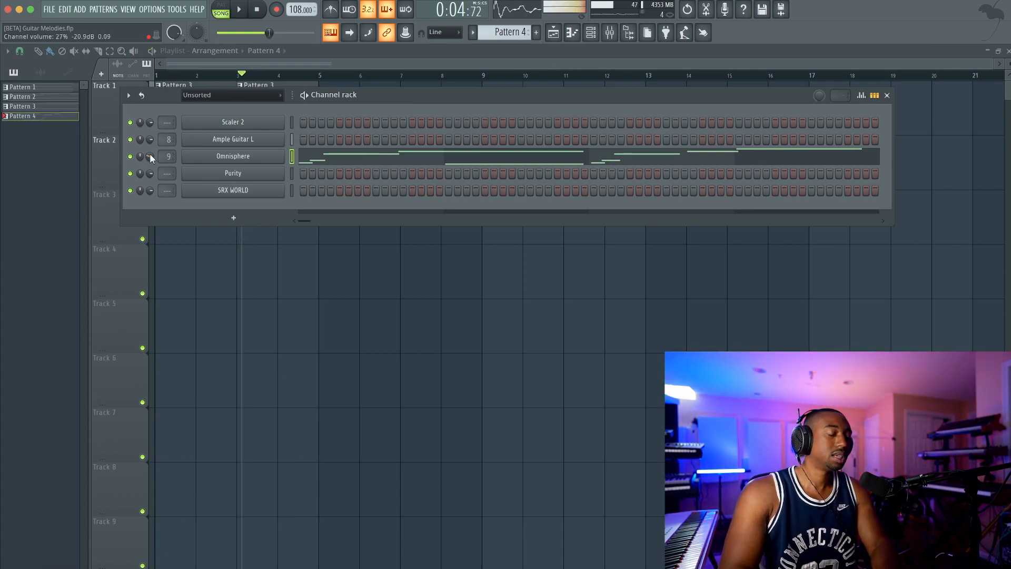
key(space)
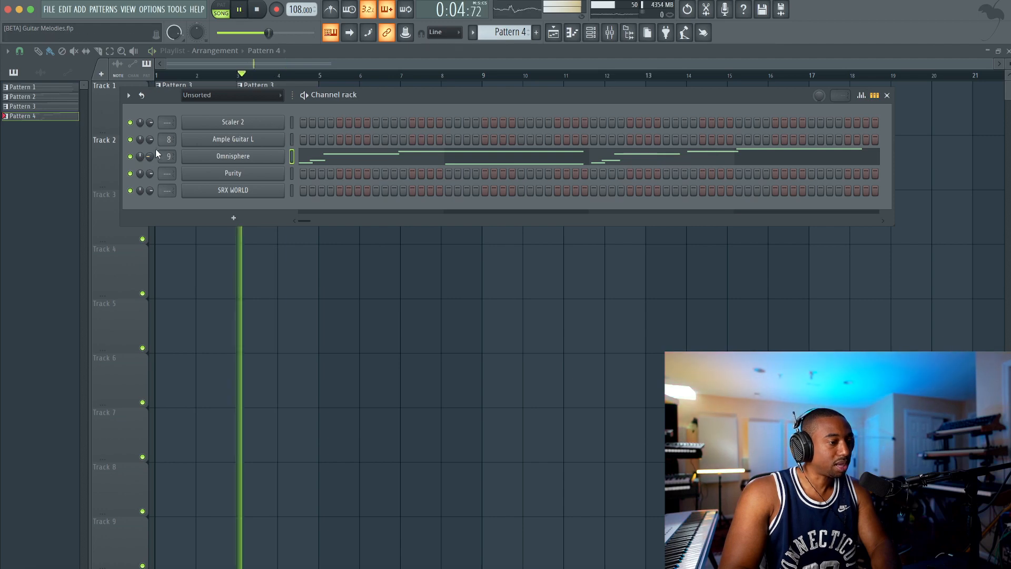
Look through Ample Guitar L's effect pages and compare the playing guitar with the EQ off and on
click(275, 144)
click(222, 151)
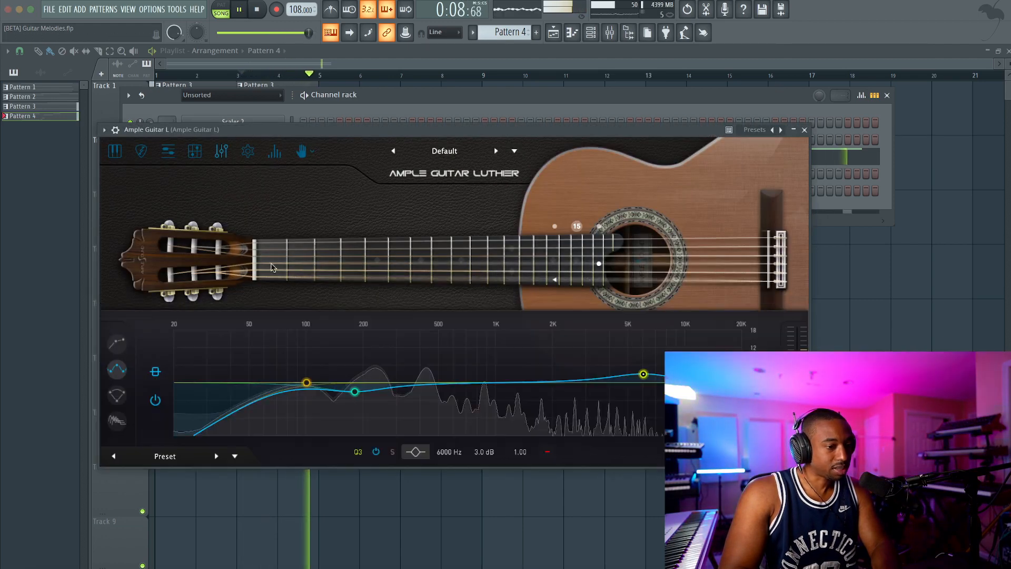
click(119, 420)
click(119, 397)
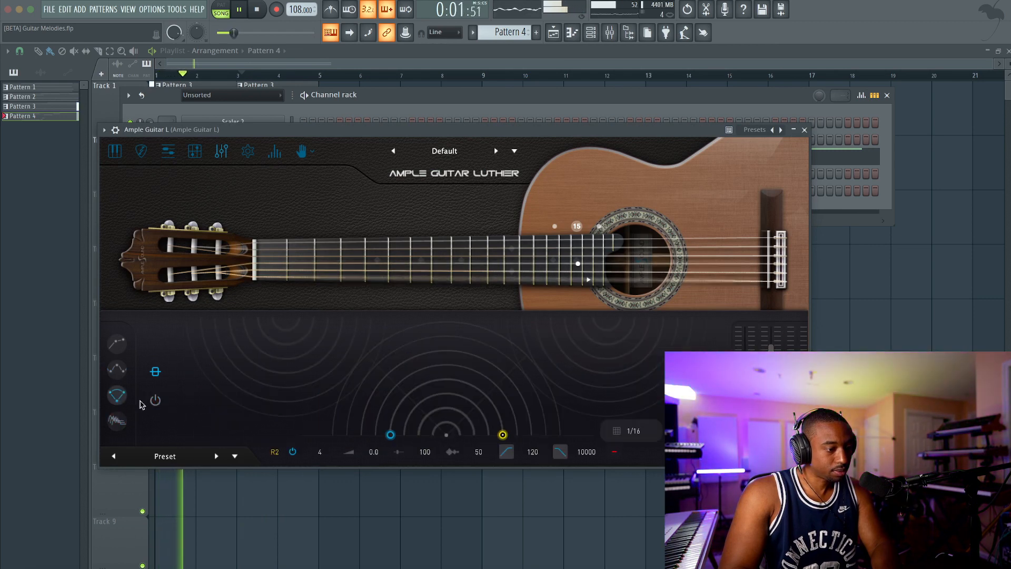
click(119, 372)
click(152, 402)
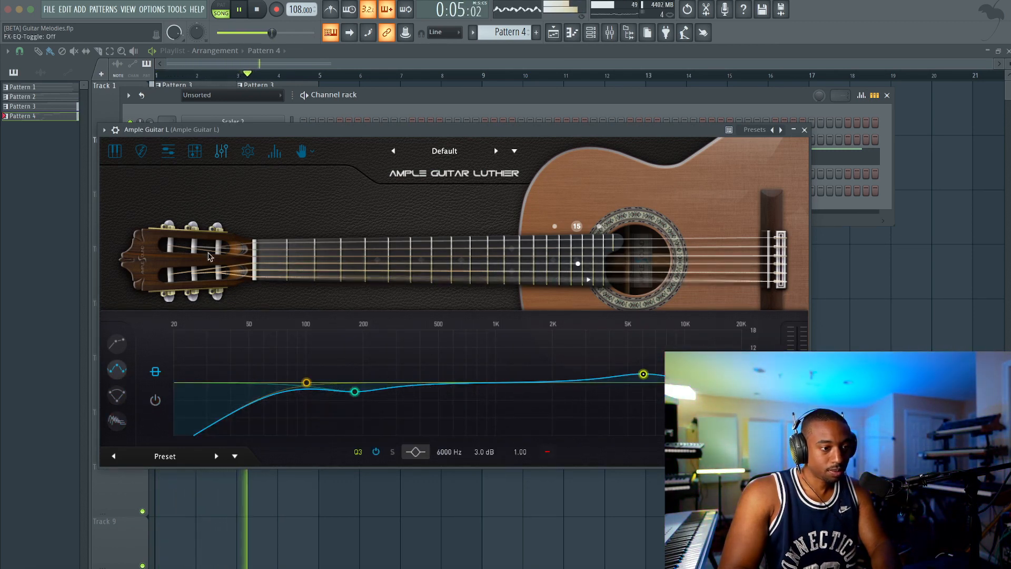
click(154, 400)
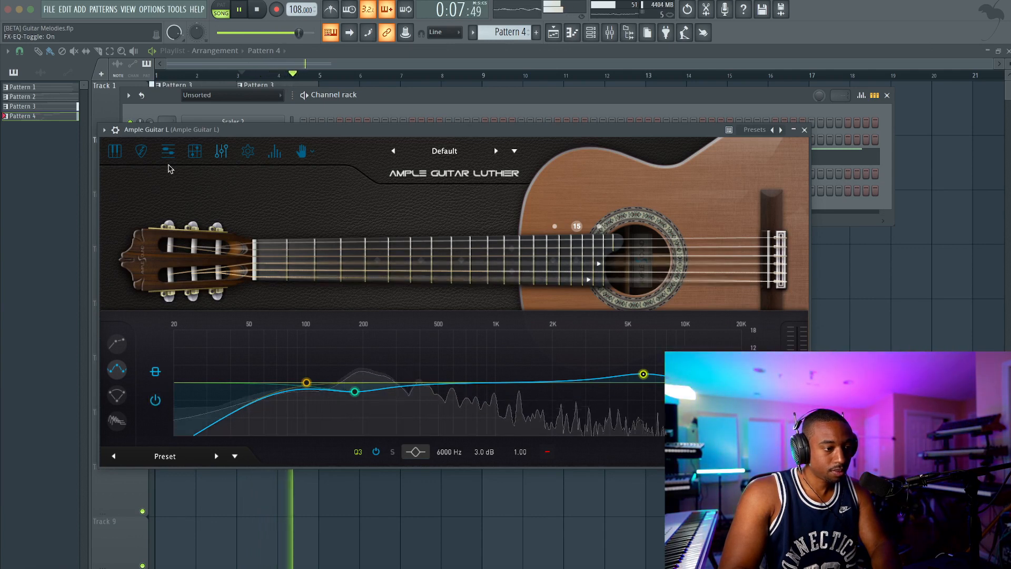
click(804, 130)
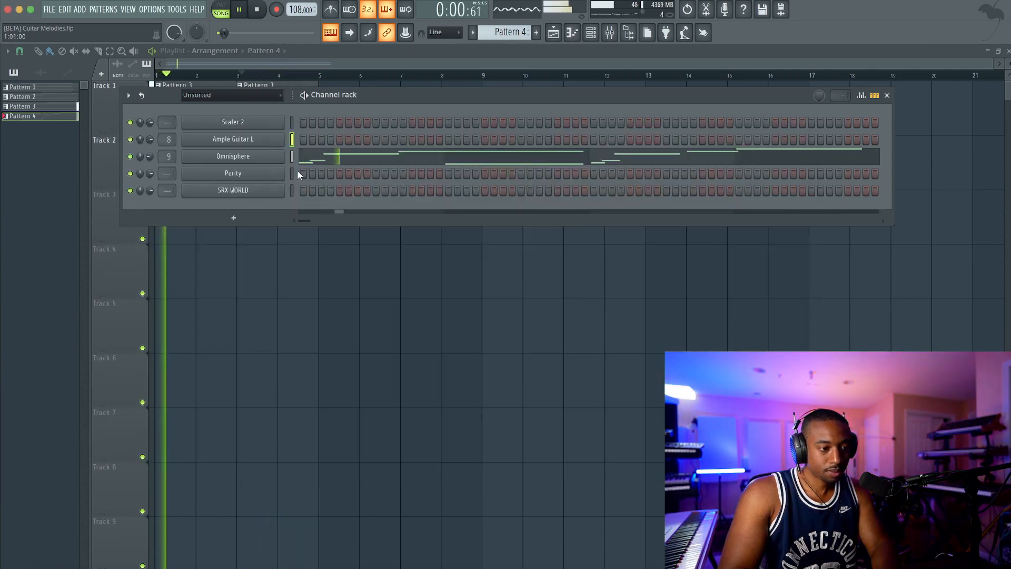
Check the master tuning in the Omnisphere system settings and in the Ample Guitar L settings
click(262, 157)
click(581, 167)
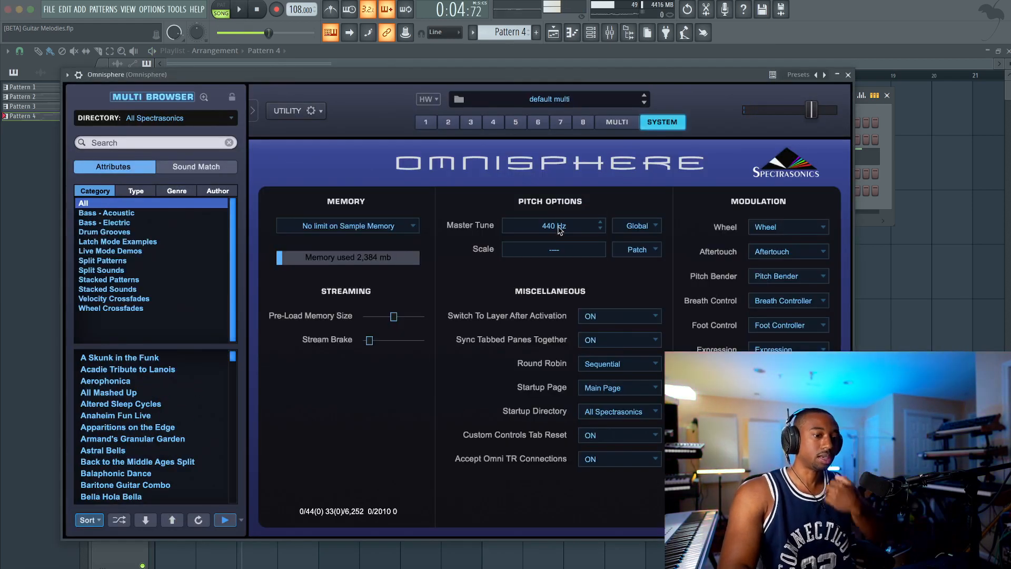
click(846, 75)
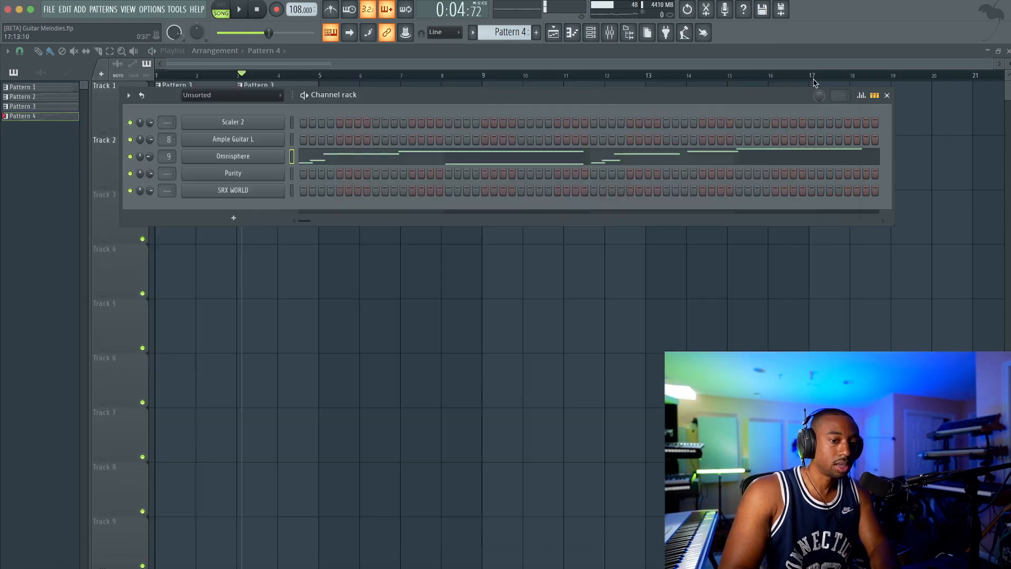
click(270, 141)
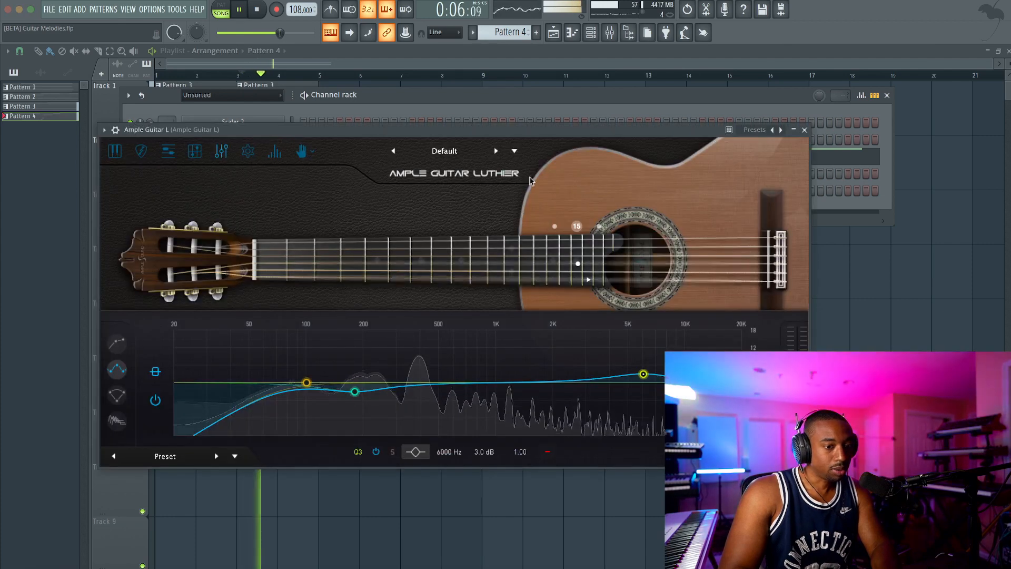
key(space)
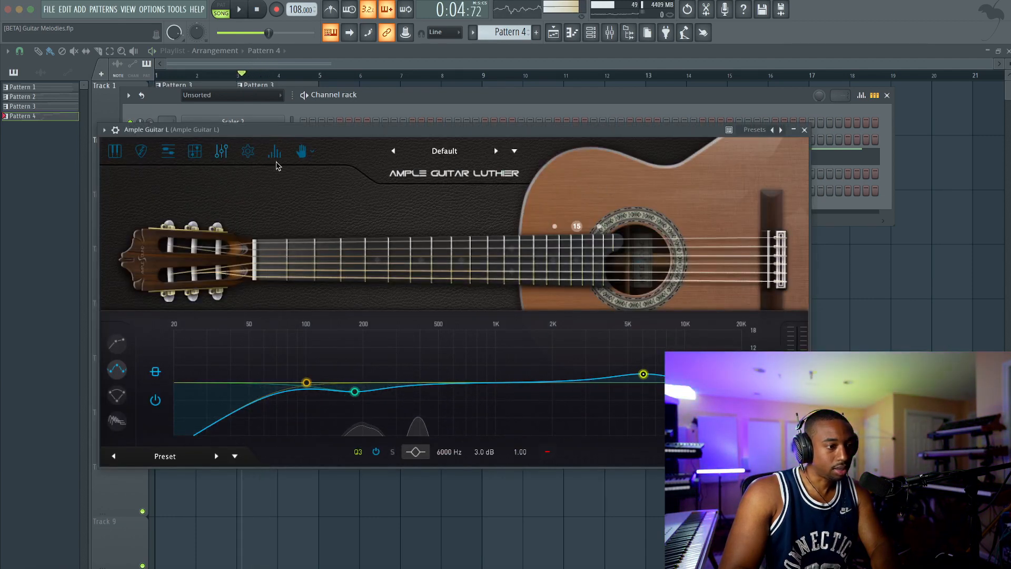
click(248, 153)
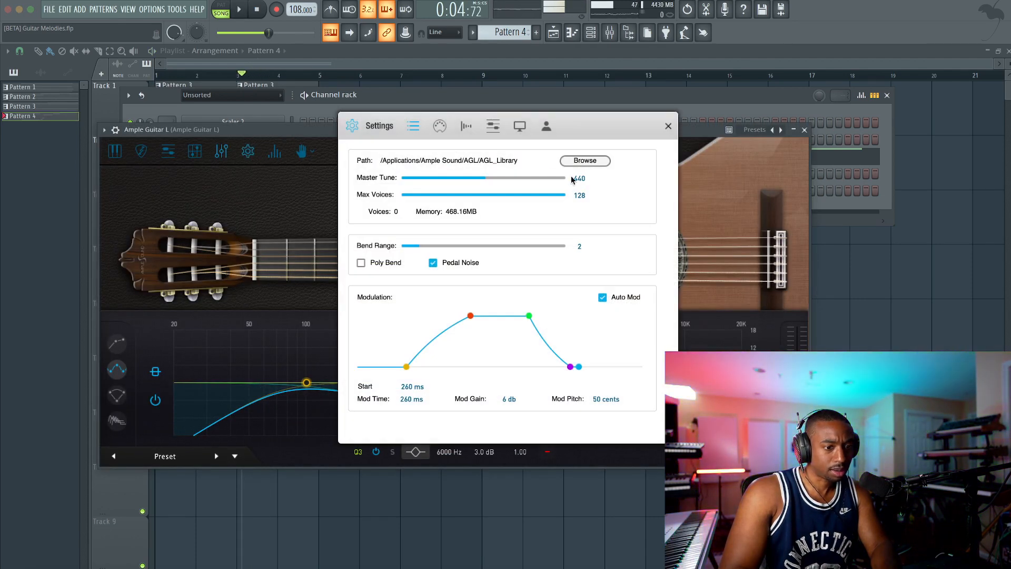
click(668, 126)
click(806, 130)
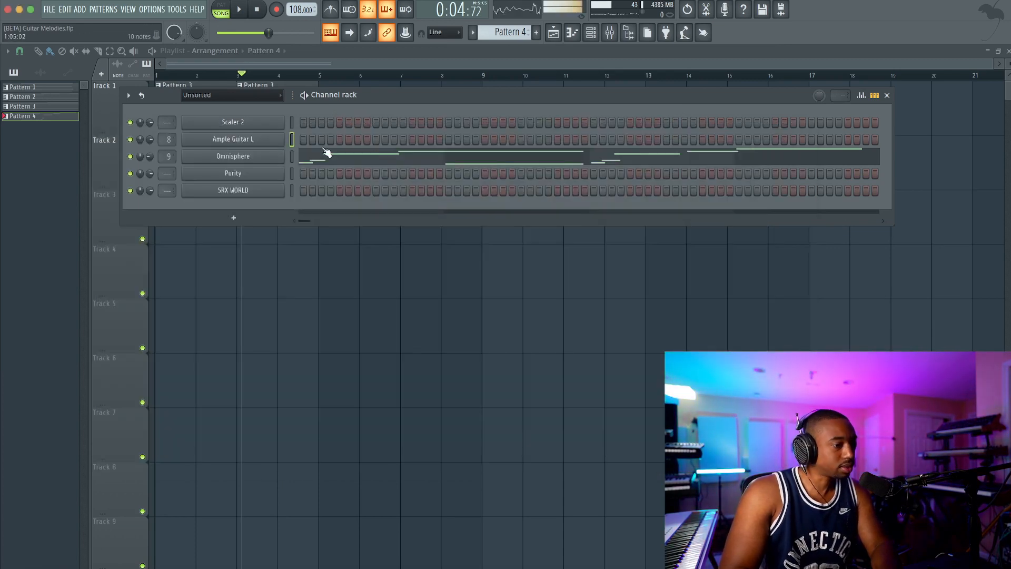
Set Ample Guitar L's Master Tune to 450 in its settings
click(272, 142)
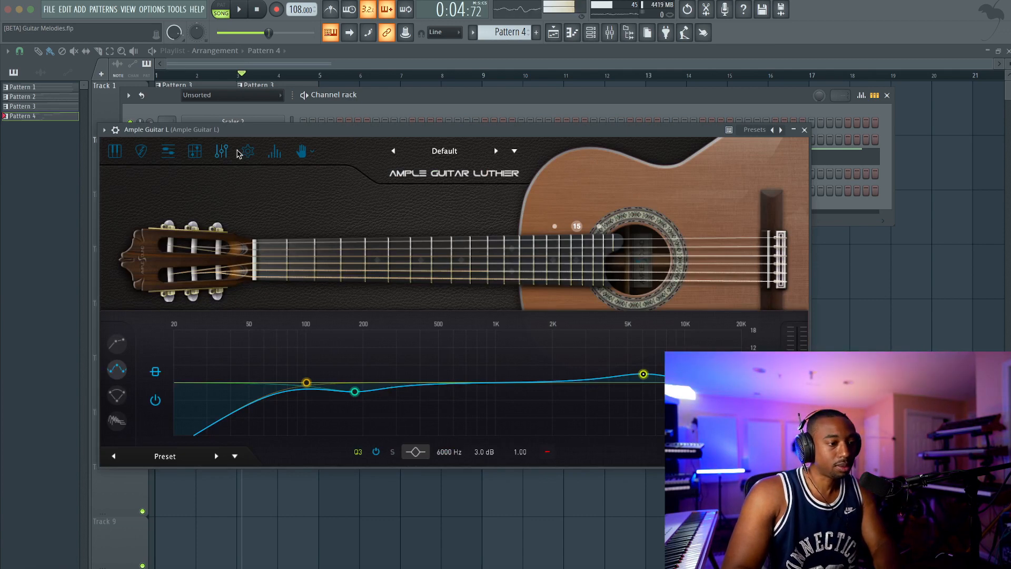
click(245, 153)
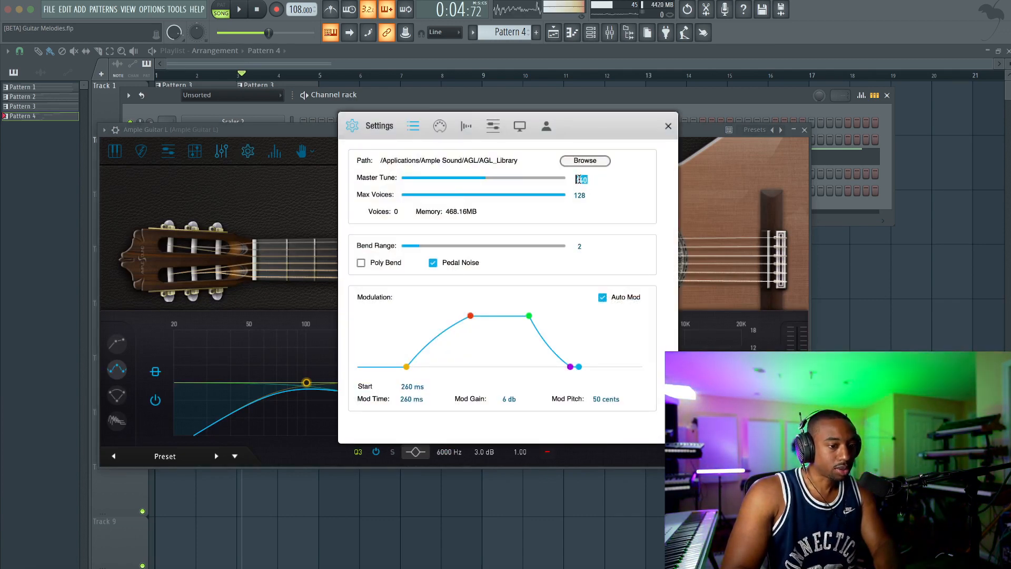
text(450)
key(Return)
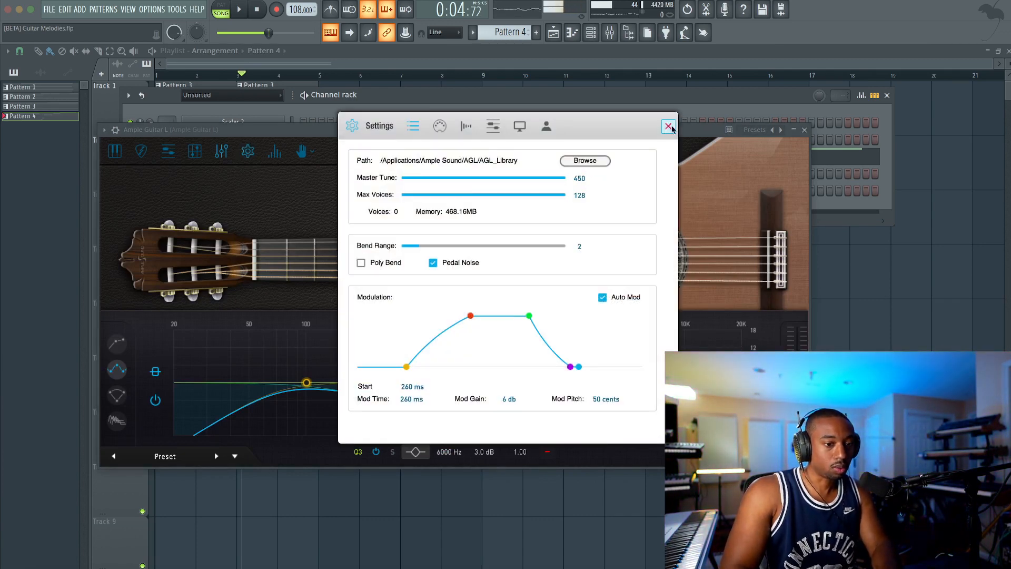
click(668, 127)
key(Escape)
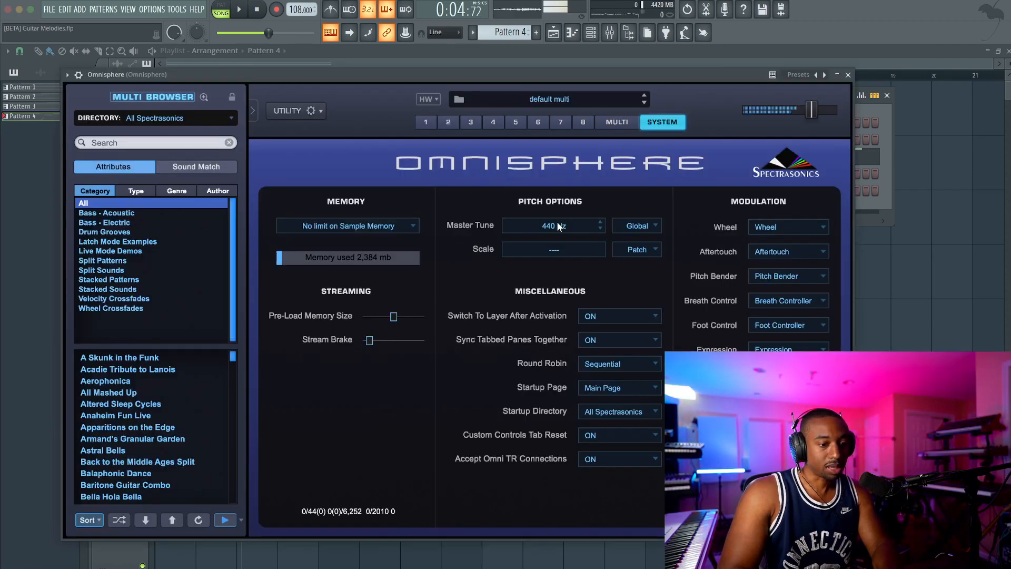
Set Omnisphere's Master Tune to 450 Hz and its channel volume to 39% while the song plays
click(559, 226)
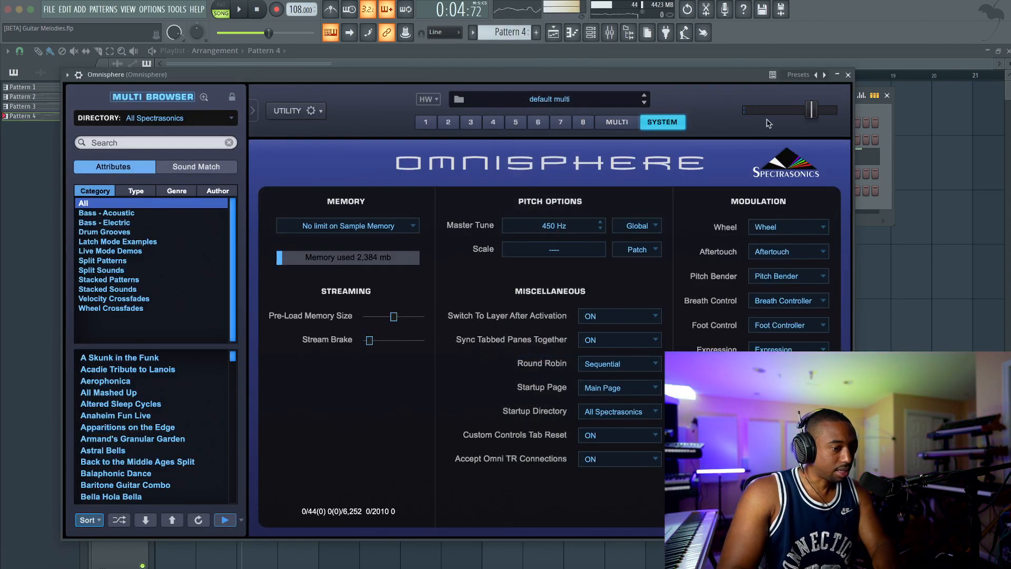
click(849, 75)
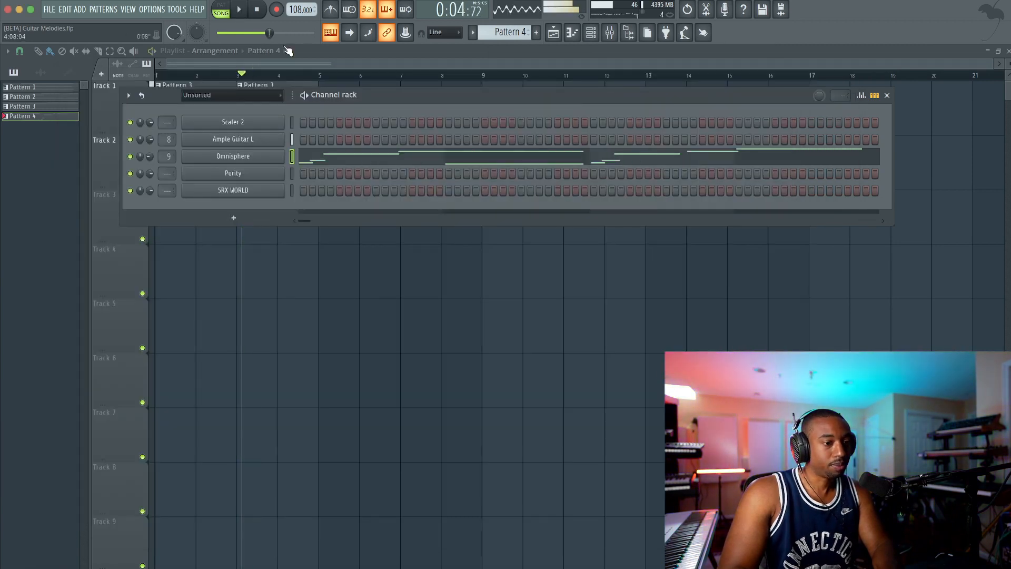
click(259, 15)
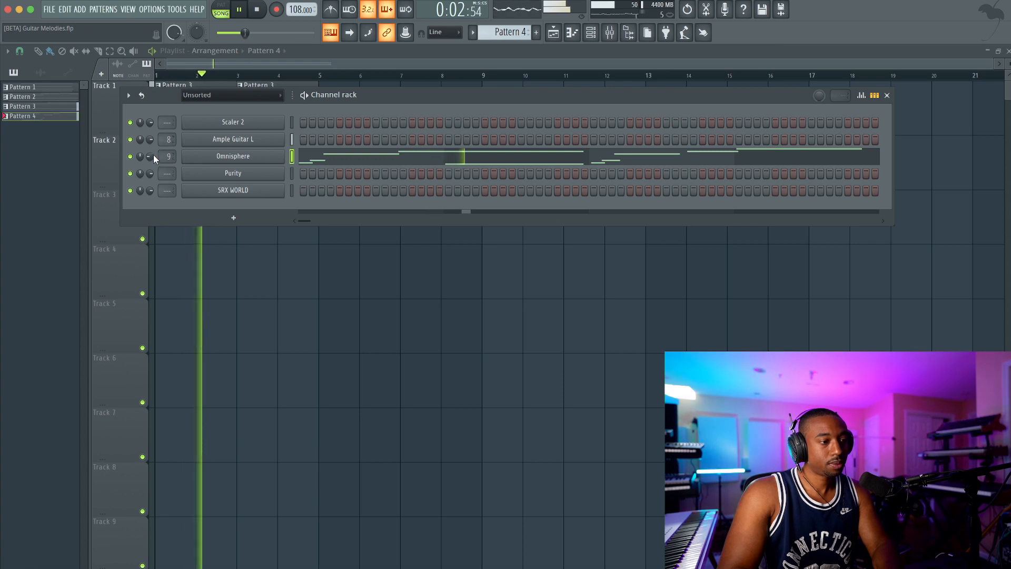
drag(151, 155, 151, 150)
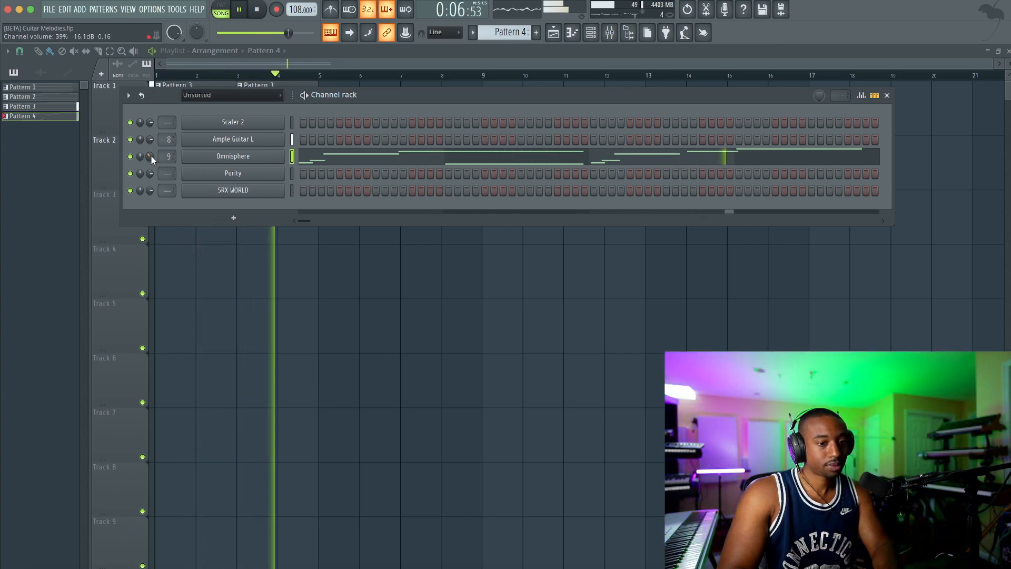
Duplicate the Pattern 4 clip on Track 2 so the copy starts at bar 5
right_click(290, 334)
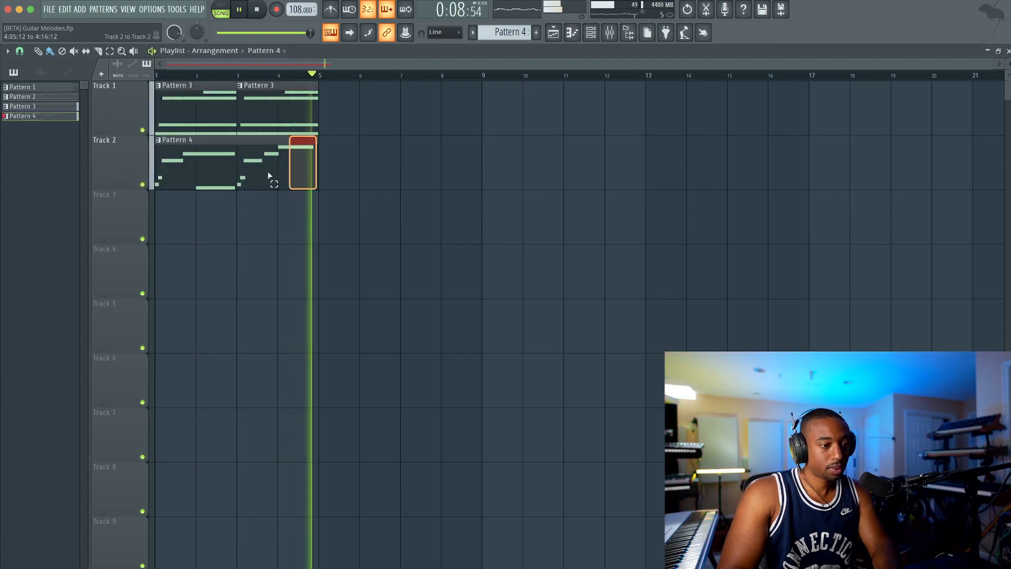
key(super+b)
key(space)
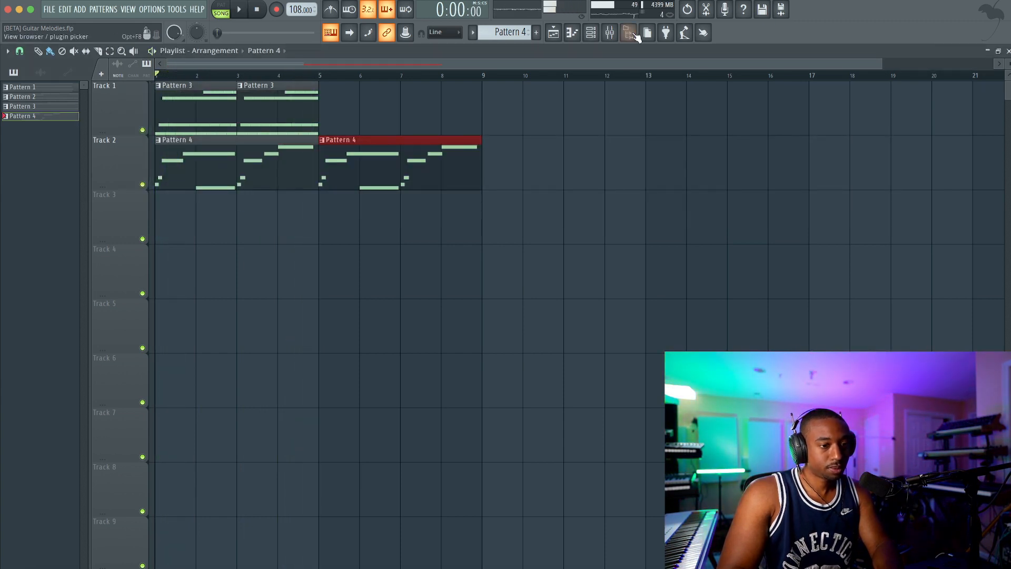
Try panning the Ample Guitar L and Omnisphere channels away from centre, and look at Ample Guitar L's main controls
click(591, 33)
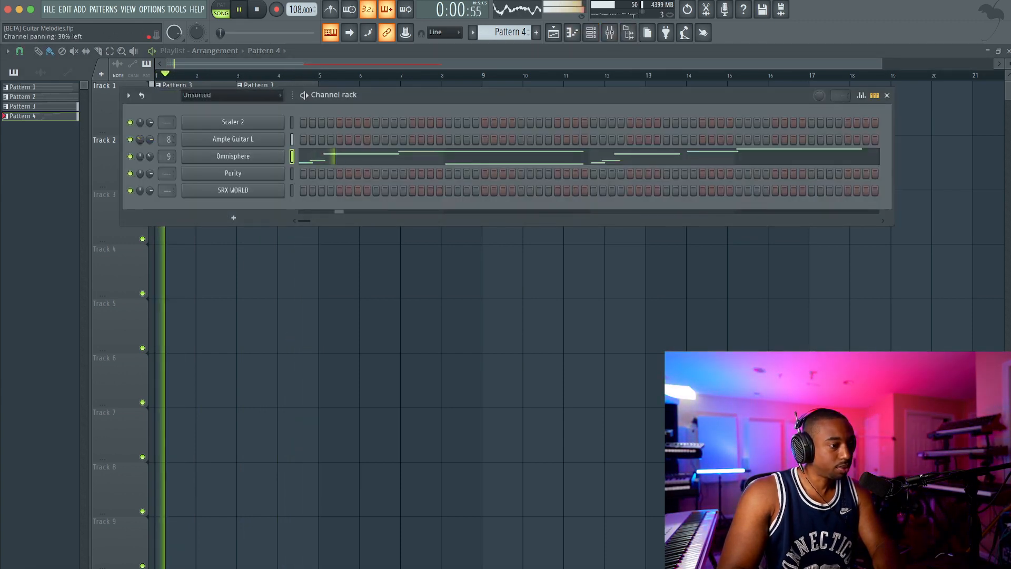
key(space)
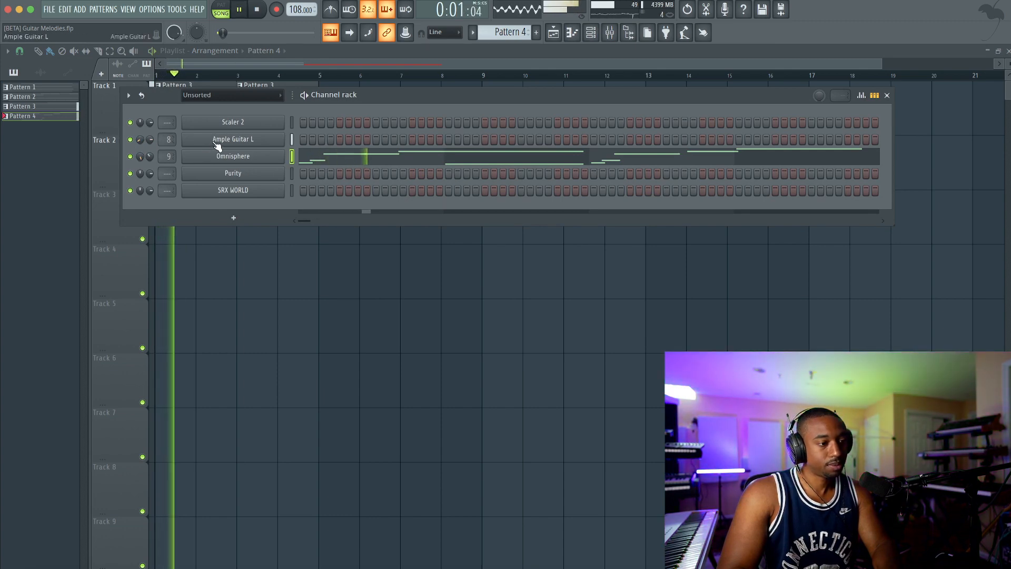
click(215, 141)
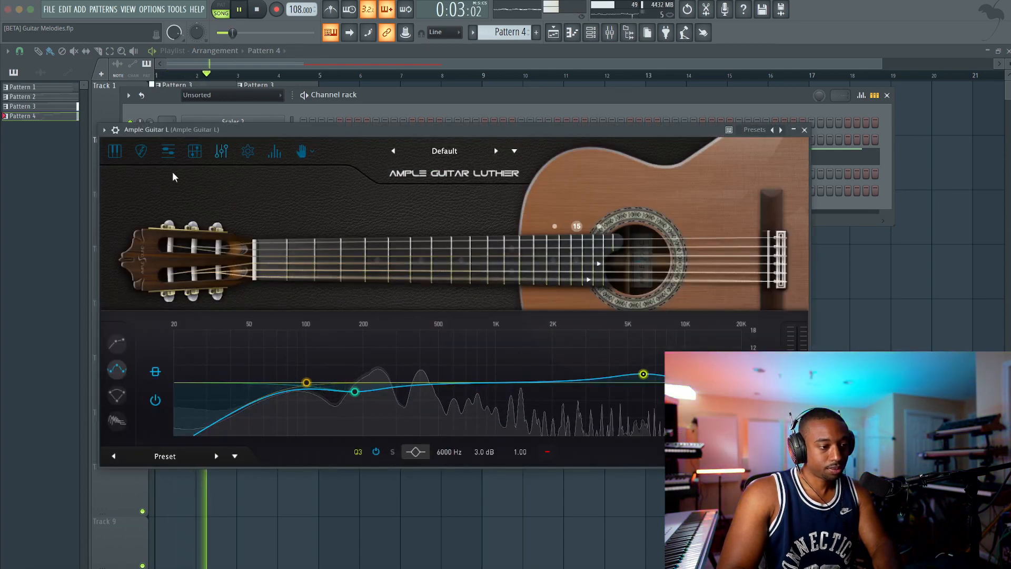
click(114, 152)
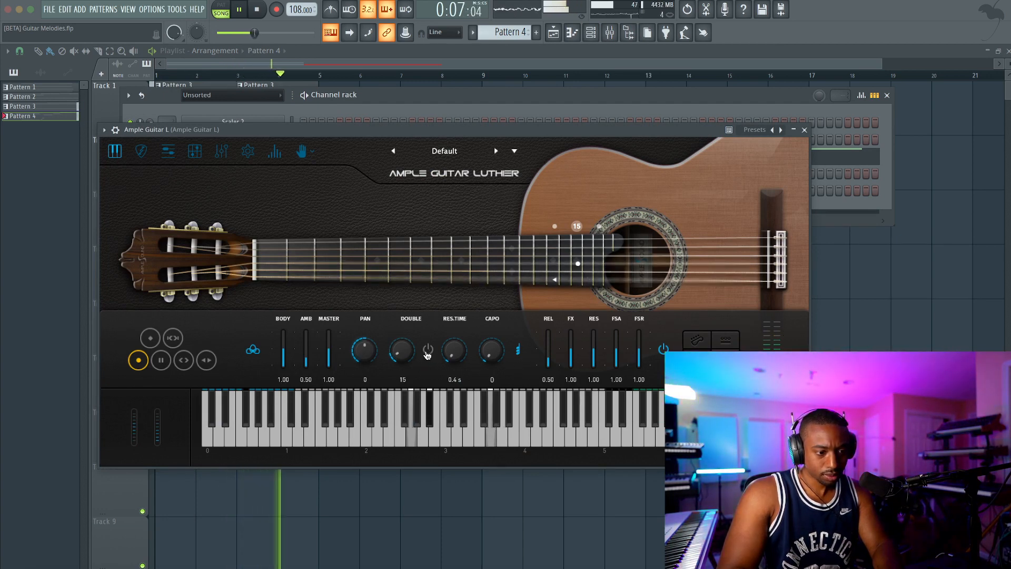
click(804, 129)
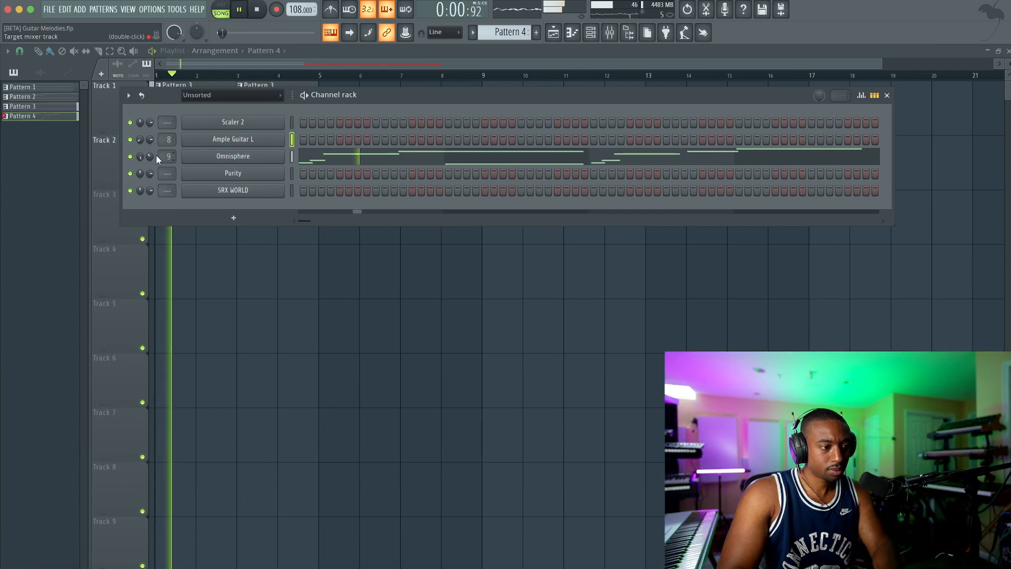
Reset the panning of the Omnisphere and Ample Guitar L channels to centre and listen briefly
right_click(140, 155)
key(r)
key(space)
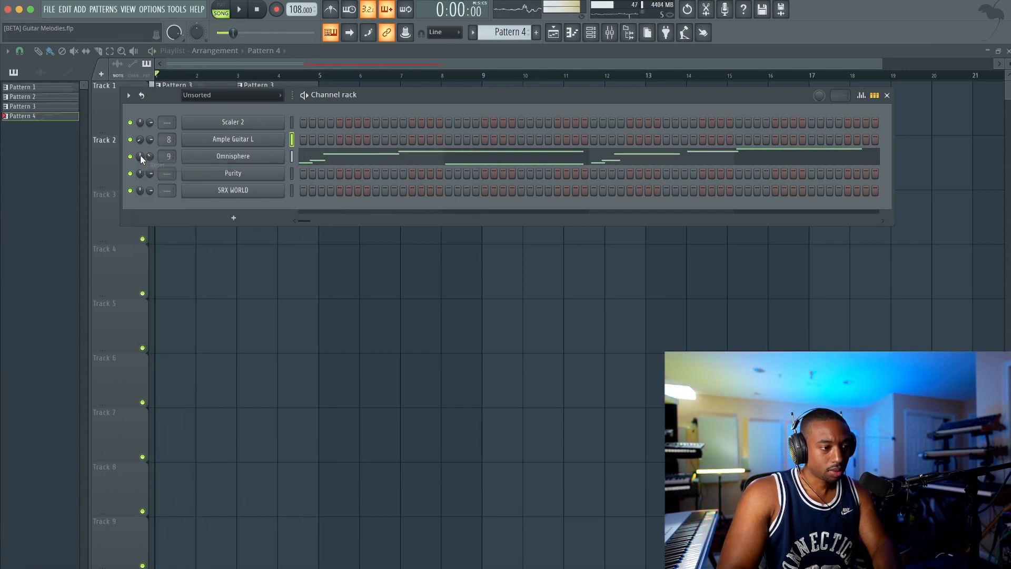
right_click(140, 138)
key(r)
key(space)
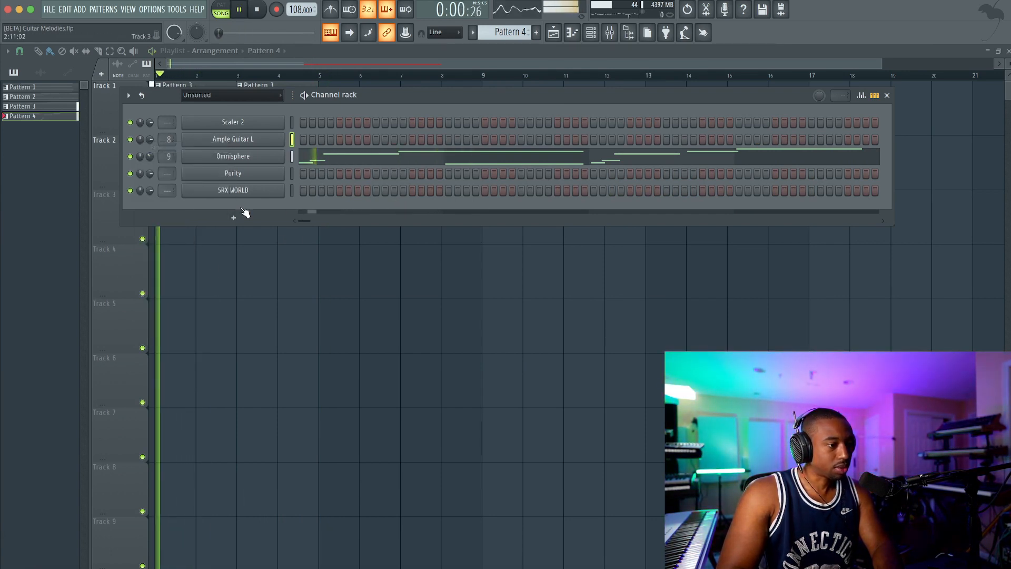
key(space)
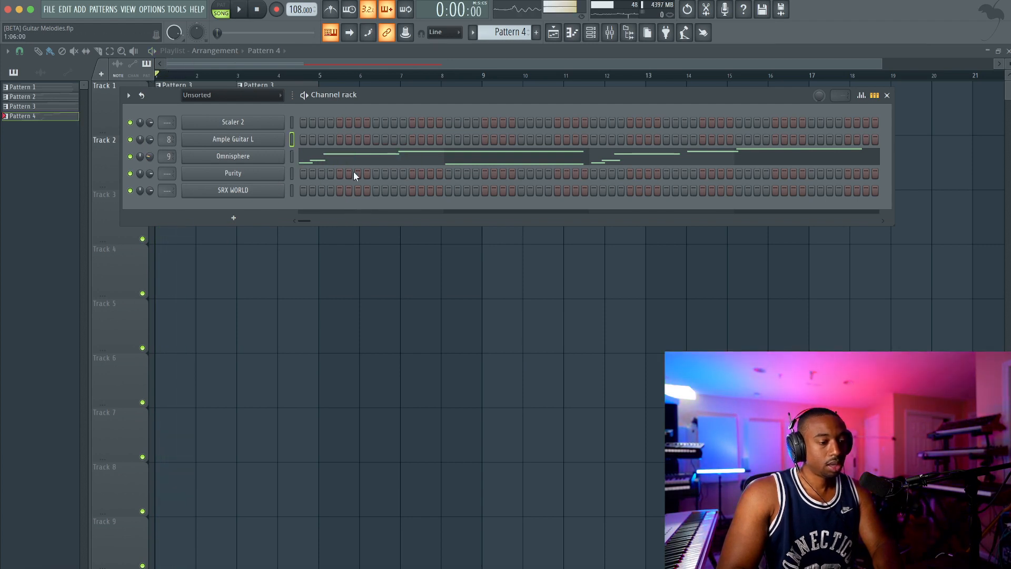
Create the empty Pattern 5 and route the Purity channel to mixer track 10
key(F4)
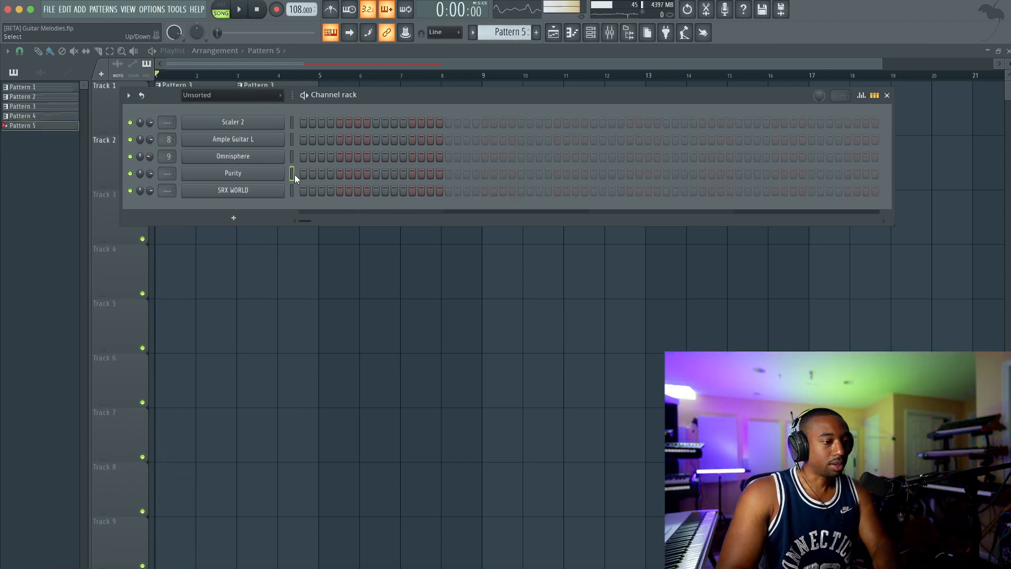
key(ctrl+l)
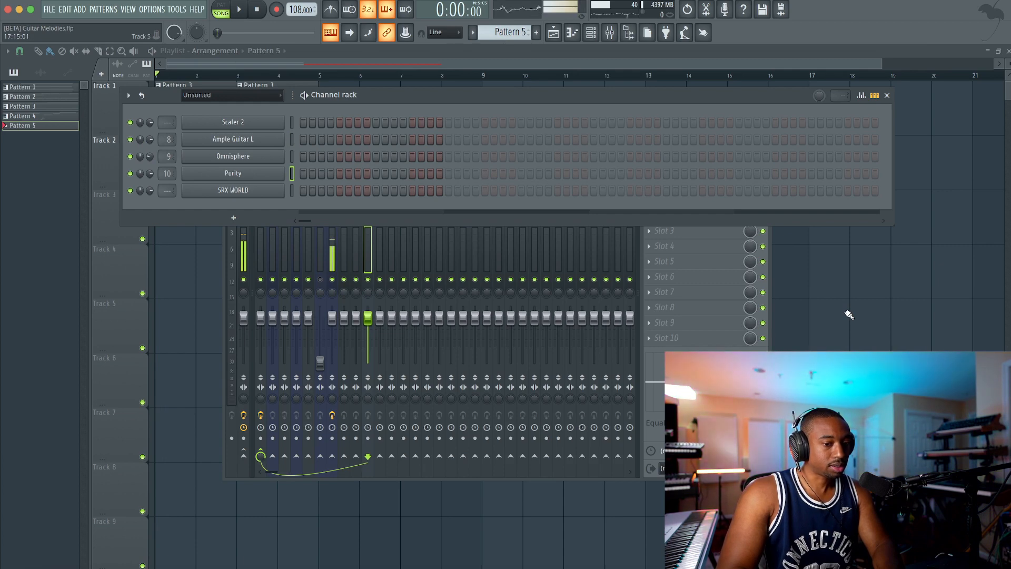
Place a Pattern 5 clip at bar 1 on Track 3 of the playlist
key(F12)
click(178, 217)
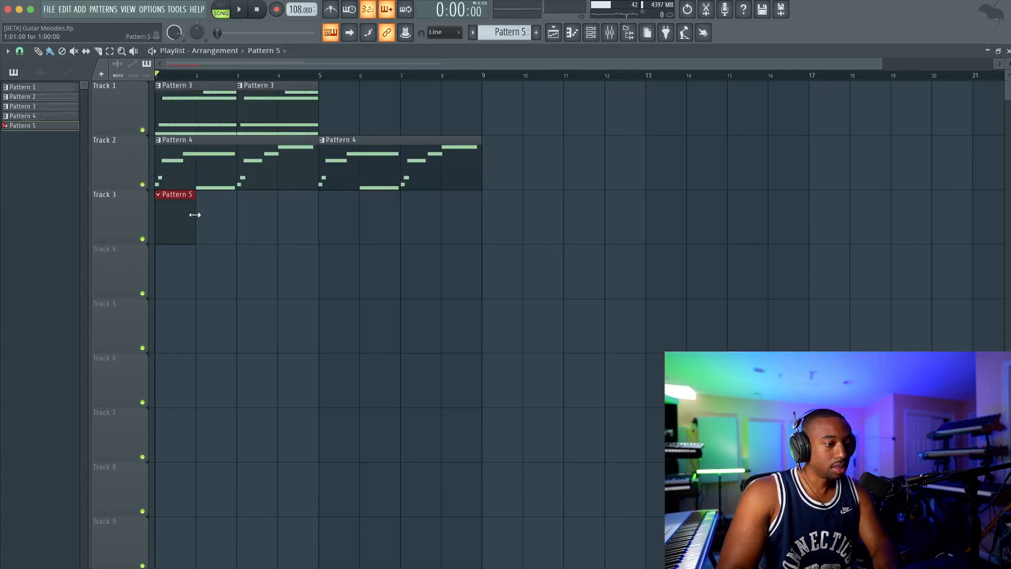
Extend the Pattern 5 clip on Track 3 to bar 5 and open the Purity channel's piano roll
drag(195, 214, 319, 216)
click(591, 33)
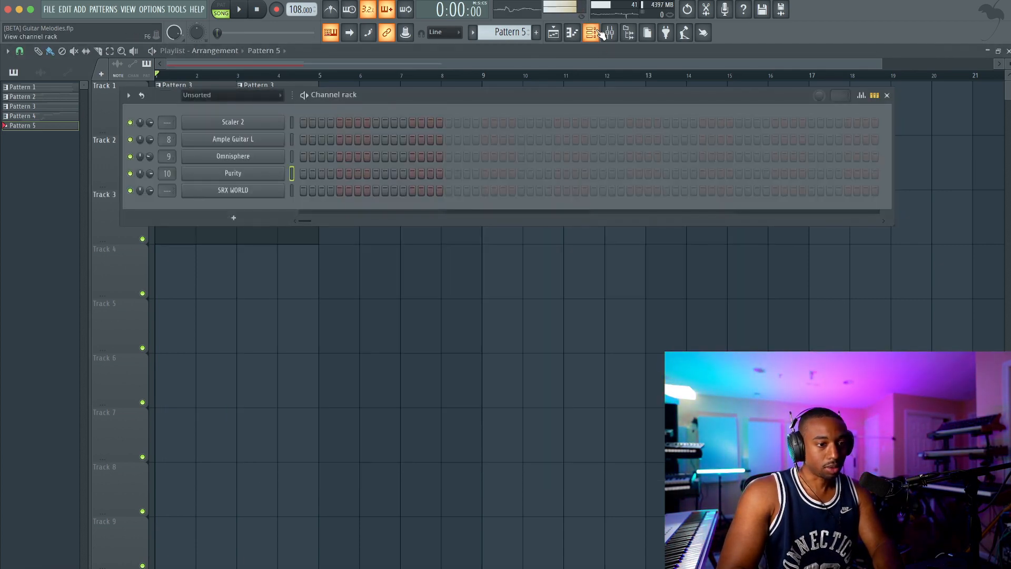
click(234, 172)
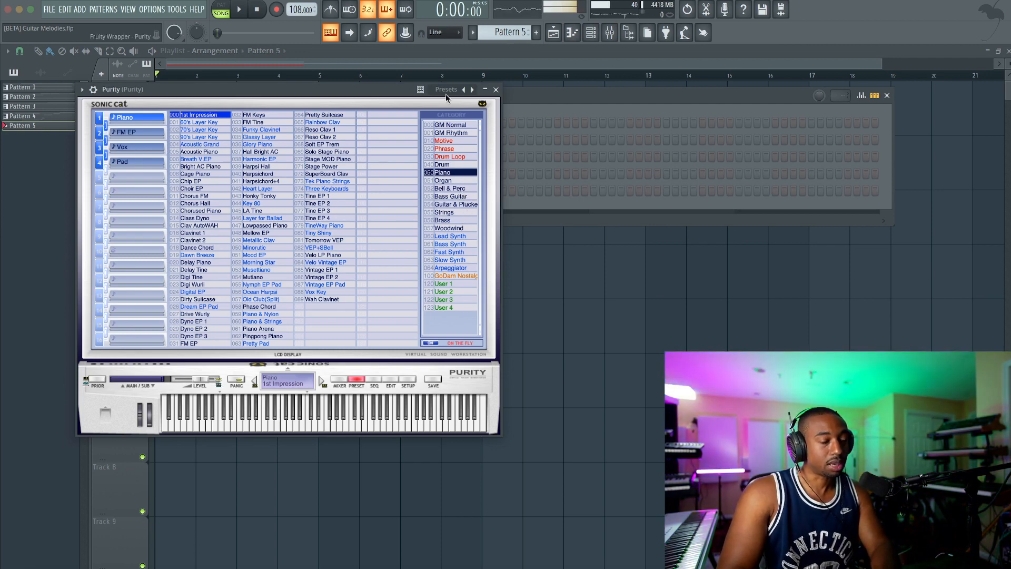
click(496, 89)
right_click(267, 169)
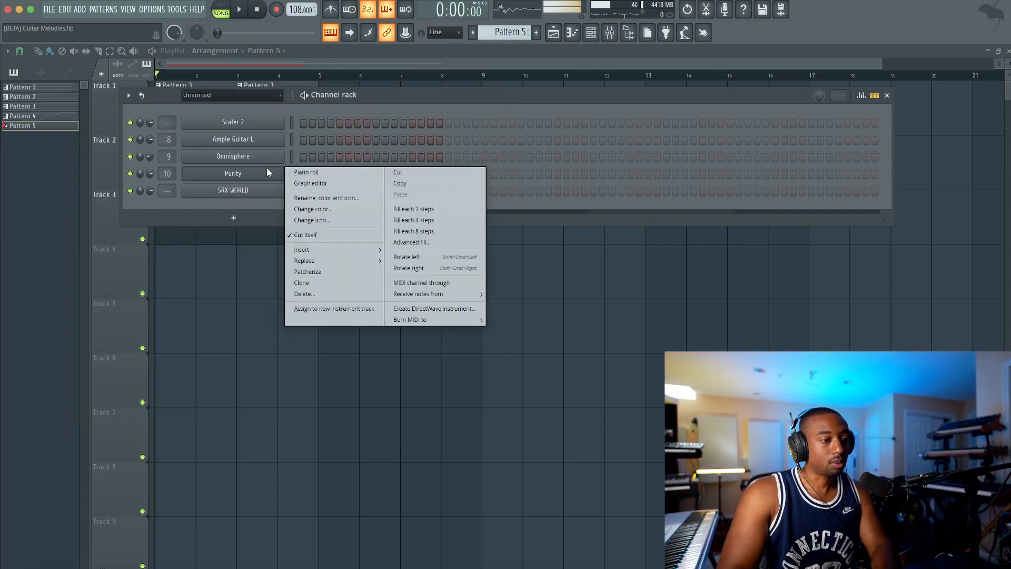
click(311, 173)
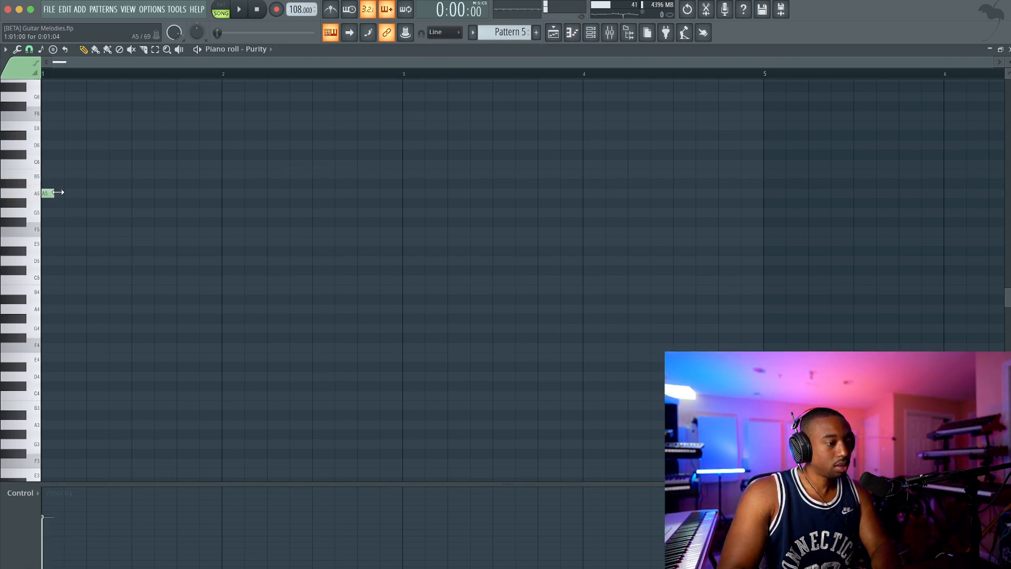
Enter an A5 note nearly filling bar 1 and a C6 note of the same length in bar 2
key(space)
drag(53, 189, 213, 192)
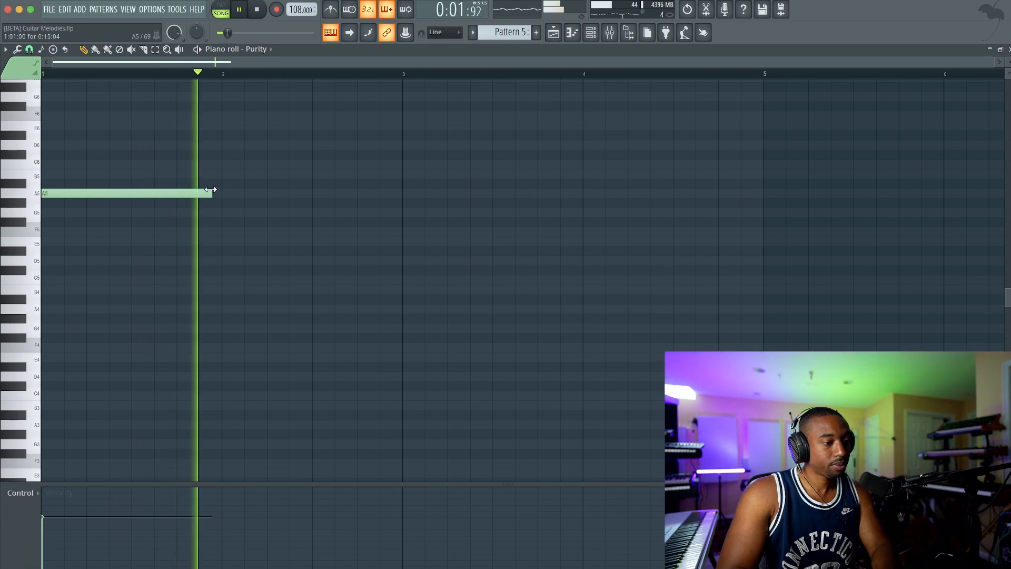
key(space)
click(224, 164)
Set Purity's global master tune to 450 Hz and return to the Purity piano roll
key(F6)
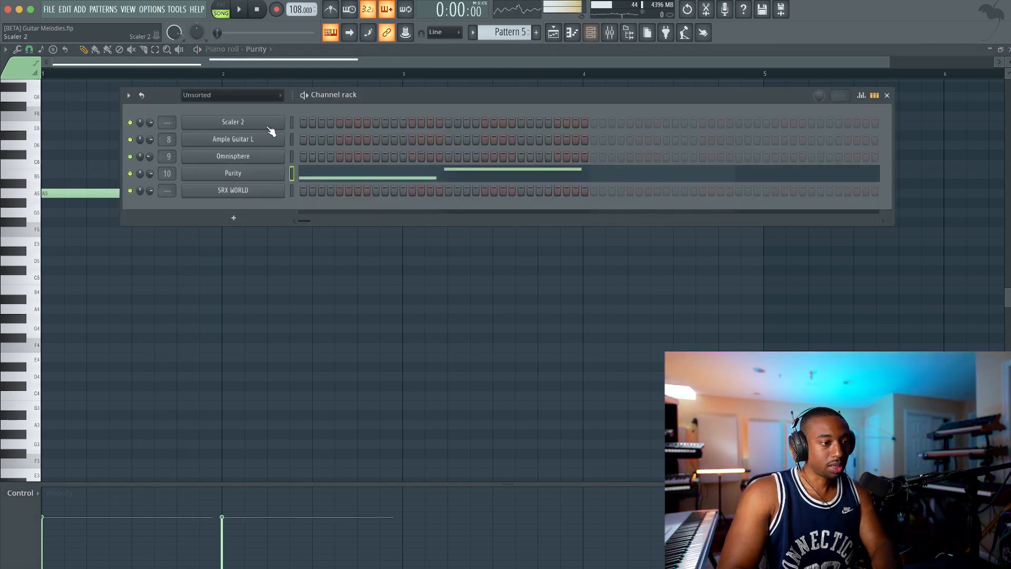
click(266, 175)
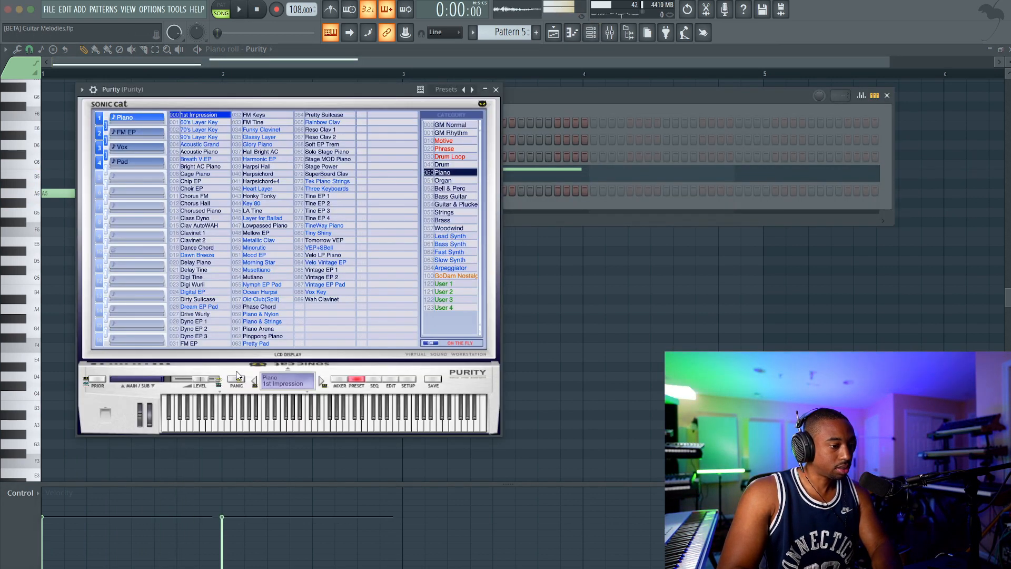
click(341, 379)
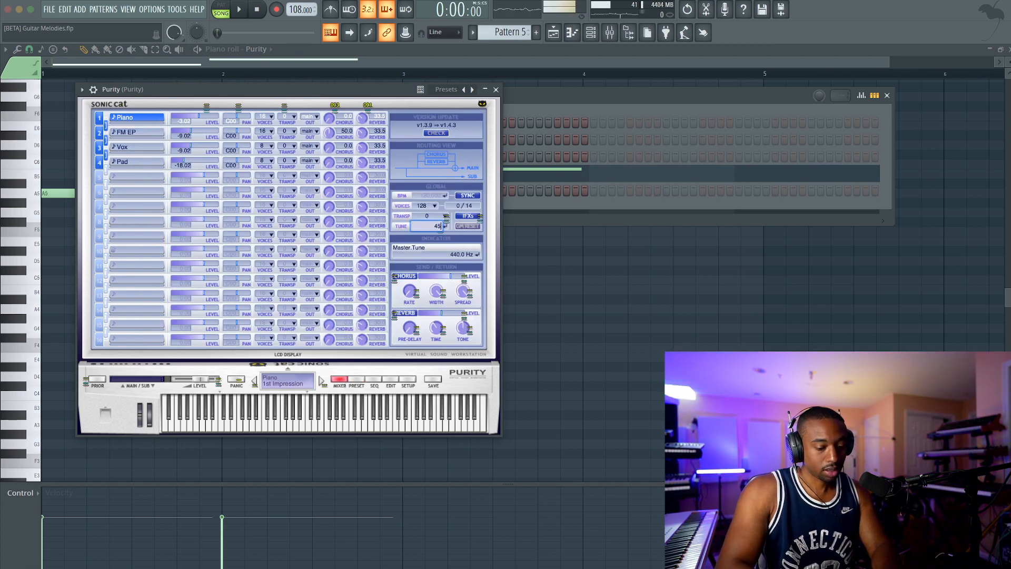
click(495, 90)
right_click(379, 316)
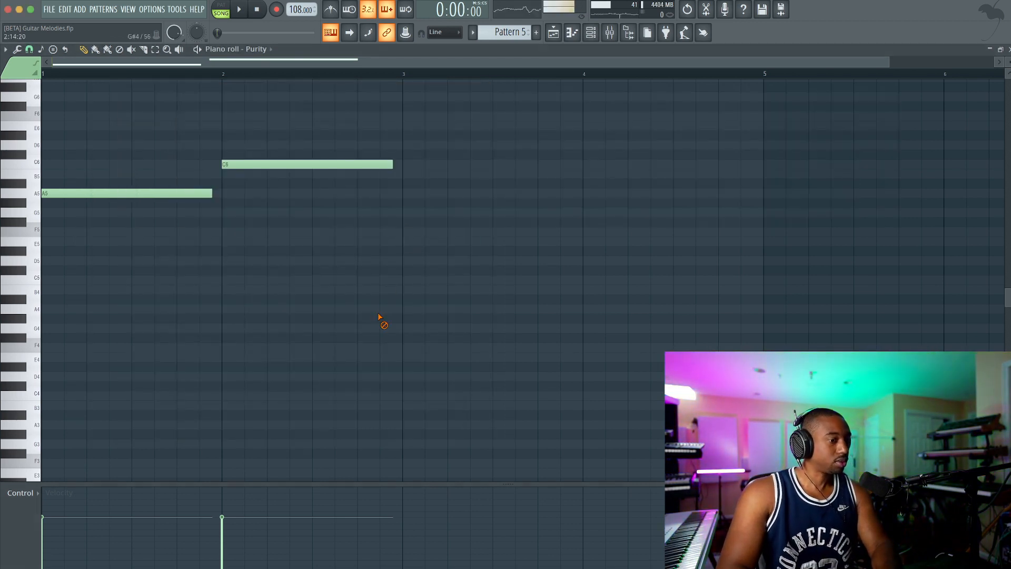
Continue the top line with a D6 note in bar 3 and an A#5 note in bar 4 during playback
key(space)
drag(302, 160, 178, 191)
drag(277, 132, 108, 223)
scroll(173, 181, down, 2)
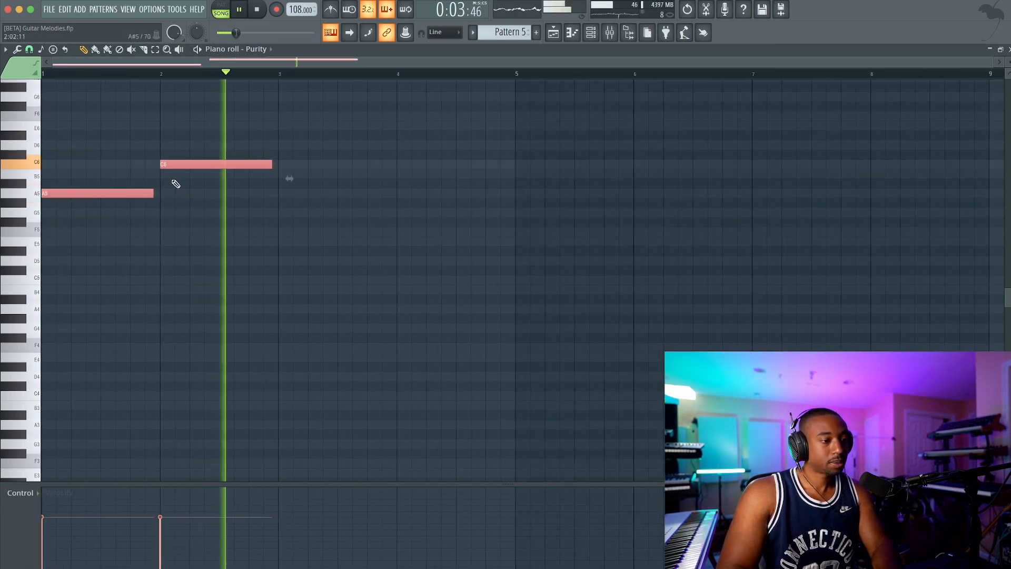
click(280, 146)
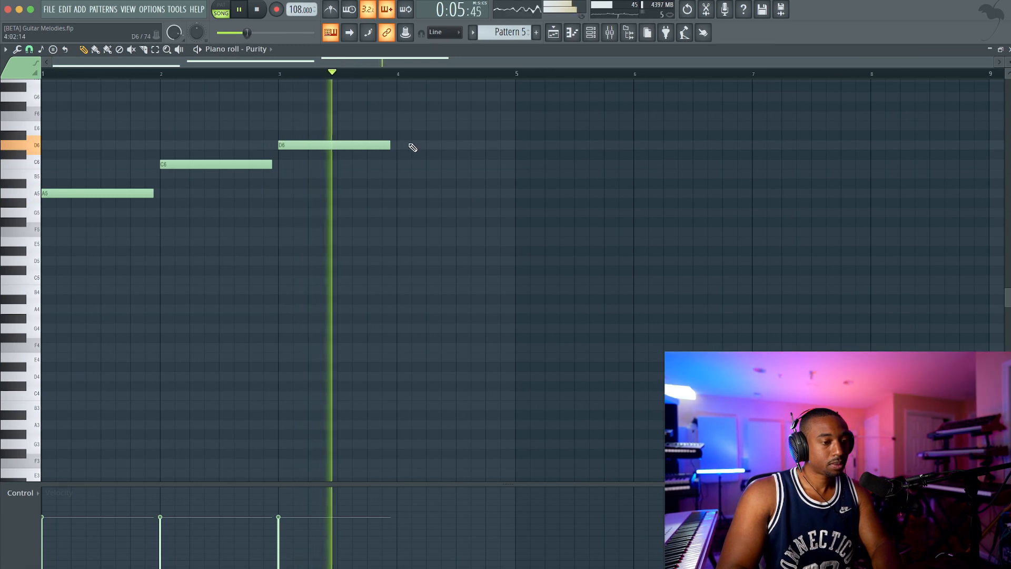
click(399, 183)
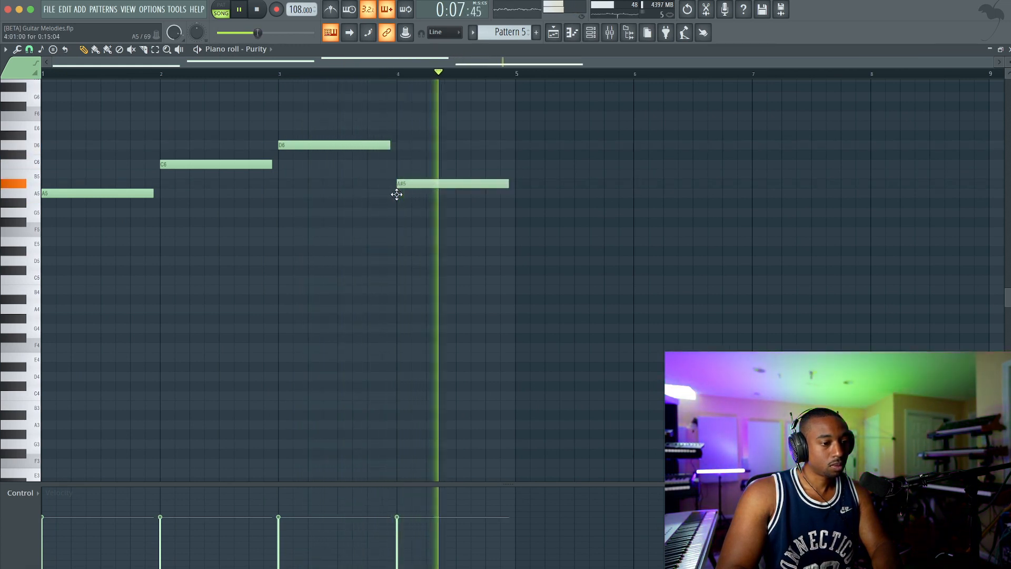
key(space)
Stack F5, D5, A#4 and G4 under the A5 note to form the bar 1 chord
click(62, 191)
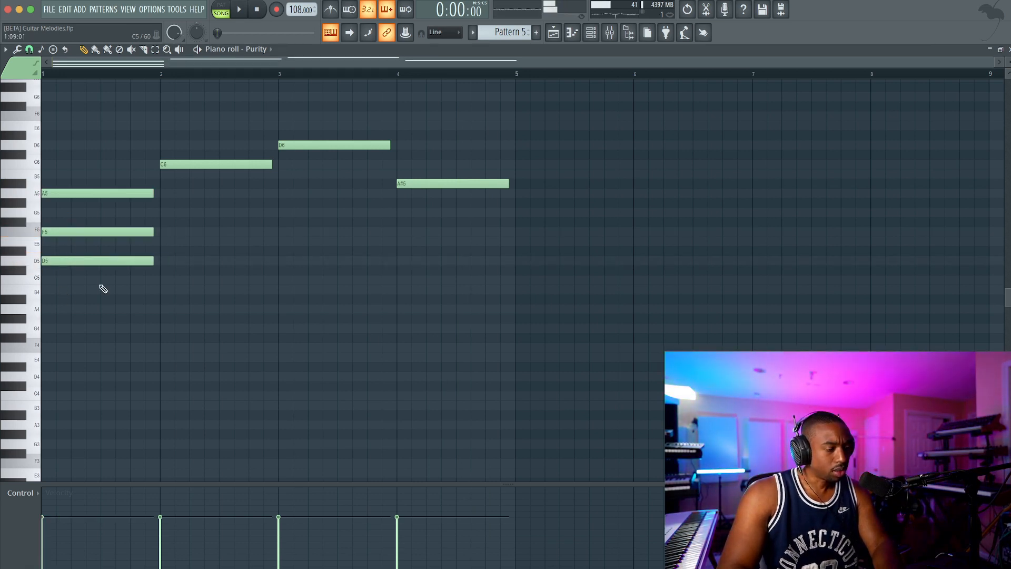
key(space)
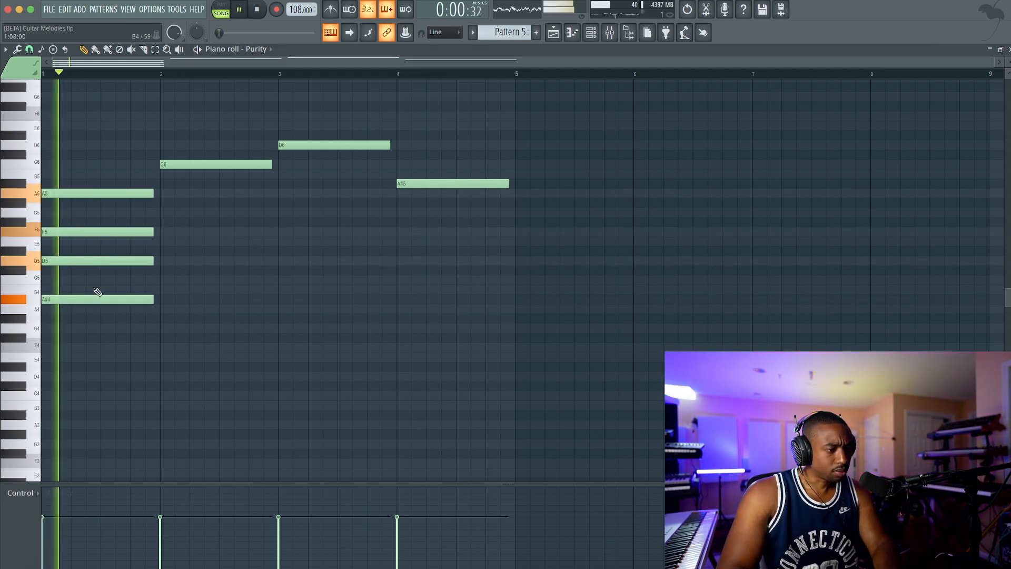
click(50, 327)
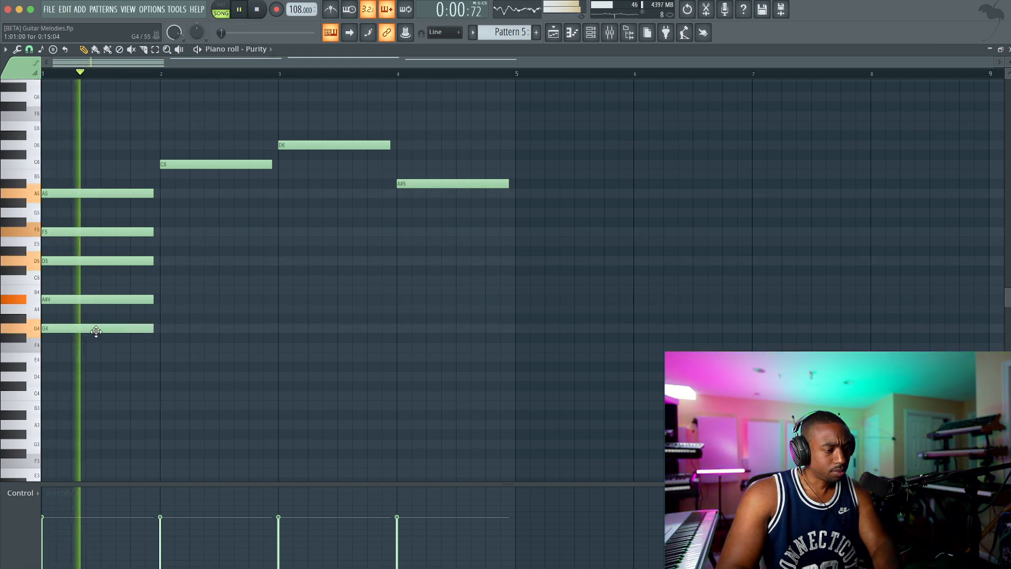
Copy the lower four chord notes into bars 2 and 3, transposed to sit under C6 and D6
drag(92, 337, 195, 160)
key(space)
key(space)
ctrl+drag(210, 316, 202, 162)
key(ctrl+b)
mouse_move(321, 162)
mouse_down()
mouse_move(336, 153)
mouse_move(321, 142)
mouse_up()
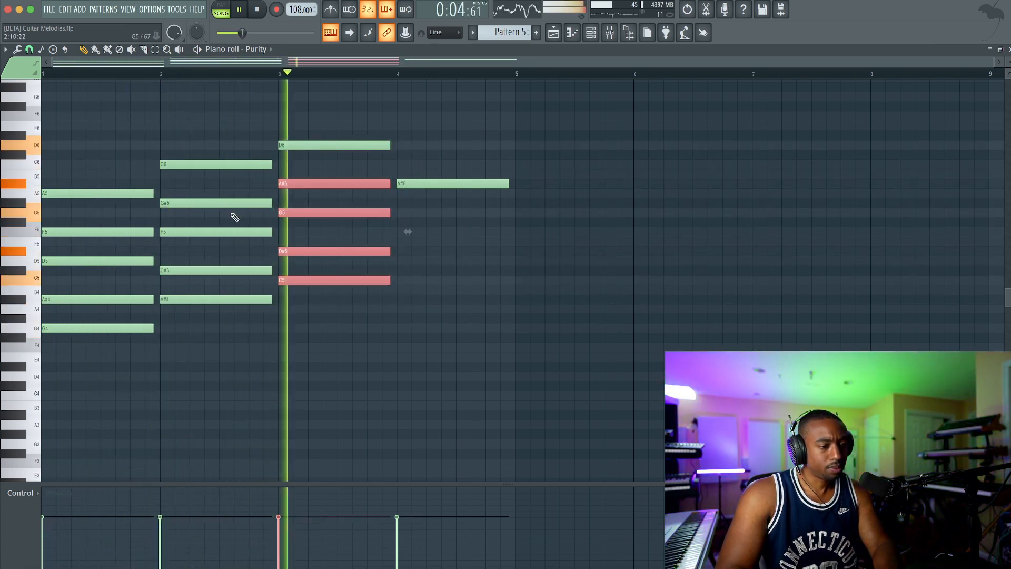
Raise the G#5 and C#5 notes of the bar 2 chord by one semitone to A5 and D5
click(218, 271)
ctrl+click(218, 207)
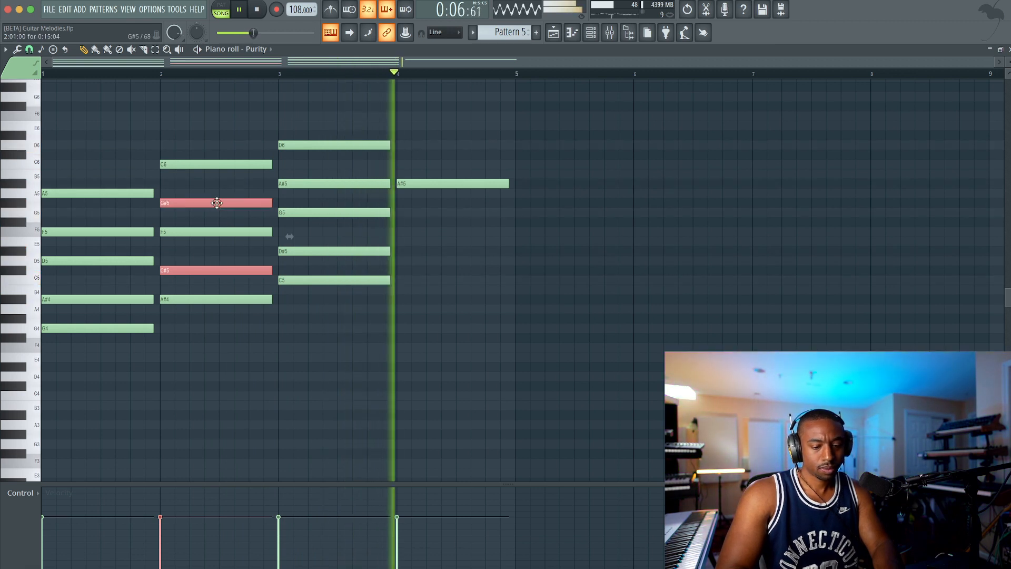
key(shift+Up)
Copy the bar 3 chord to bar 4, transposed down to G#4, B4, D#5 and F#5 under A#5, and delete the duplicate A#5
drag(339, 149, 326, 297)
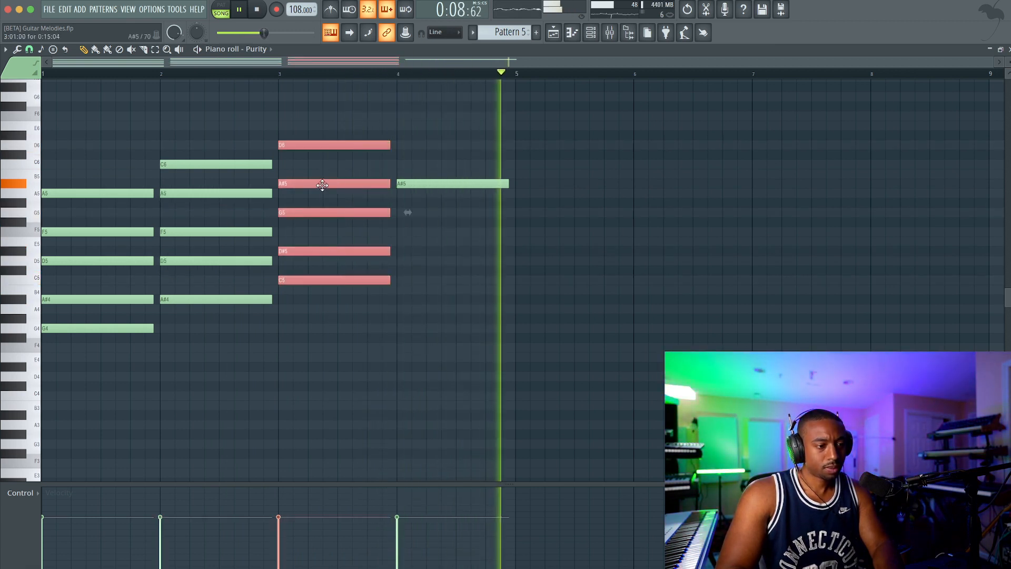
drag(321, 185, 443, 218)
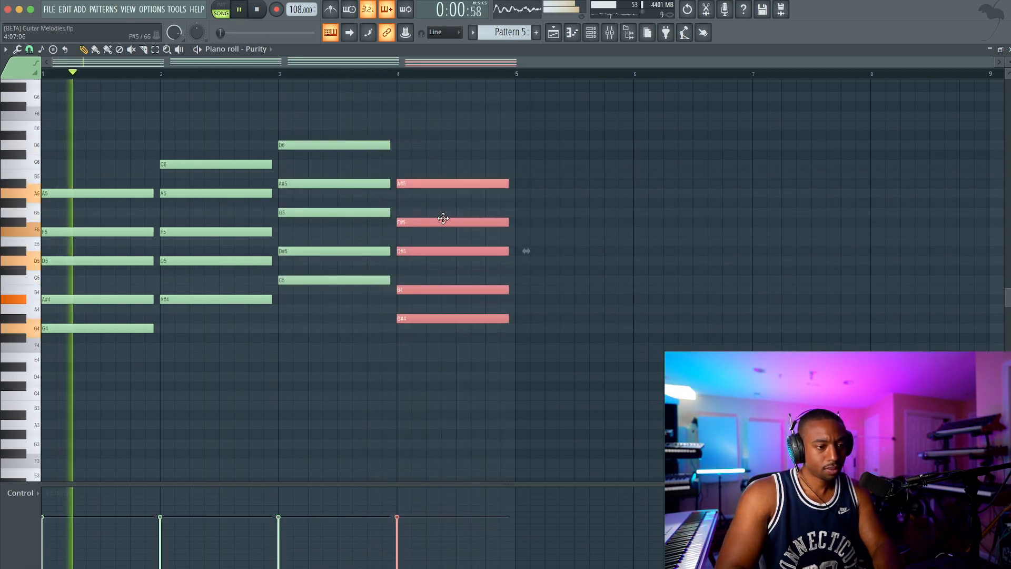
right_click(440, 184)
key(space)
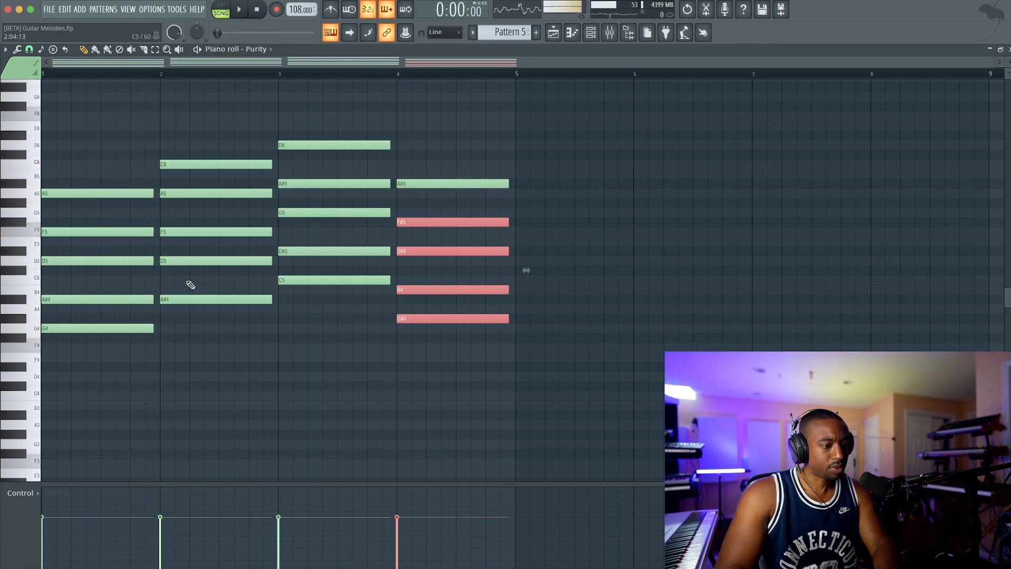
Add a C5 note to the bar 2 chord and delete its D5 note while listening
click(162, 279)
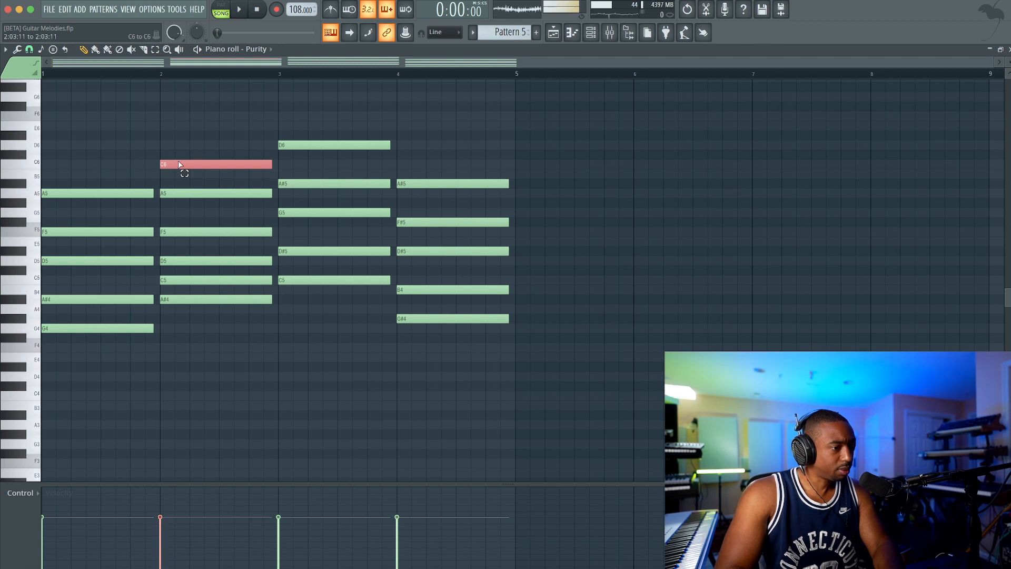
key(space)
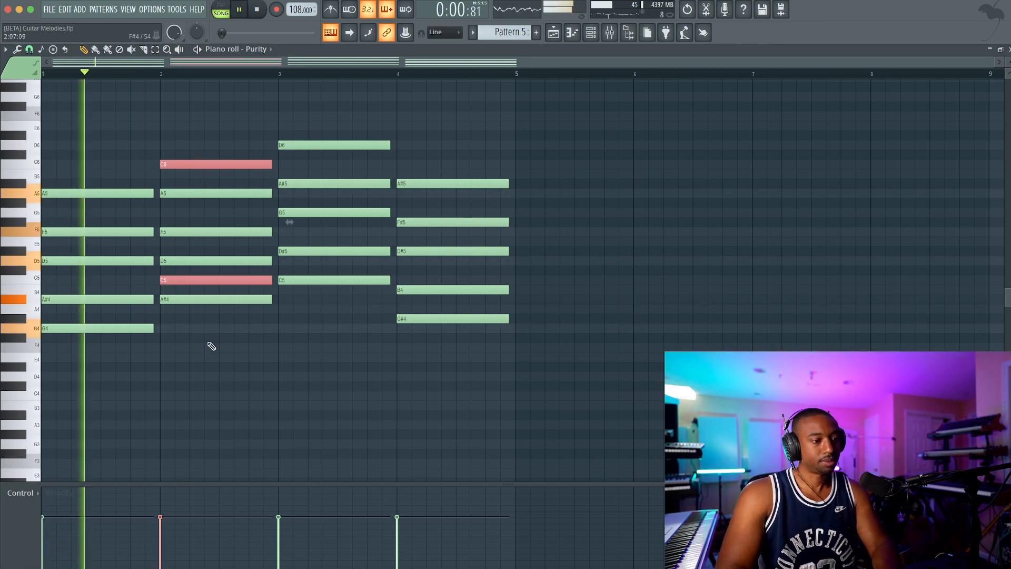
right_click(221, 262)
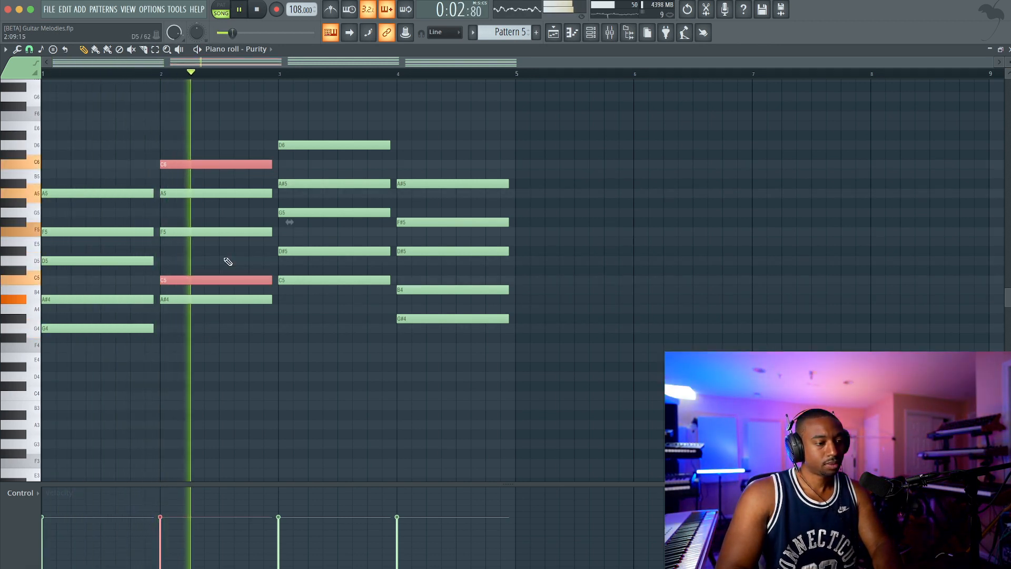
key(ctrl+d)
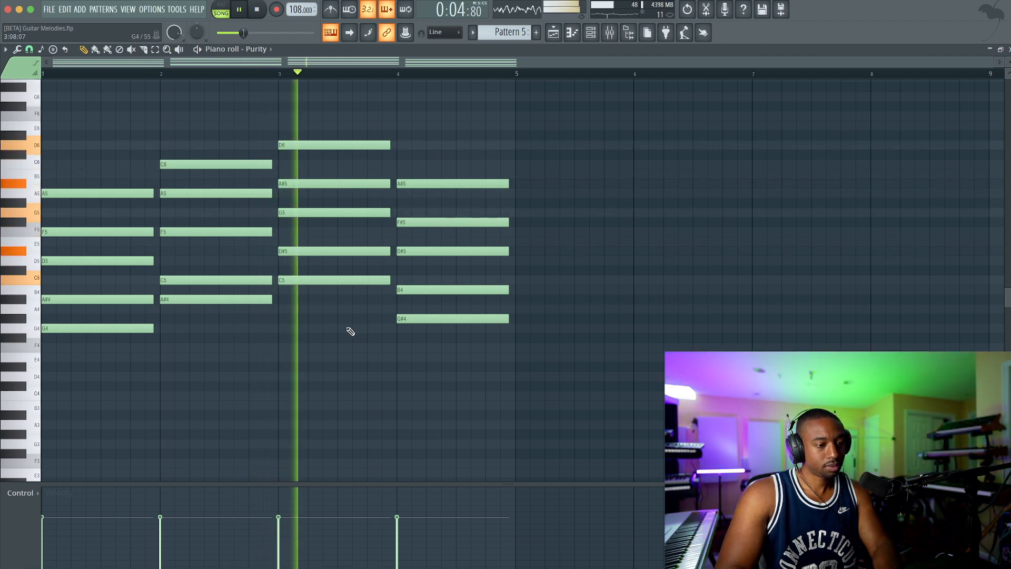
Select the bar 4 chord and listen to it against the other channels
click(592, 34)
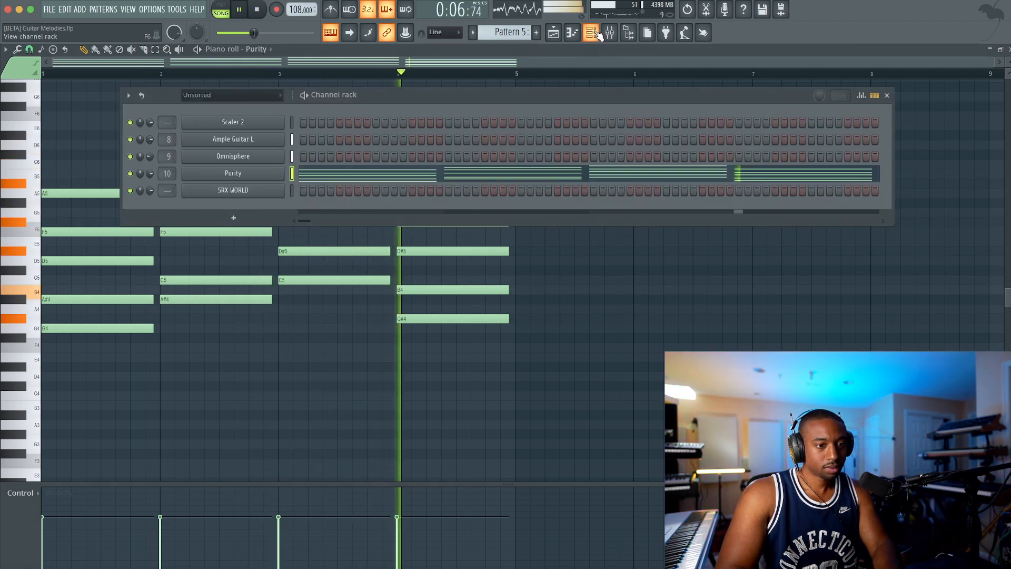
key(space)
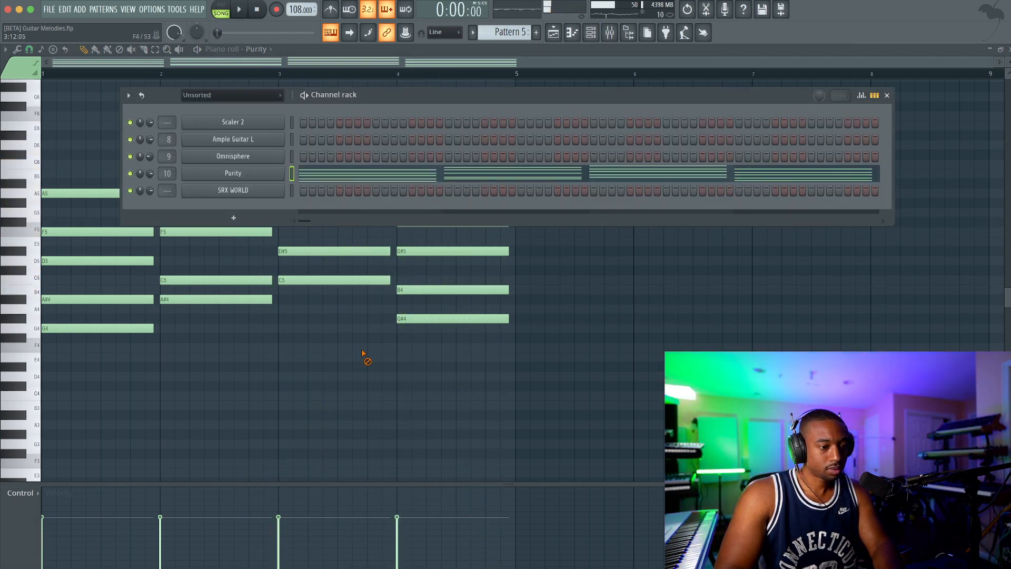
key(F6)
drag(516, 329, 401, 96)
key(space)
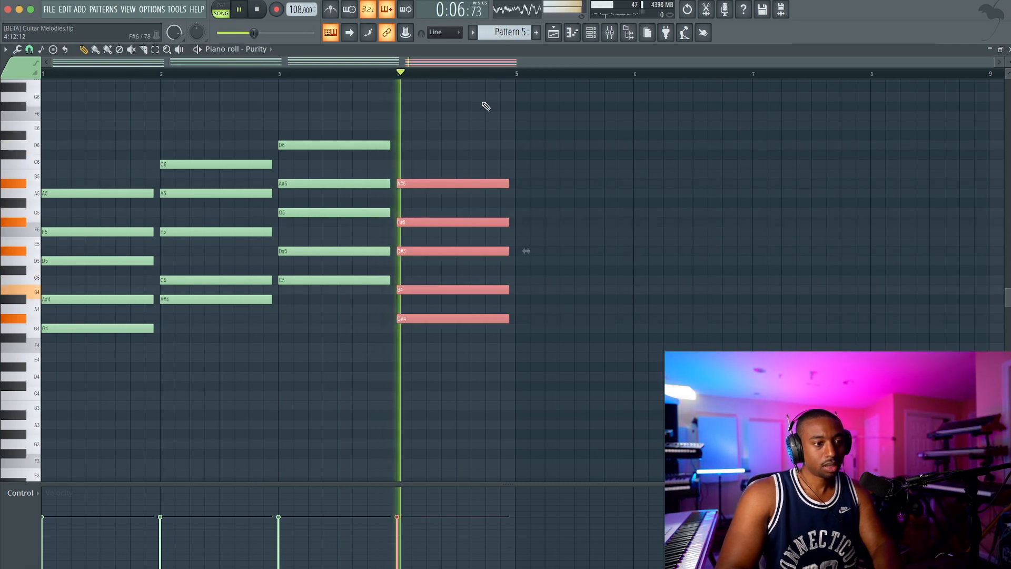
Raise the A5 notes in bar 2 of Pattern 3's Ample Guitar L part to A#5 and listen
key(F5)
key(space)
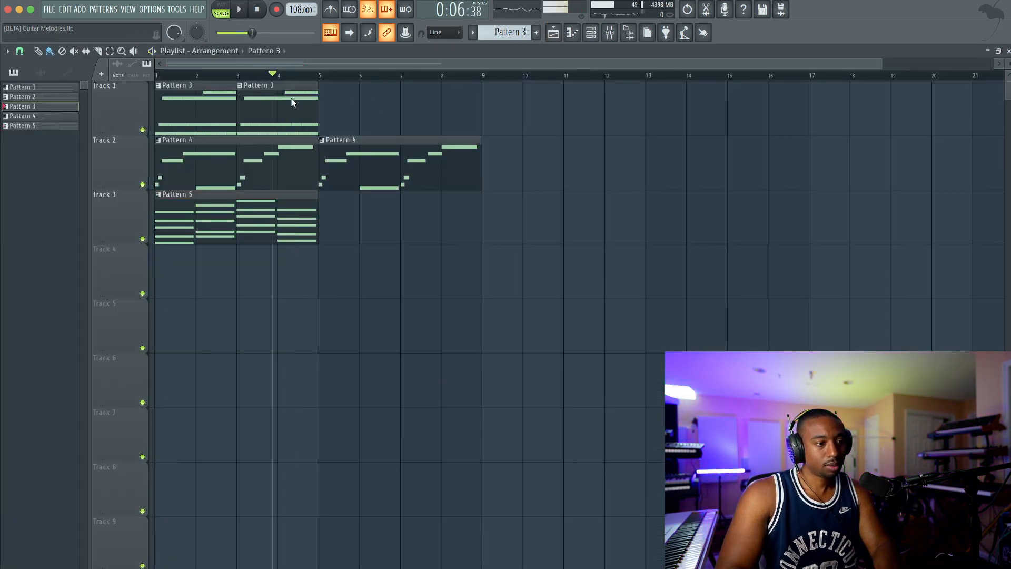
key(F7)
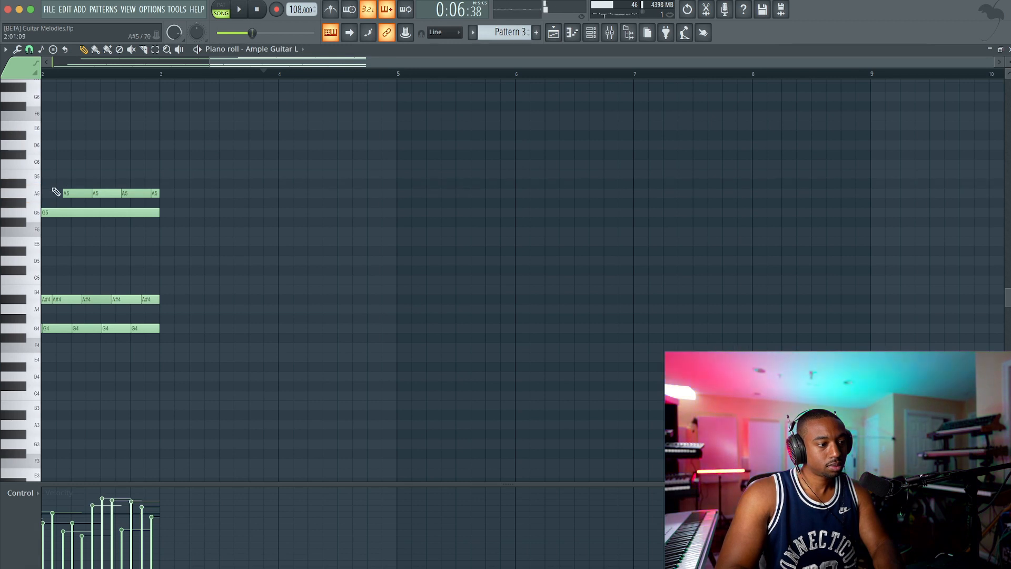
drag(54, 190, 138, 195)
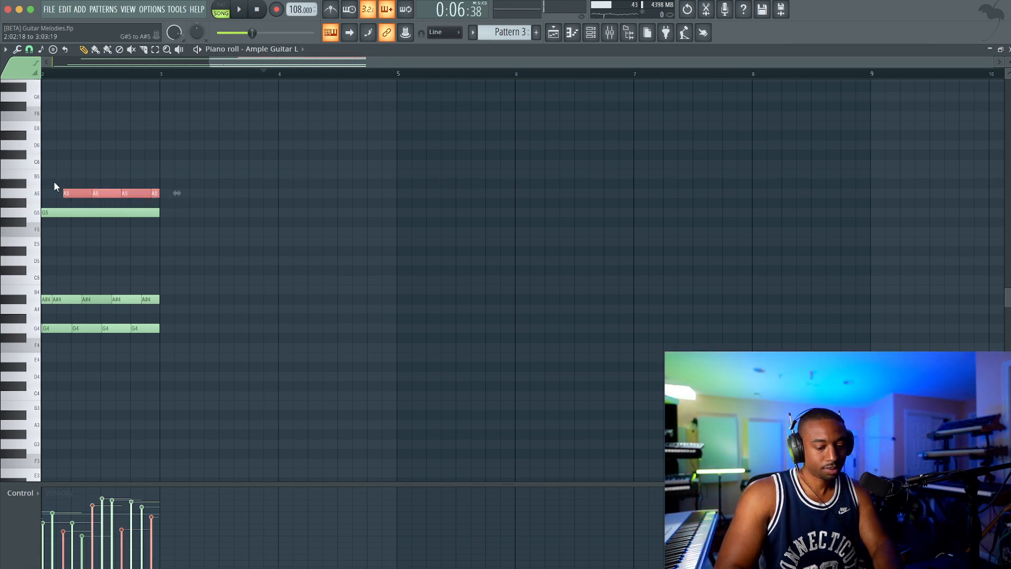
key(shift+Up)
key(space)
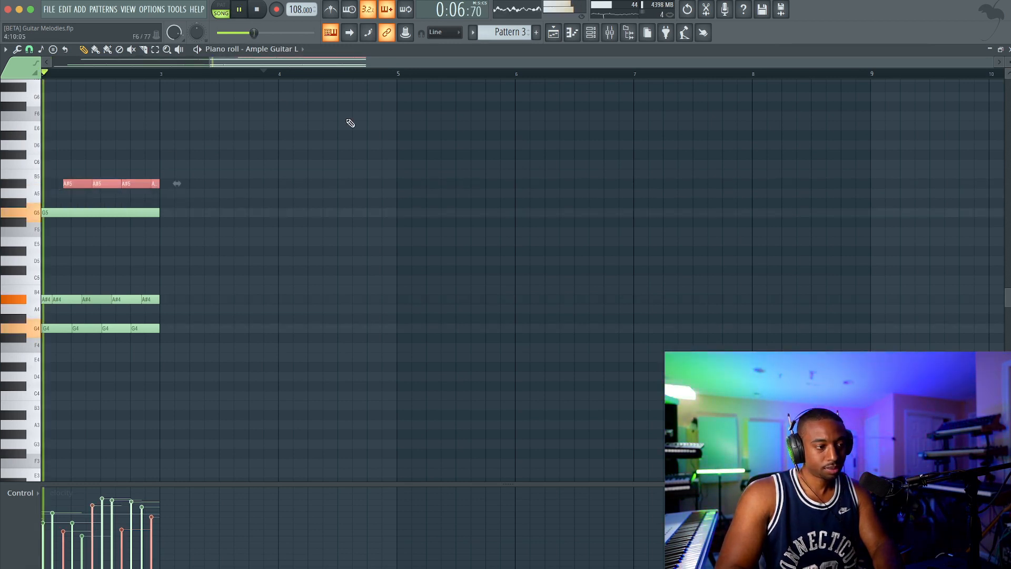
Delete the second Pattern 4 clip at bar 5 on Track 2 and play the arrangement from the start
click(562, 35)
key(space)
key(space)
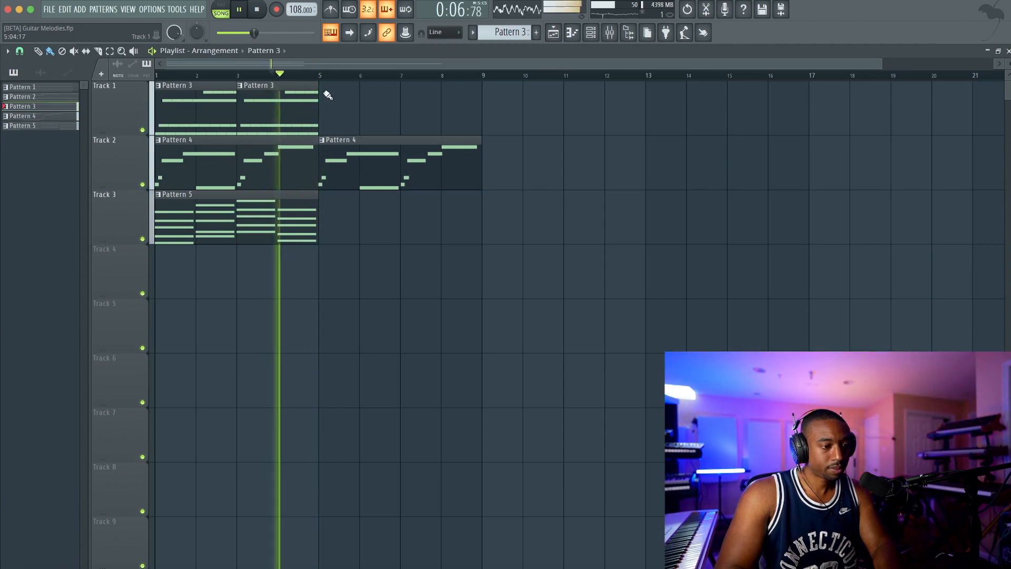
click(256, 10)
click(257, 9)
key(space)
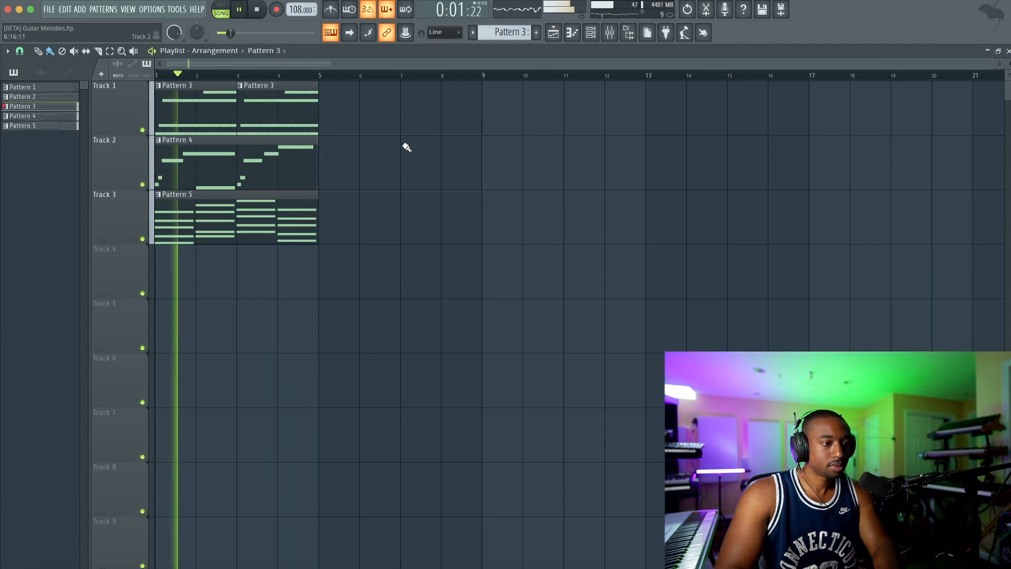
Load the Tine EP 4 preset from Purity's Piano category and play the arrangement with it
key(F6)
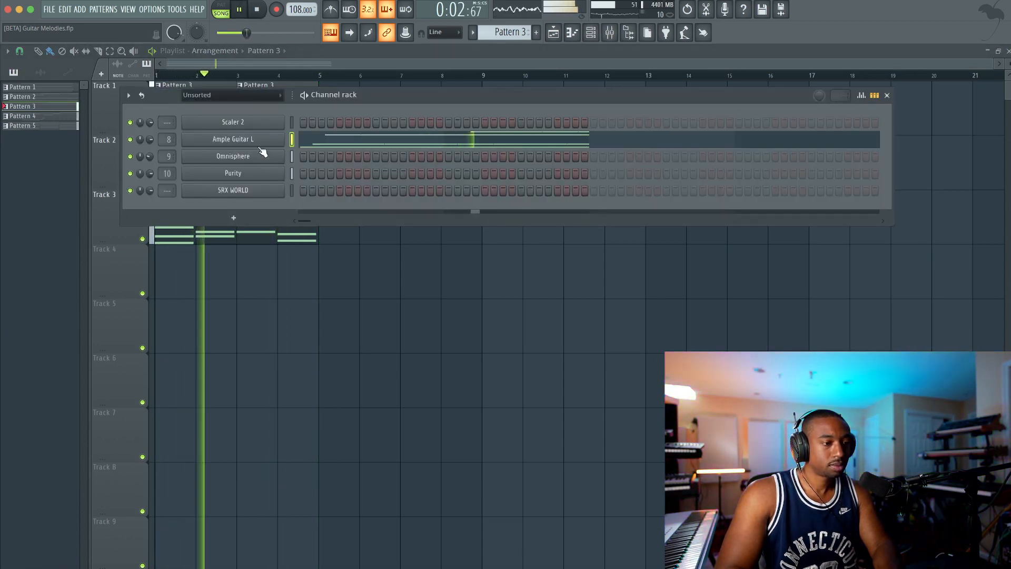
click(247, 173)
key(space)
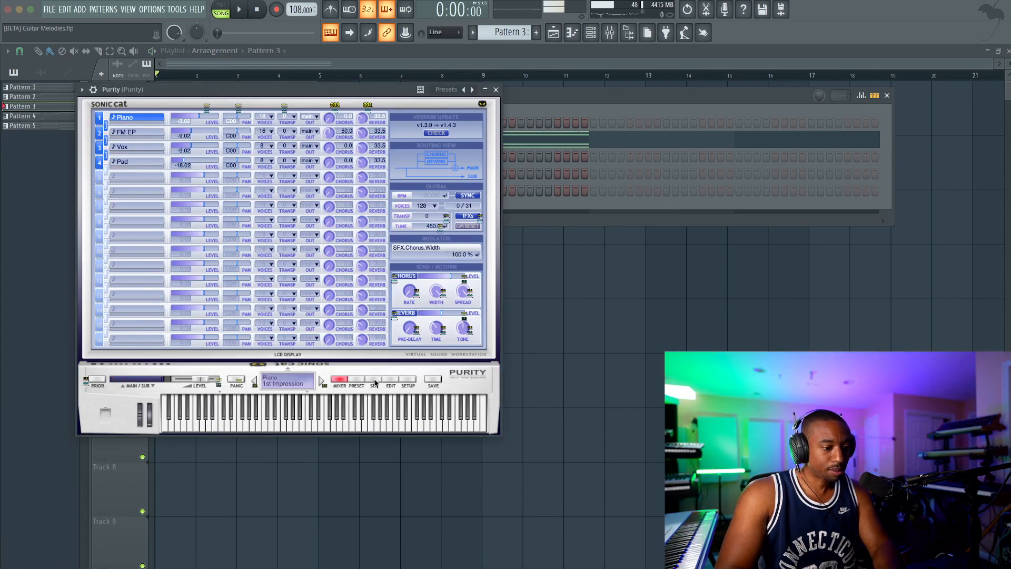
click(356, 381)
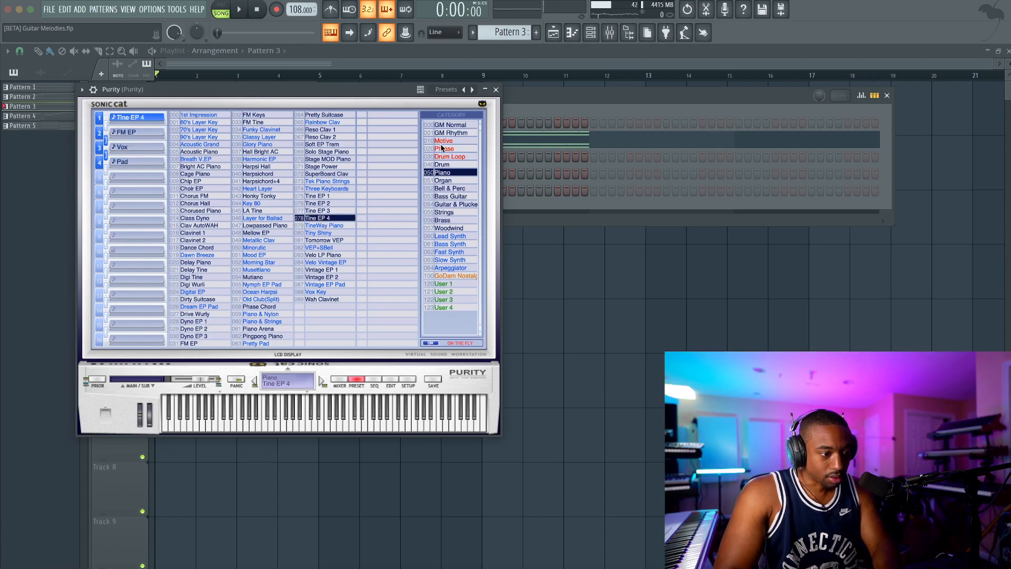
click(496, 90)
key(space)
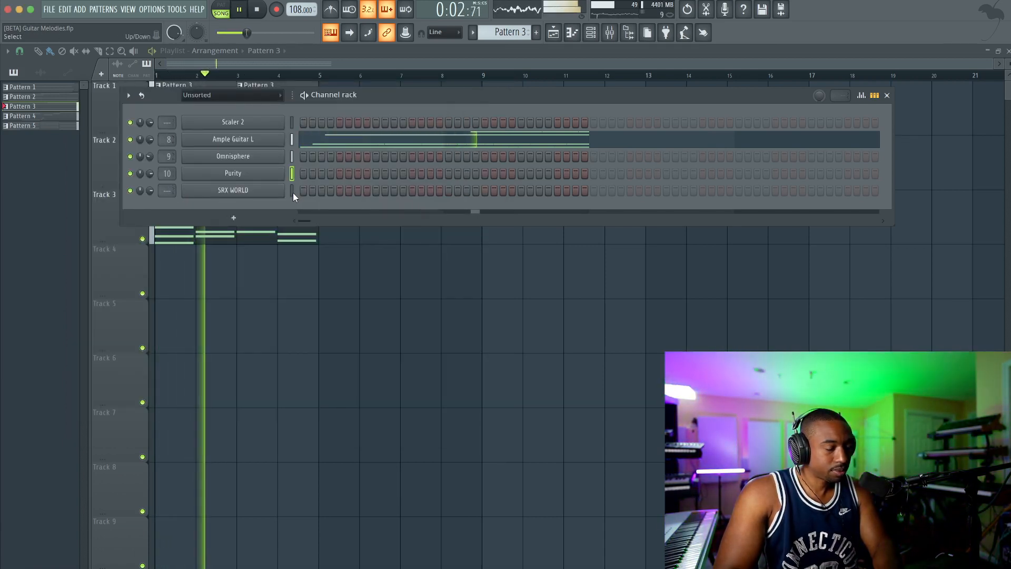
Set Purity's fine time shift to 0:01 and listen to the arrangement
click(267, 173)
key(space)
click(93, 89)
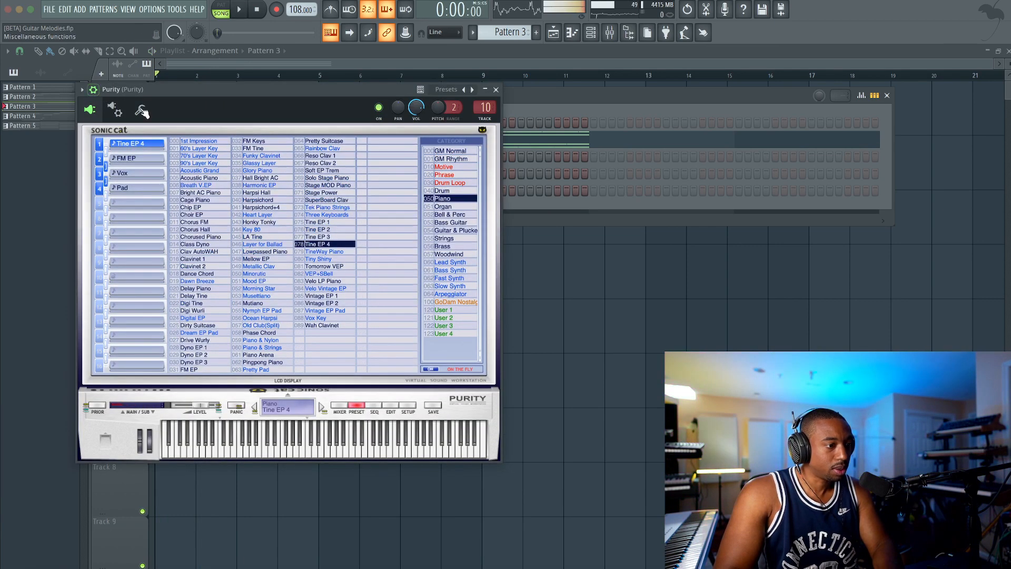
click(140, 110)
drag(293, 153, 294, 132)
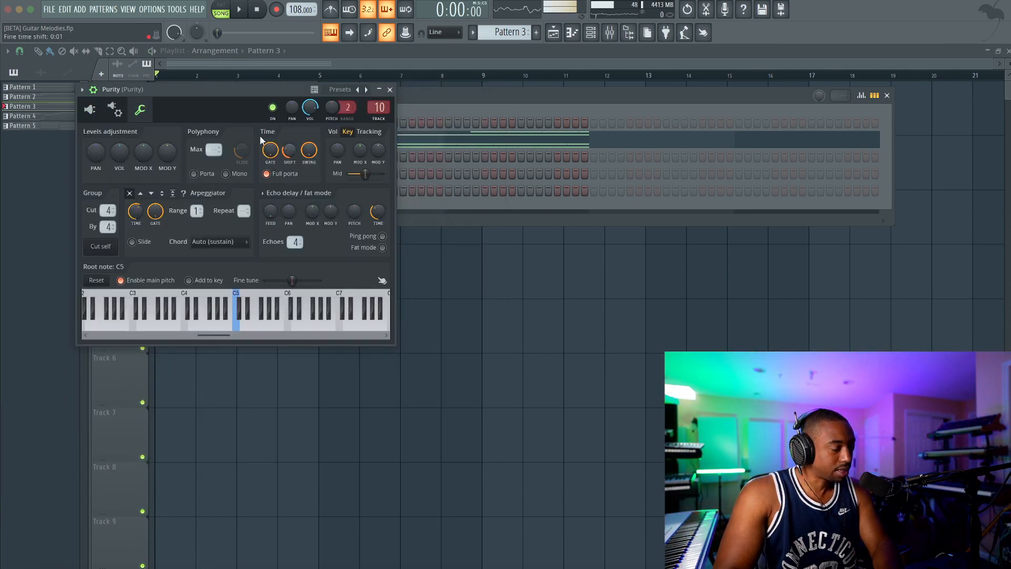
key(space)
click(91, 109)
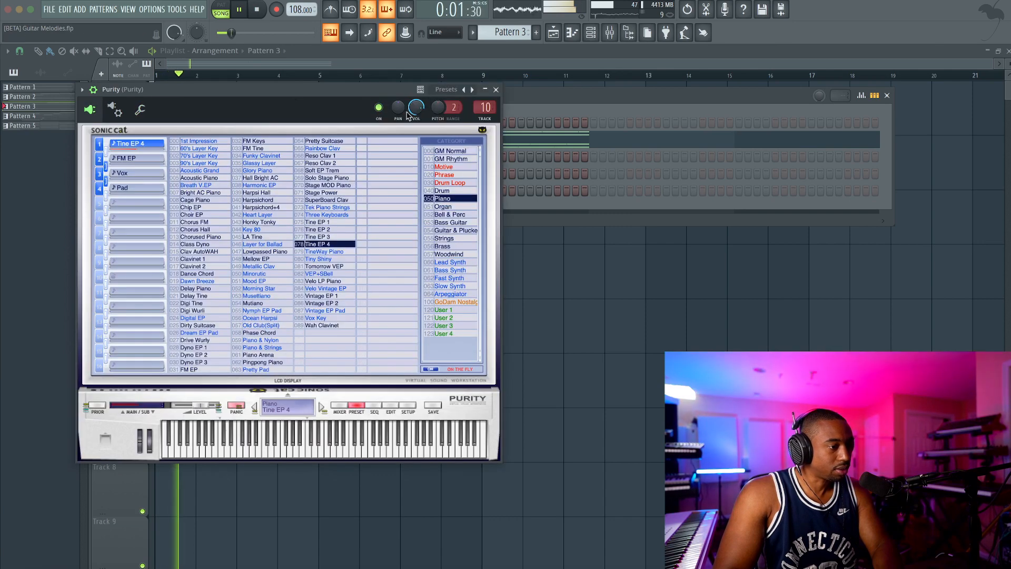
click(499, 89)
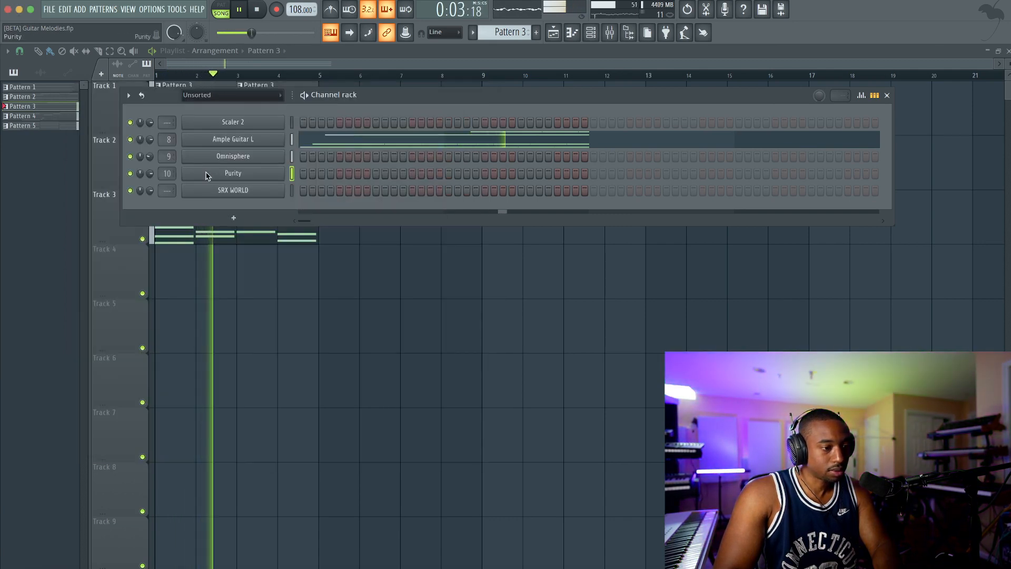
Raise Purity's fine time shift to 0:02 and return to its preset view before closing the plugin
click(227, 173)
click(134, 111)
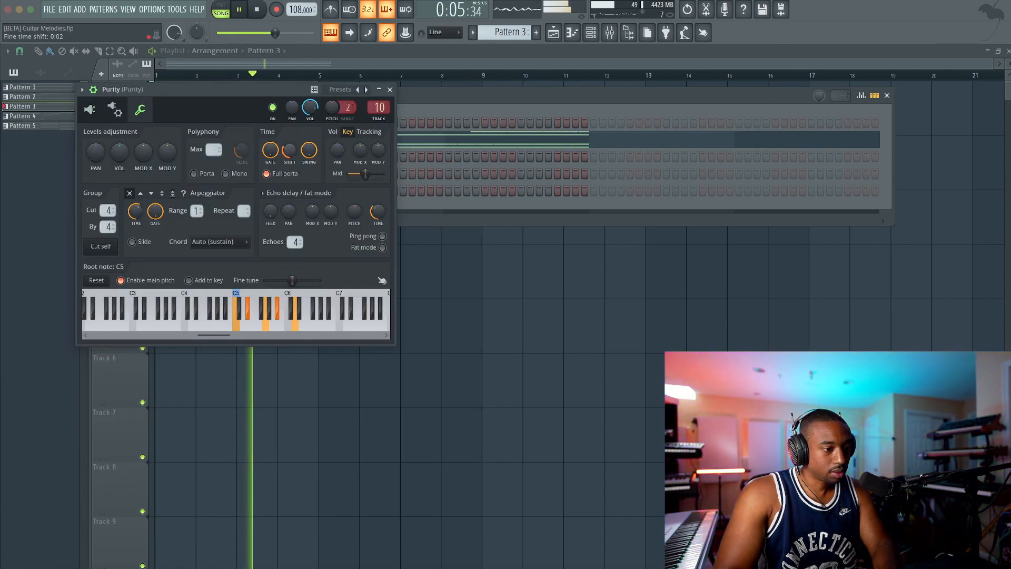
click(90, 109)
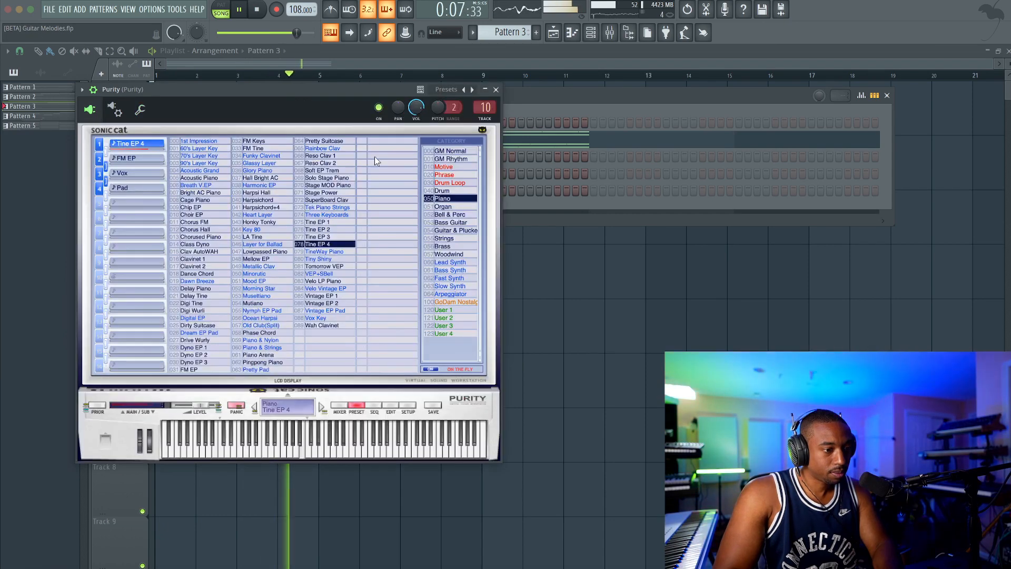
click(496, 90)
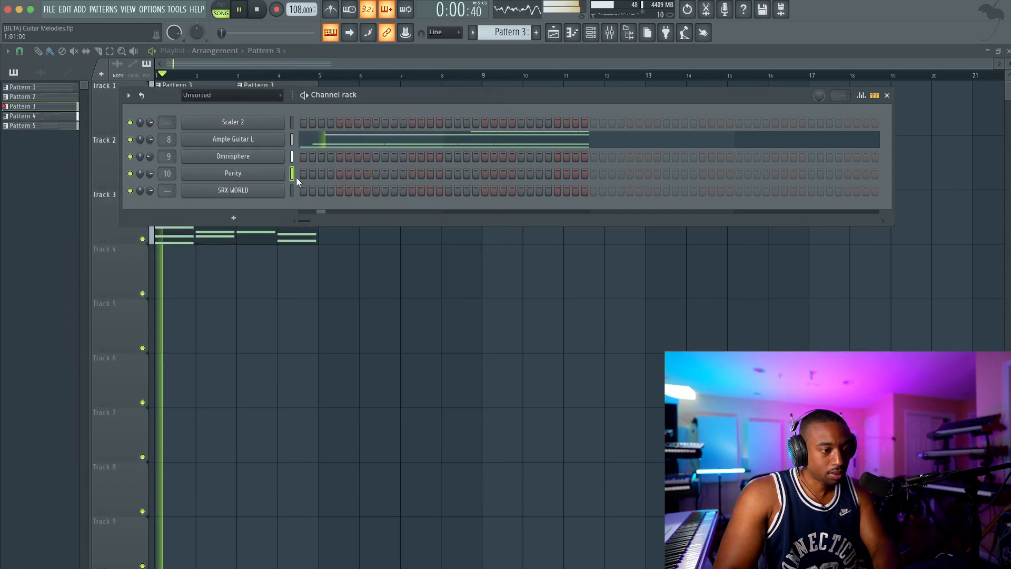
Route SRX WORLD to mixer track 11 and place a new Pattern 6 clip at bar 1 of Track 4
click(290, 190)
key(ctrl+l)
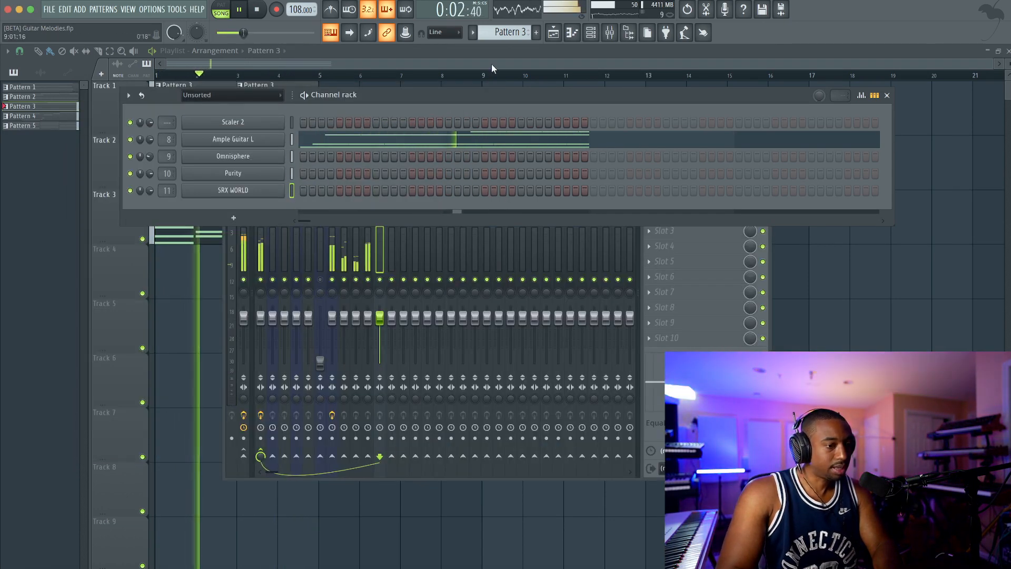
click(517, 33)
click(566, 38)
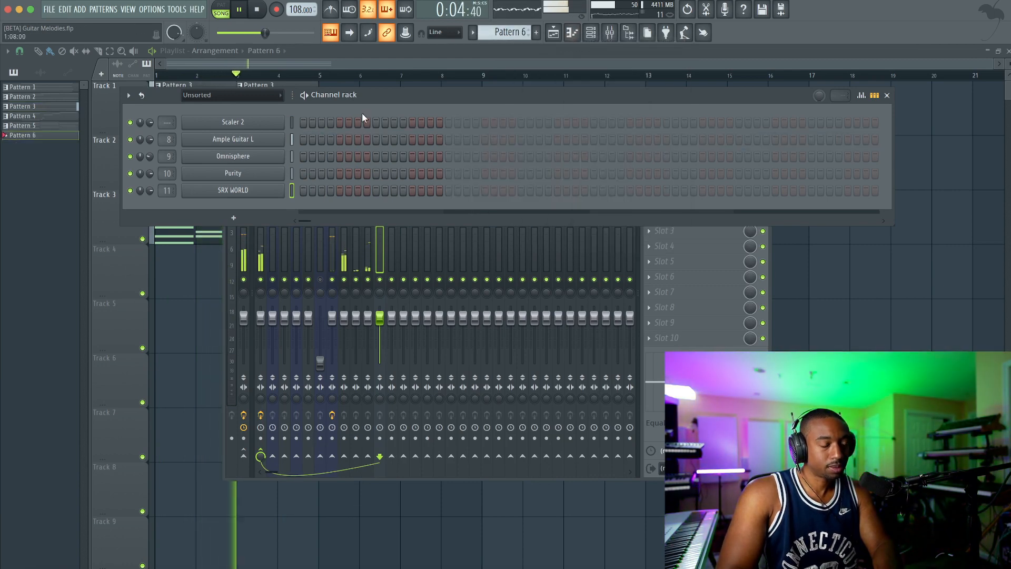
key(F12)
click(176, 255)
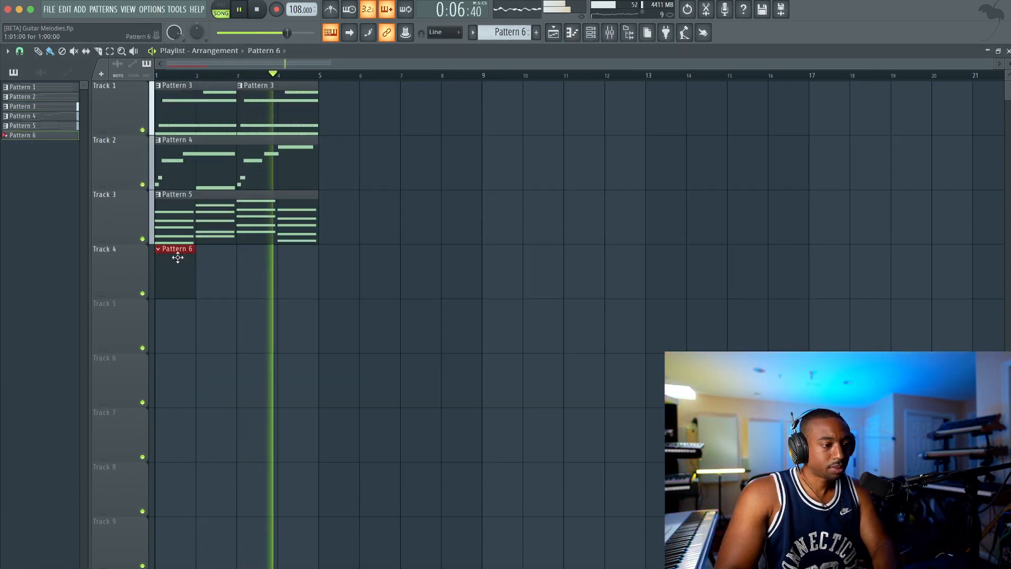
Load SRX WORLD's flute patch The Great W, audition it with the arrangement, and advance to the Yuehchin+ patch
click(591, 33)
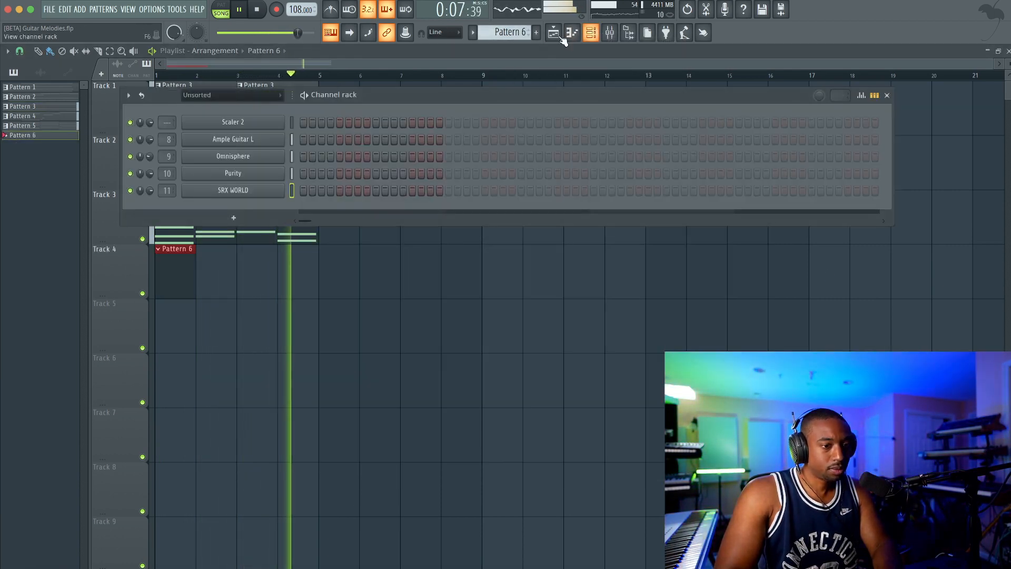
click(234, 192)
click(216, 190)
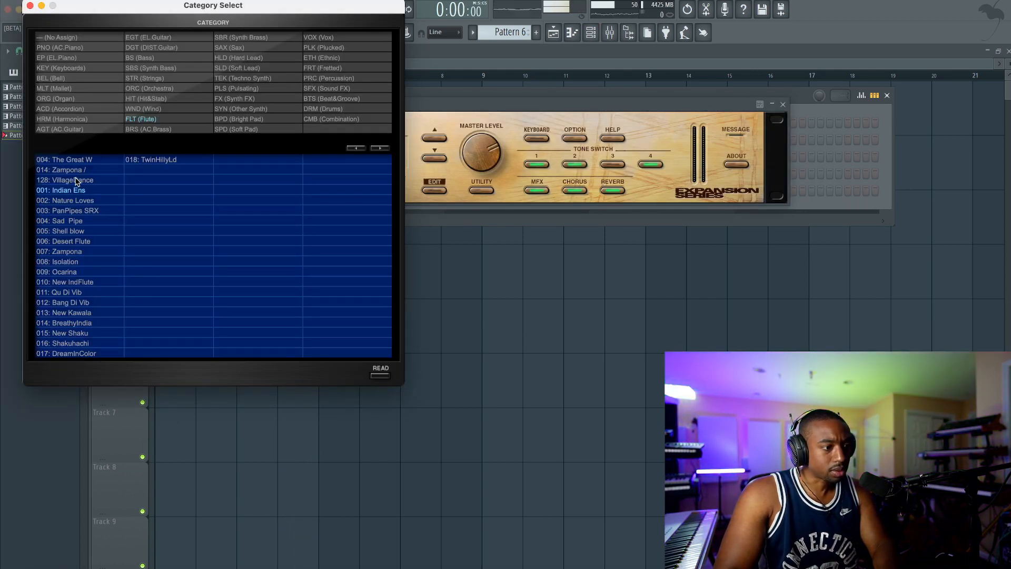
click(379, 367)
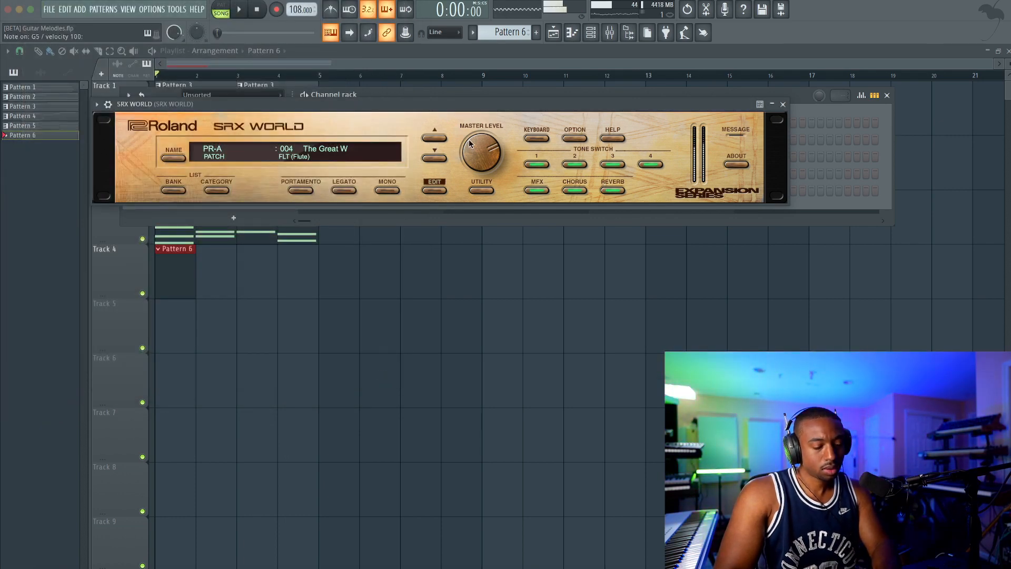
key(space)
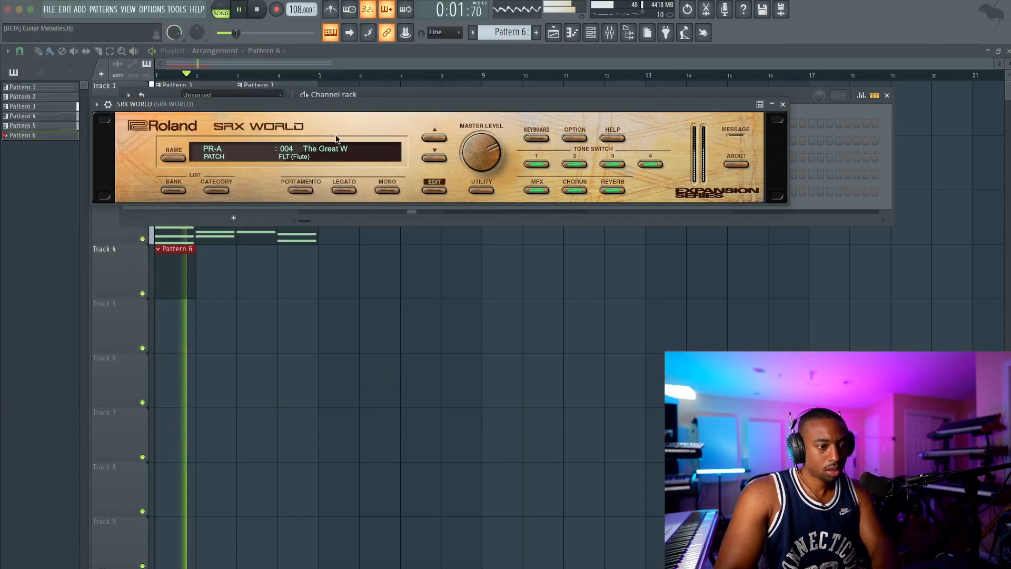
click(434, 158)
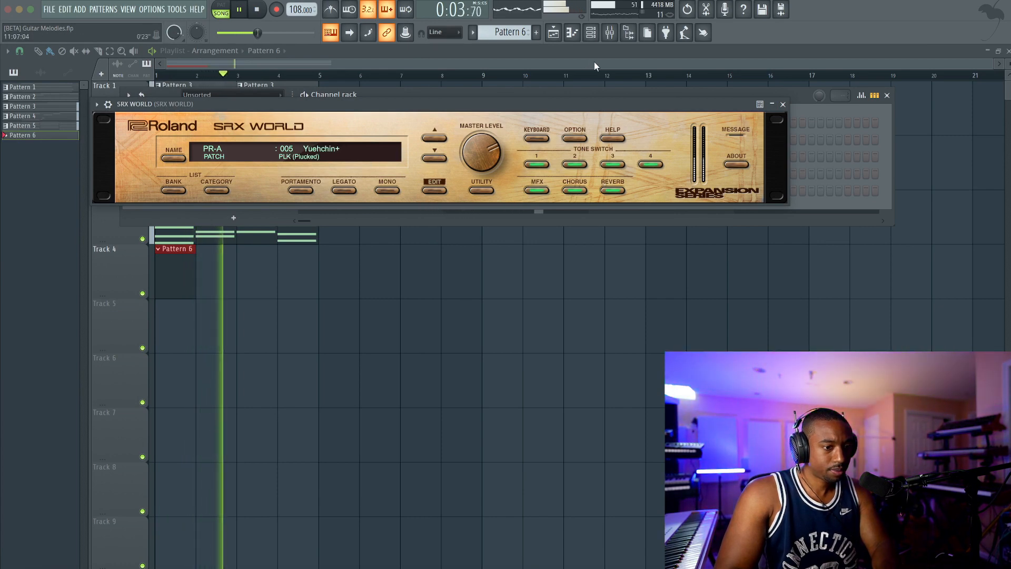
click(610, 32)
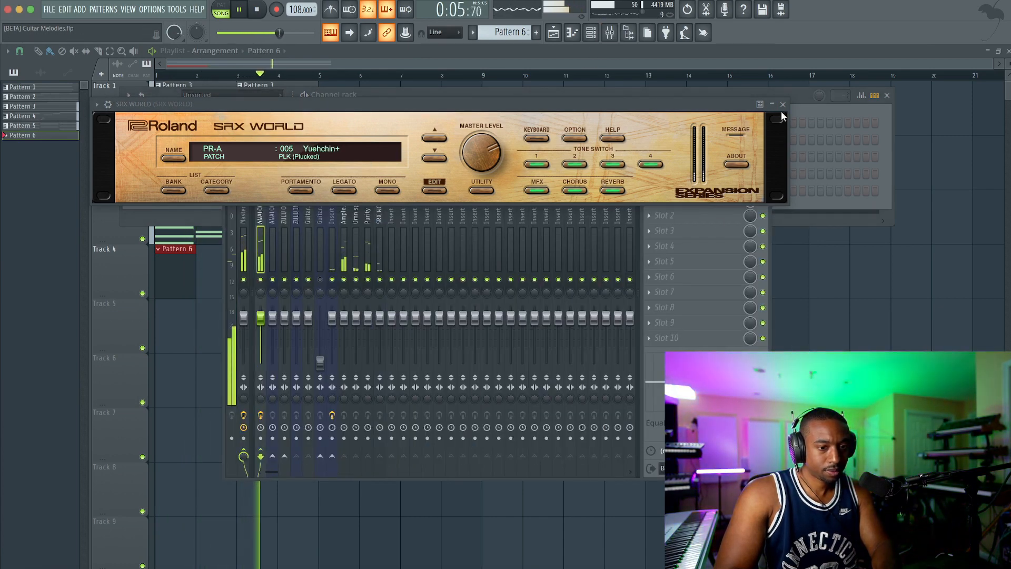
click(783, 104)
click(762, 165)
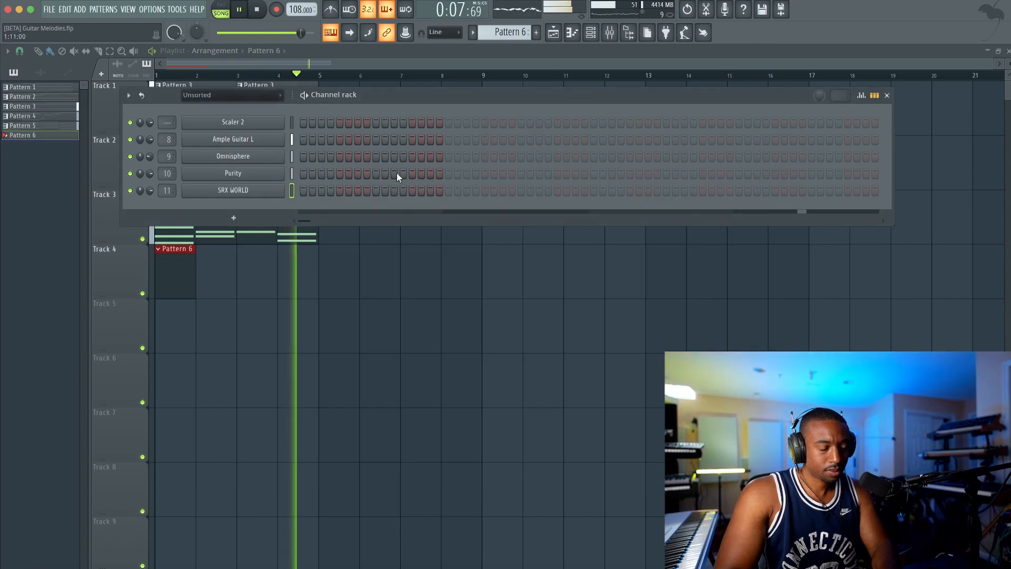
key(space)
click(265, 191)
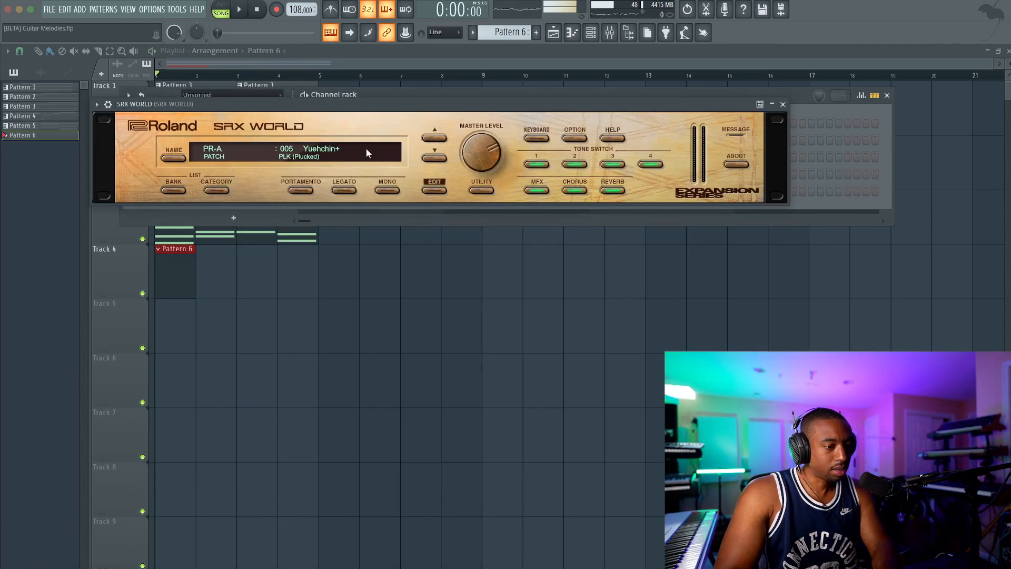
Examine the SRX WORLD patch editor's pages for tuning controls while listening, ending on the Common page
click(435, 191)
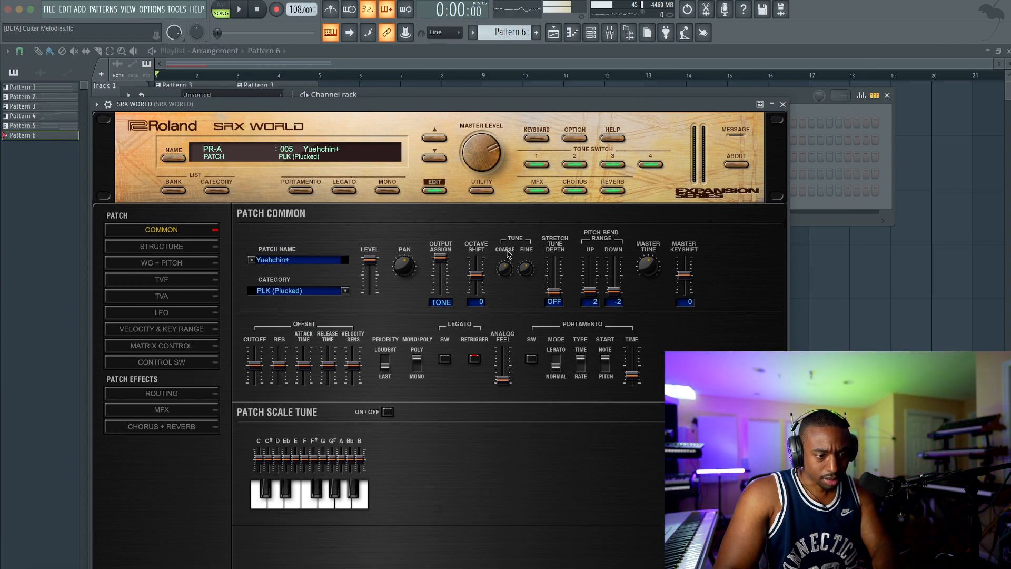
drag(460, 104, 418, 54)
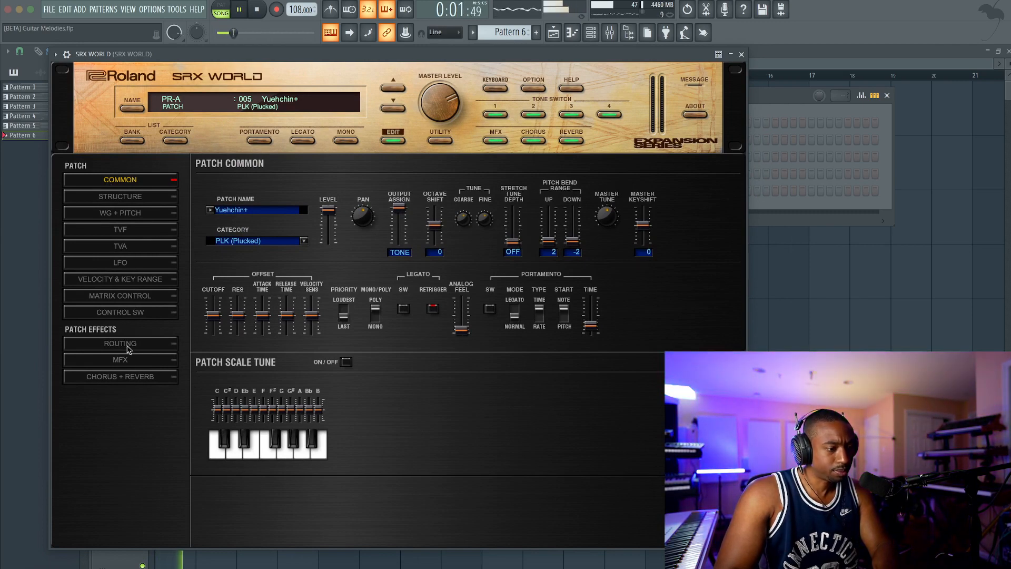
click(127, 342)
click(128, 311)
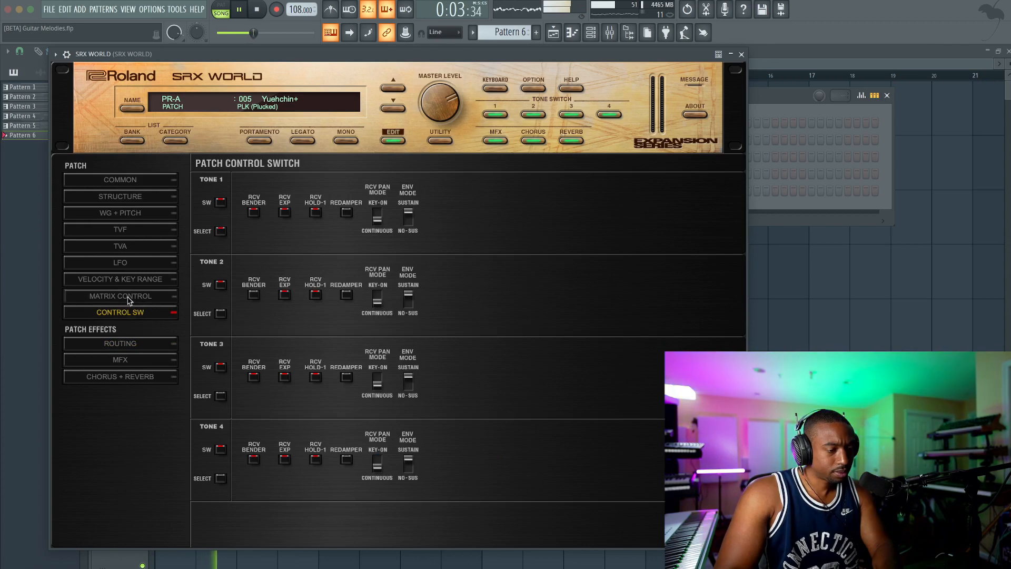
click(128, 297)
click(131, 279)
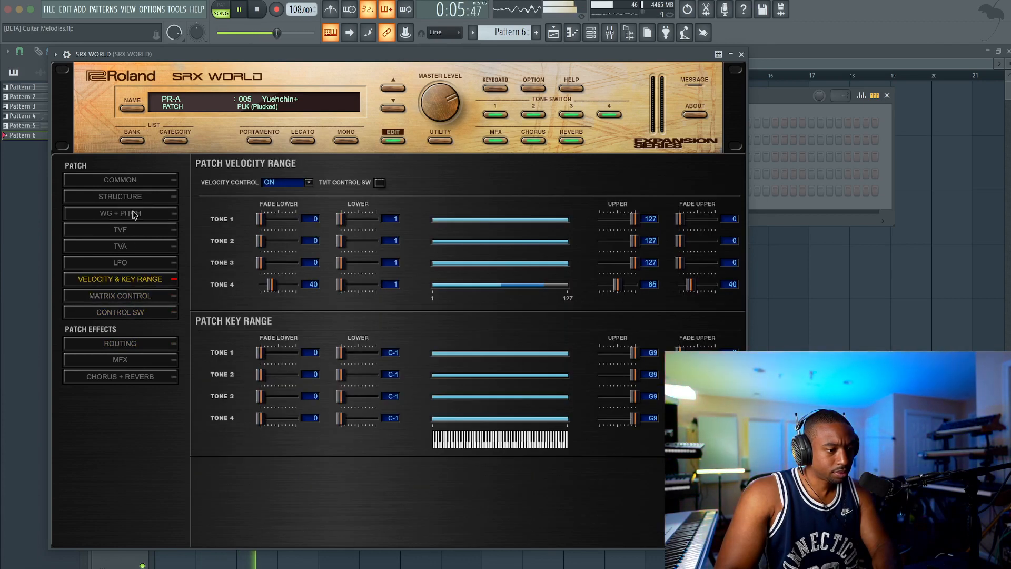
click(134, 213)
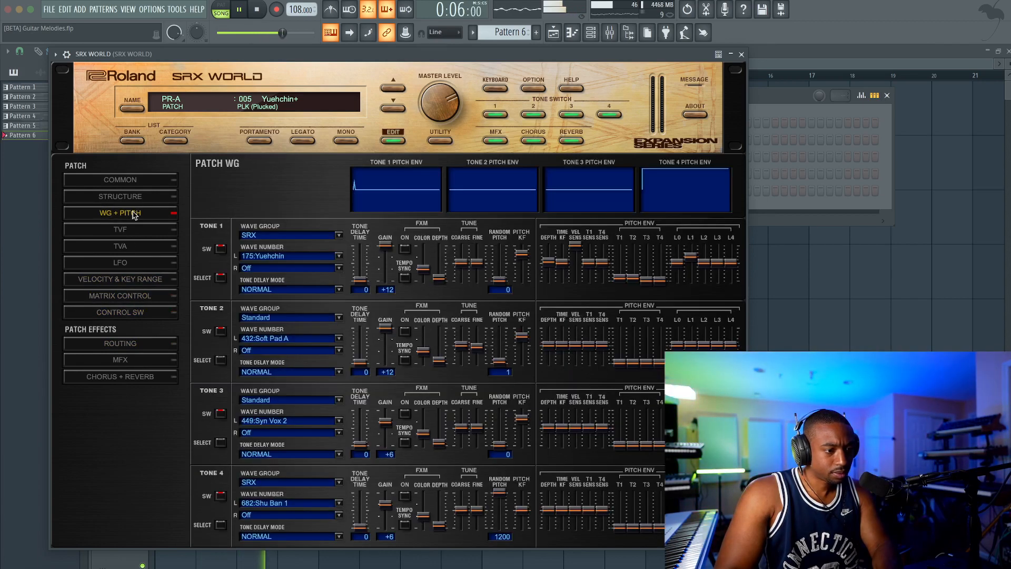
click(139, 180)
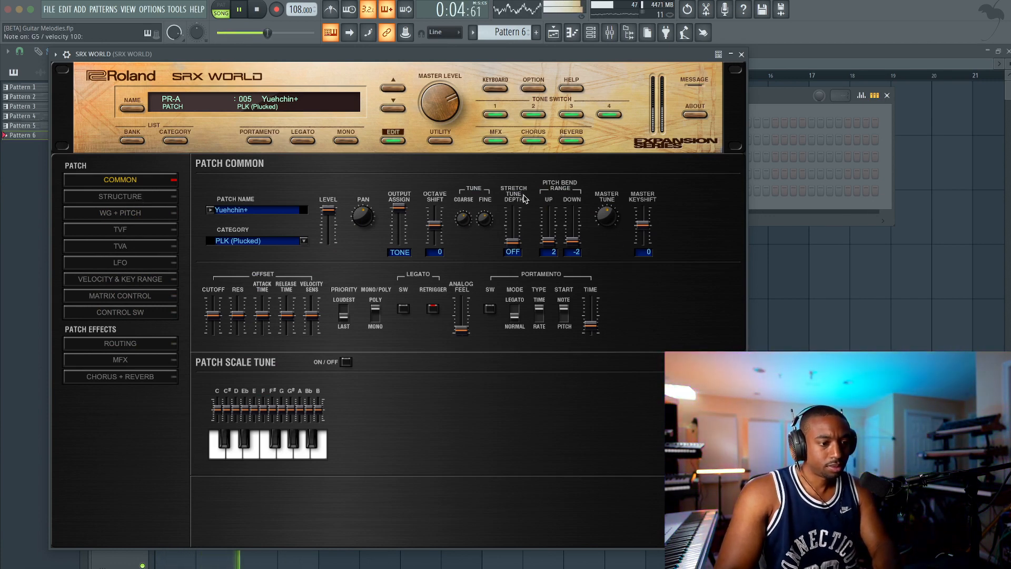
key(space)
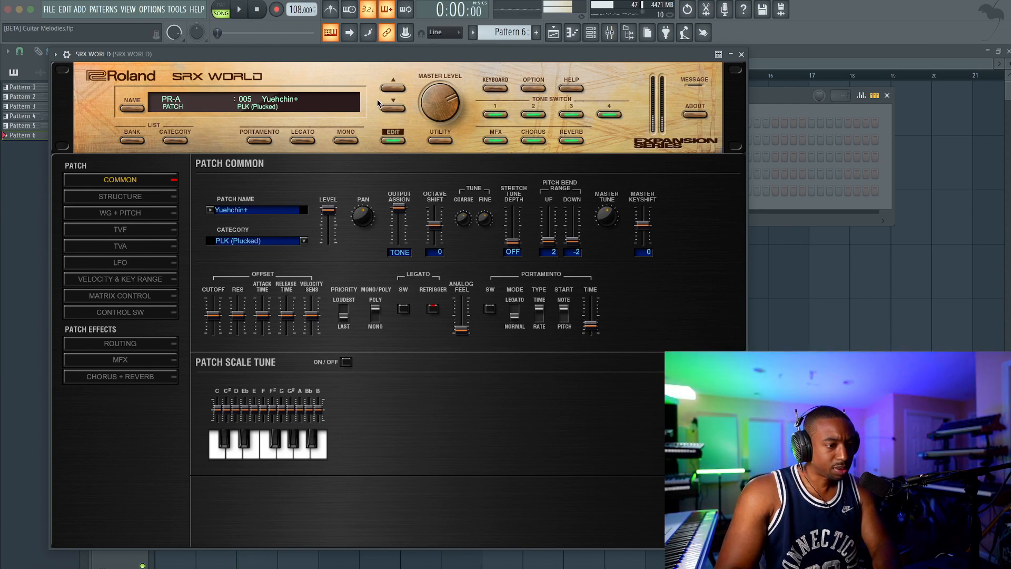
Browse the SRX WORLD patches and load VillageDance from the FLT (Flute) category
click(393, 109)
click(232, 101)
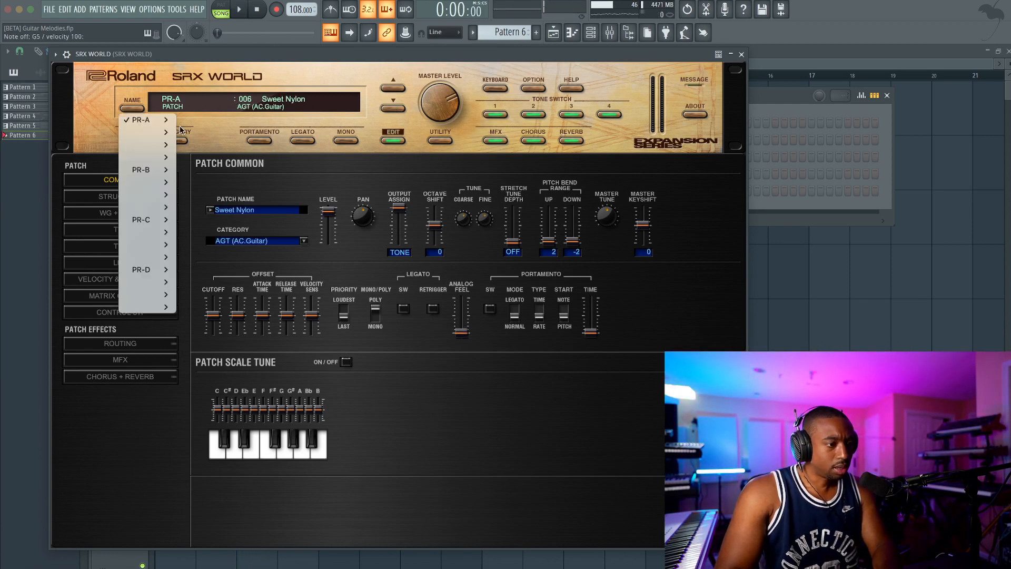
mouse_move(164, 131)
click(224, 130)
click(174, 140)
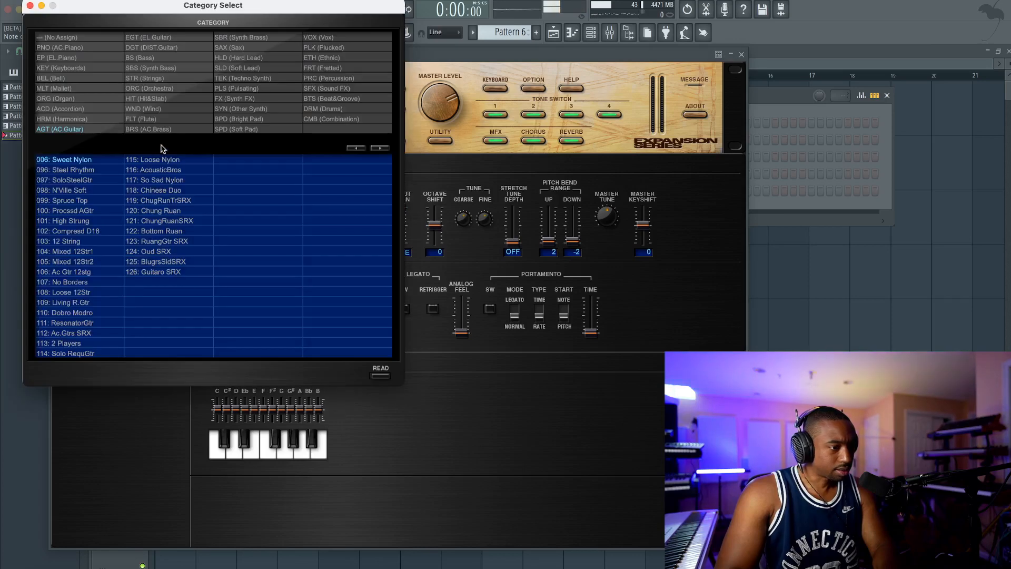
click(152, 120)
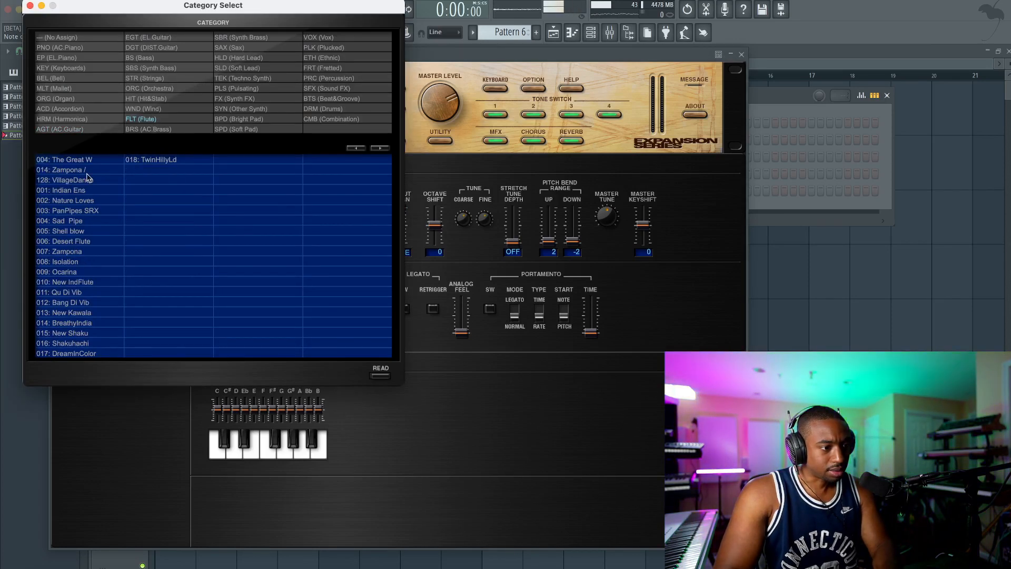
click(386, 377)
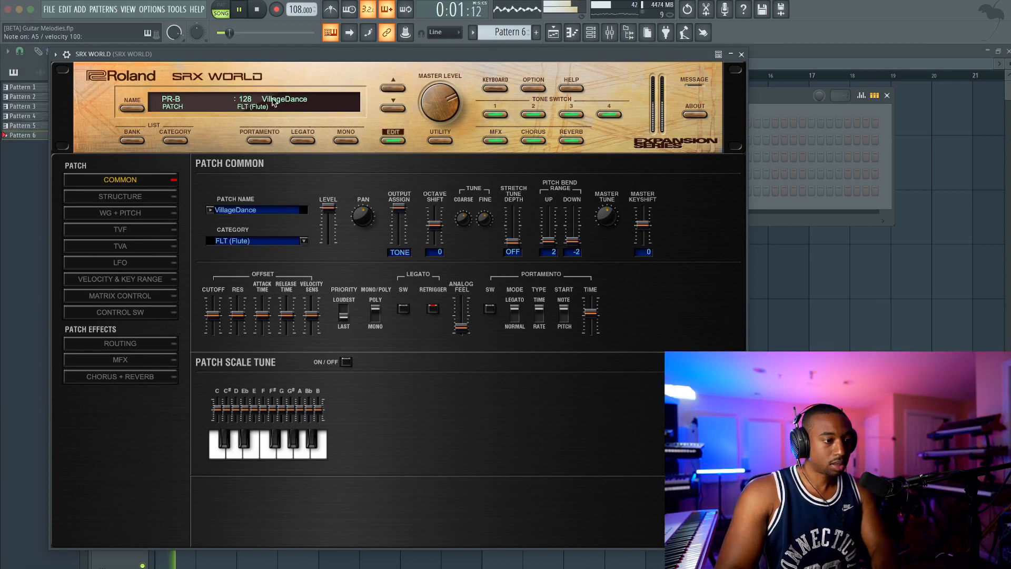
Load the Nature Loves patch from SRX WORLD's FLT (Flute) category and audition it with the arrangement
click(257, 112)
click(180, 141)
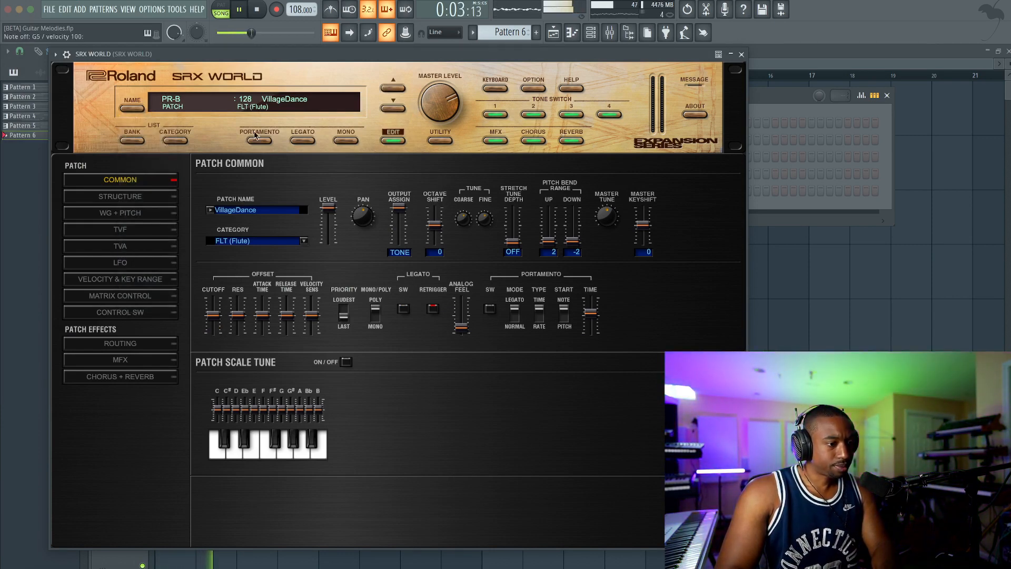
click(180, 140)
click(87, 201)
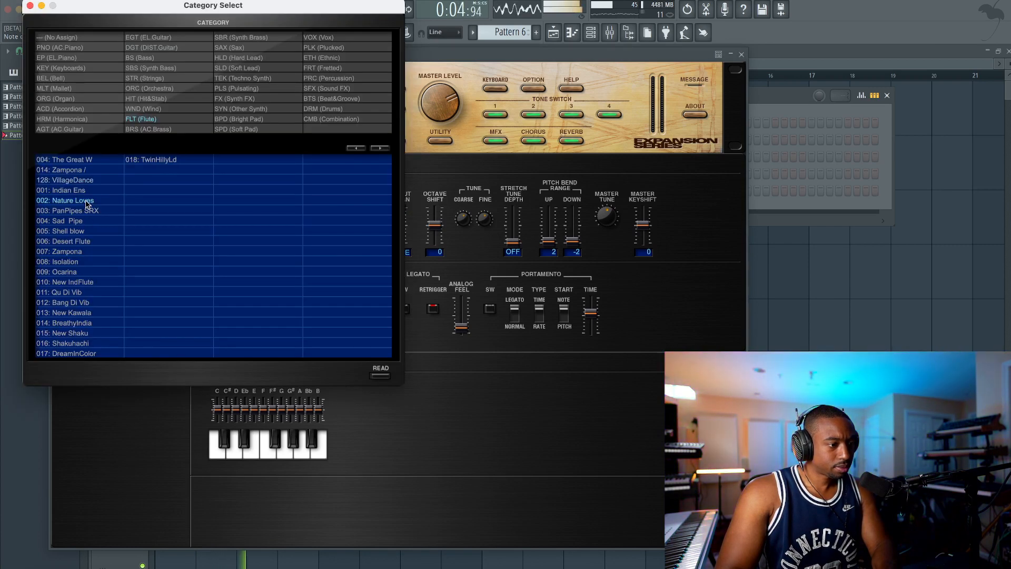
click(386, 378)
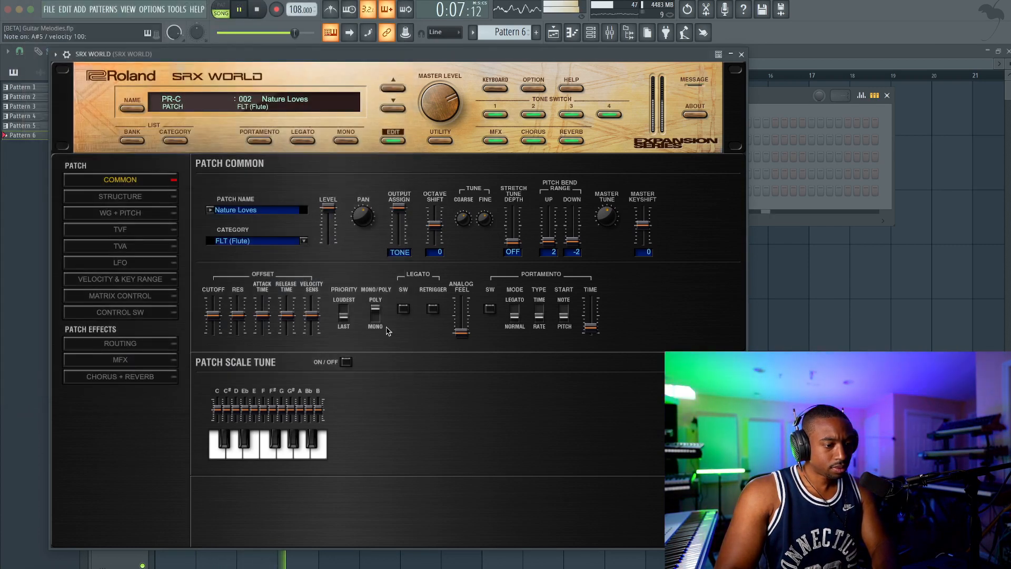
key(space)
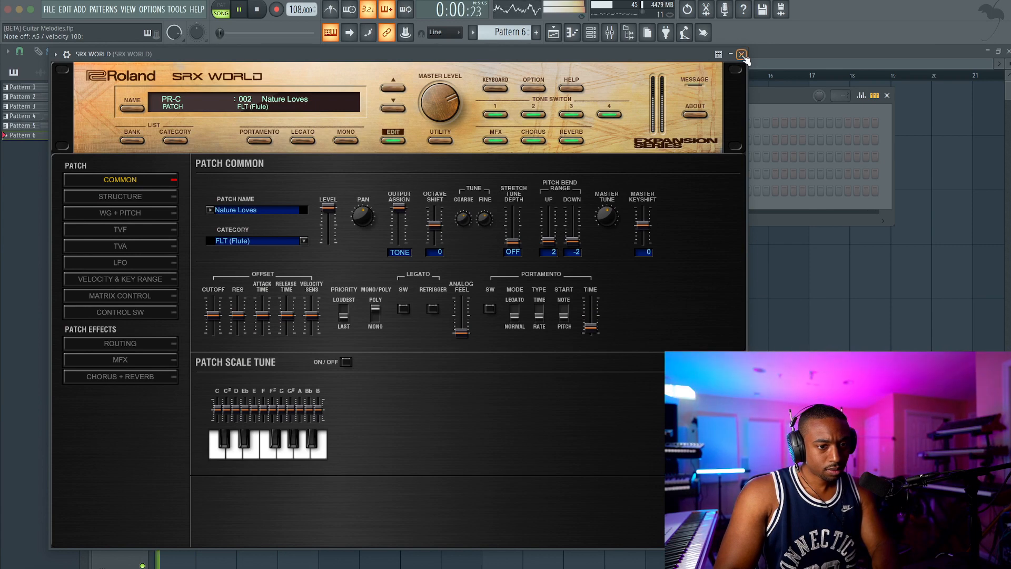
Open SRX WORLD's piano roll for Pattern 6 and place a G5 note starting at bar 1
click(742, 54)
right_click(289, 188)
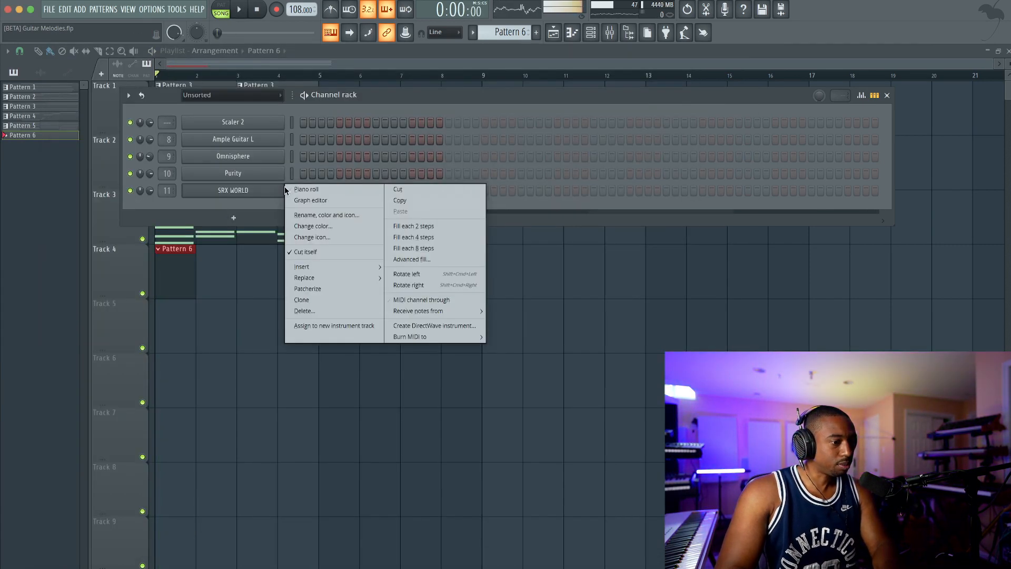
click(294, 191)
drag(44, 213, 16, 214)
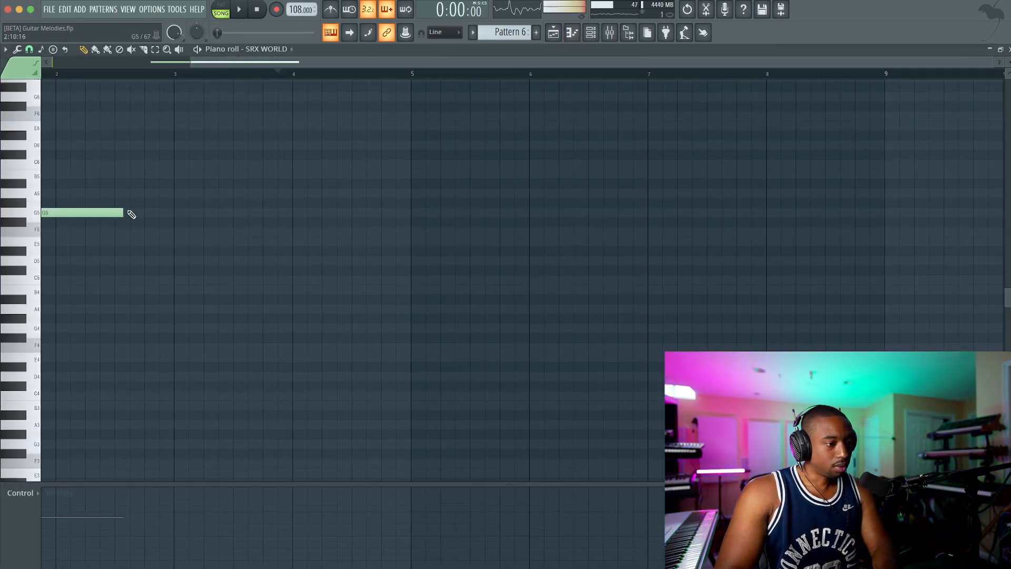
scroll(90, 215, left, 3)
scroll(91, 215, up, 2)
drag(153, 270, 79, 266)
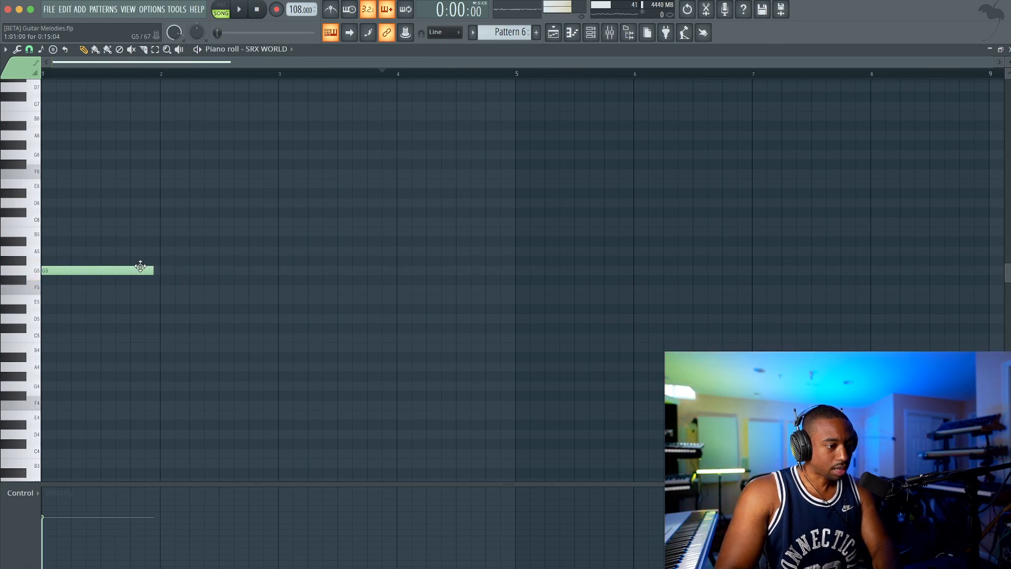
Stretch the G5 note to end just before bar 5 during playback, and return to the Playlist
drag(152, 270, 321, 261)
key(space)
scroll(318, 262, down, 2)
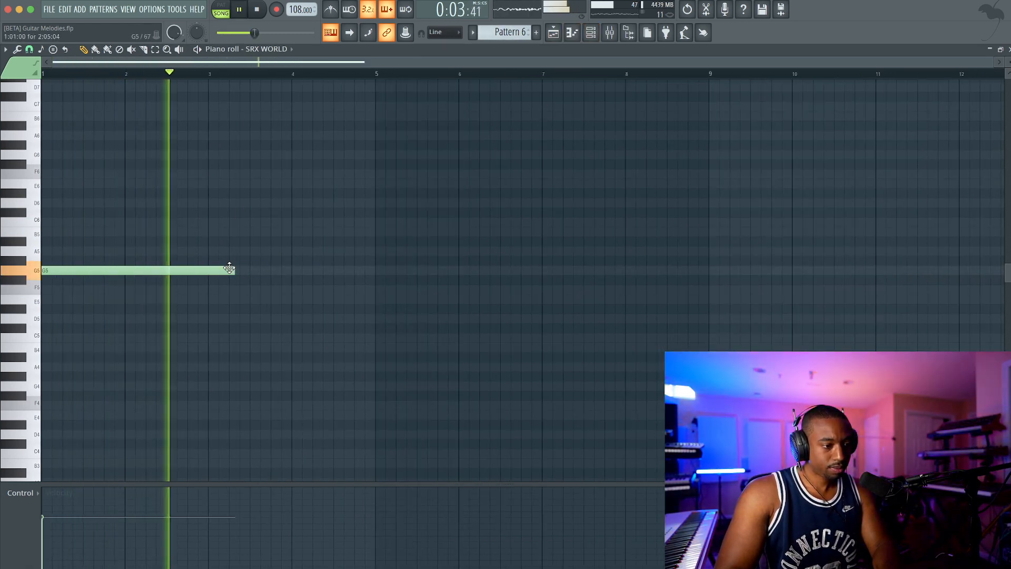
drag(232, 268, 371, 259)
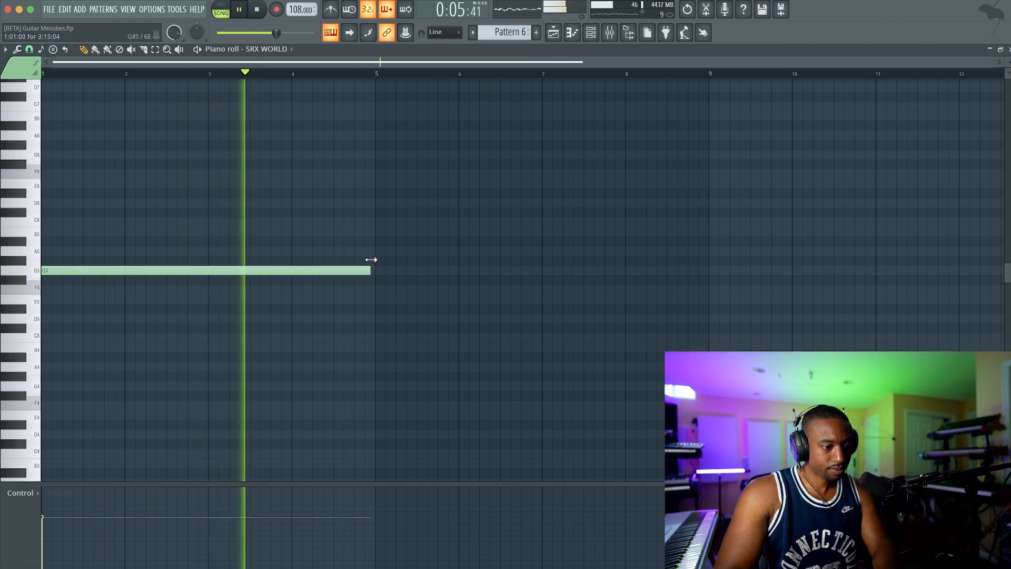
key(F5)
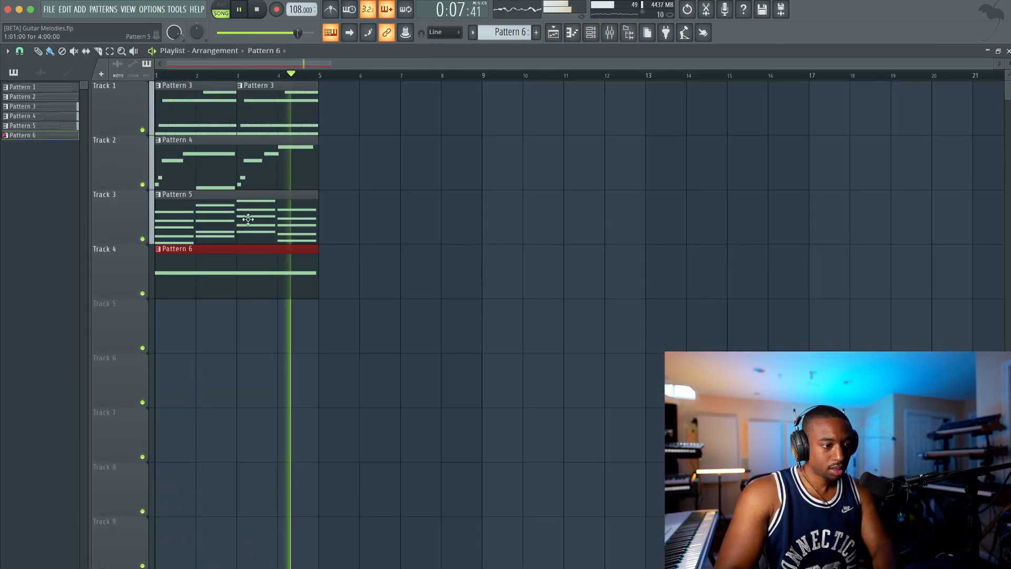
Reopen SRX WORLD and set the Nature Loves patch's fine tune to 28 while listening
key(F6)
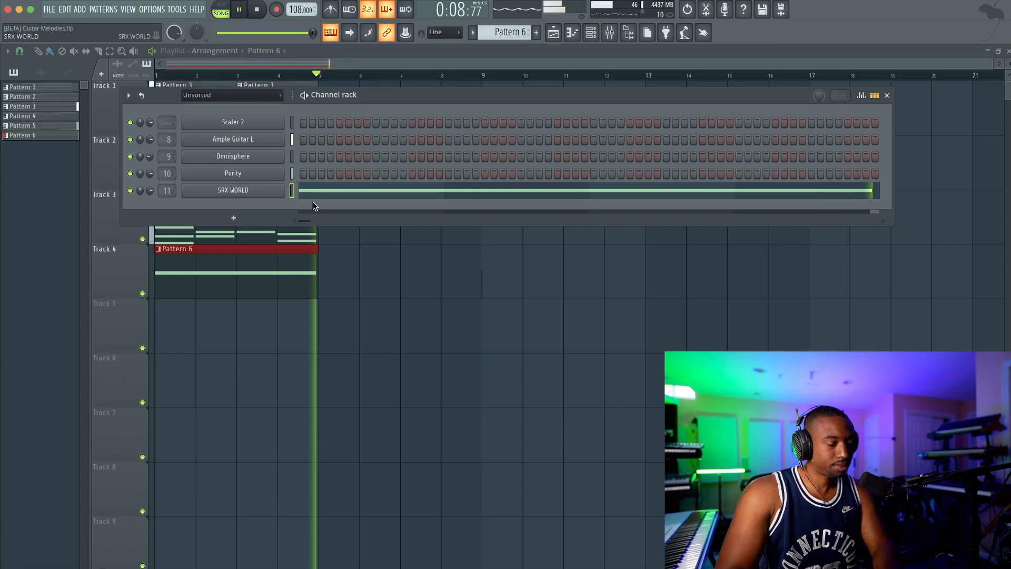
click(233, 190)
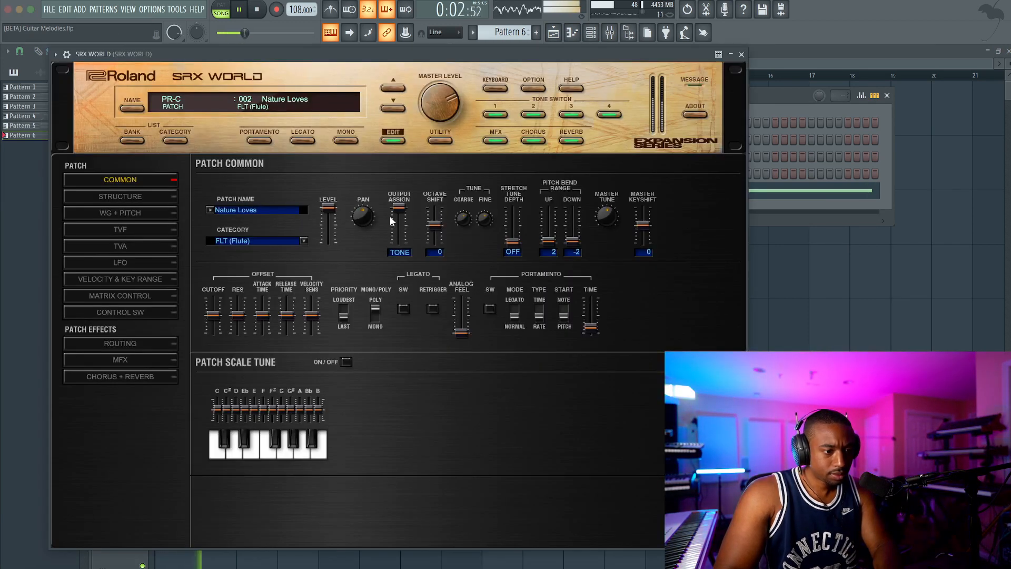
key(space)
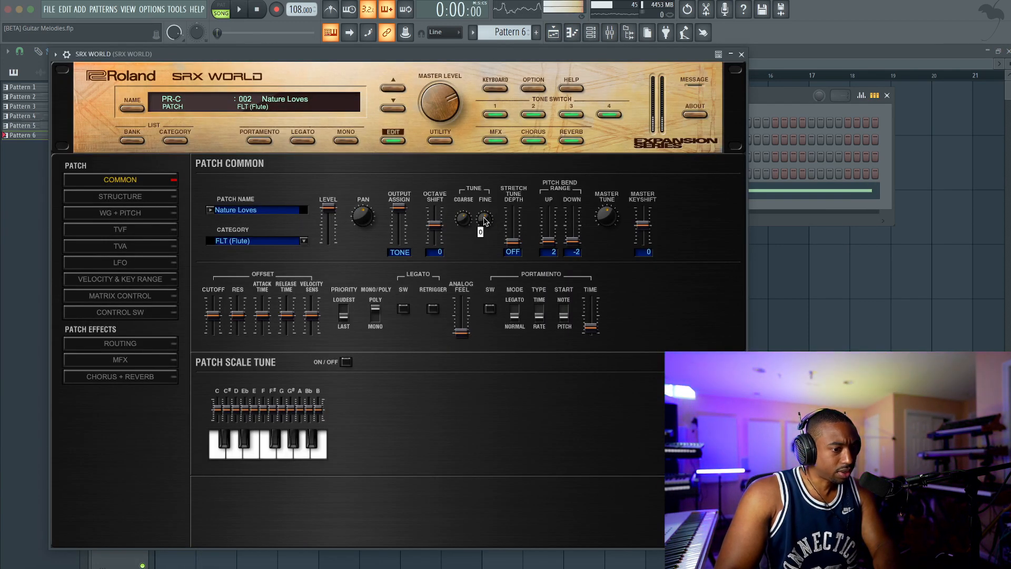
scroll(484, 204, up, 1)
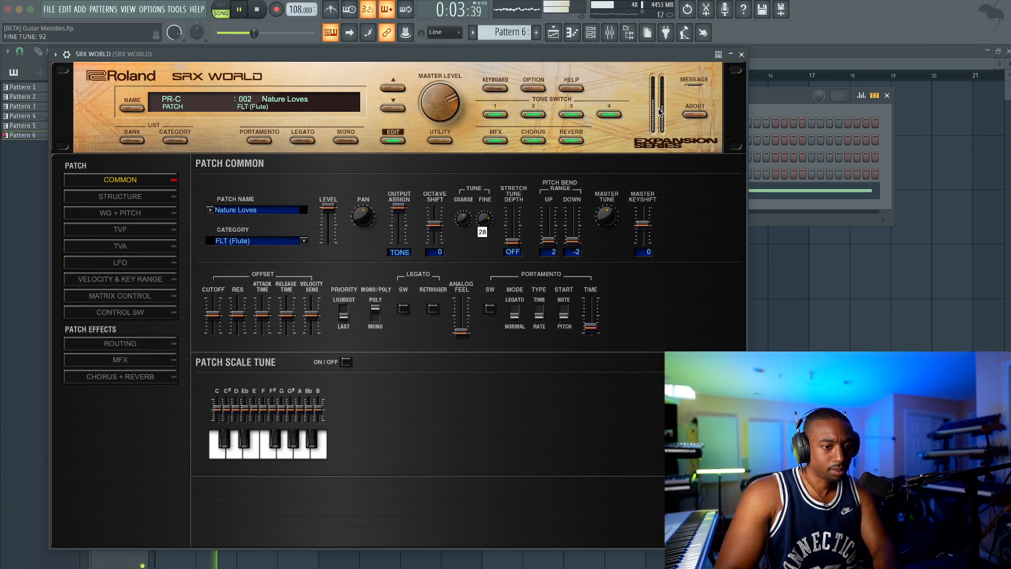
Load the PanPipes SRX patch from the FLT (Flute) category and audition it with the arrangement
click(316, 115)
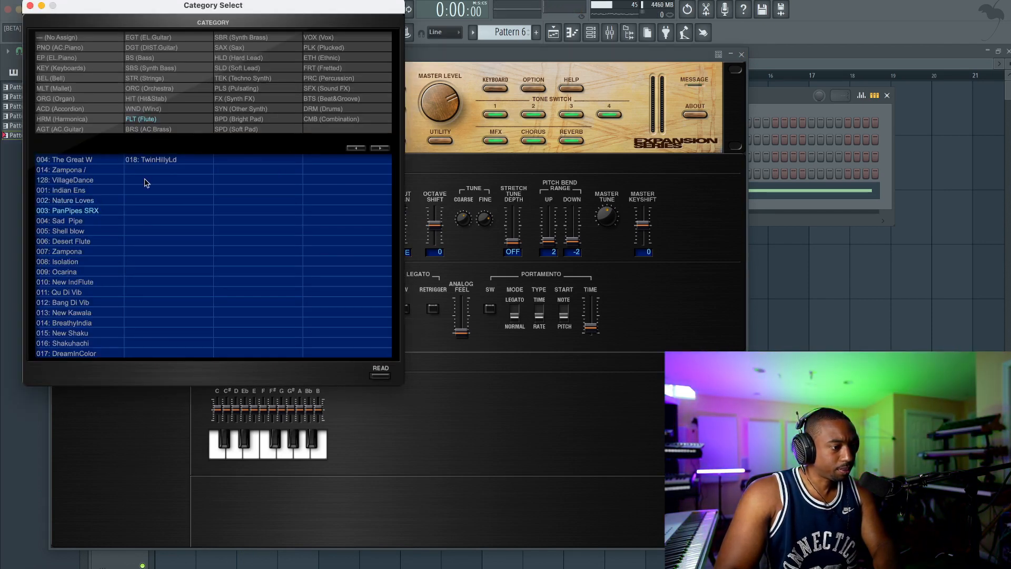
click(380, 374)
key(space)
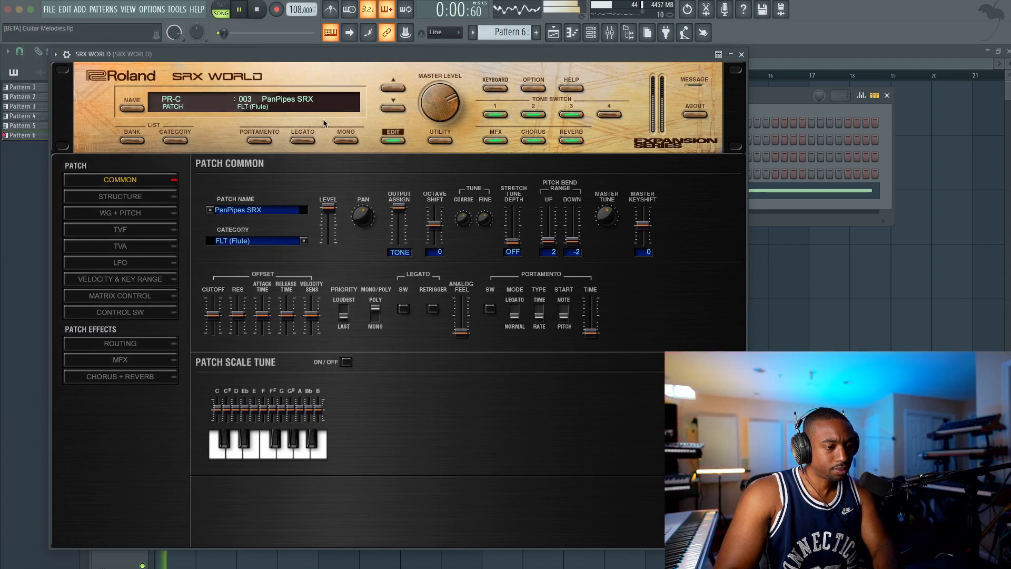
key(space)
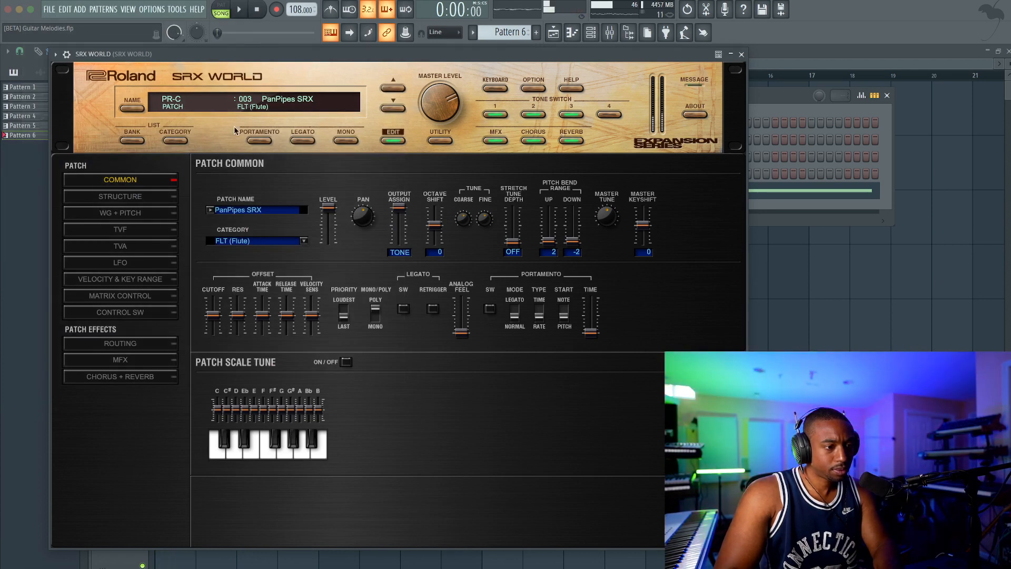
Load the Sad Pipe patch from the FLT (Flute) category, raise its fine tune slightly, audition it, and close SRX WORLD
click(177, 141)
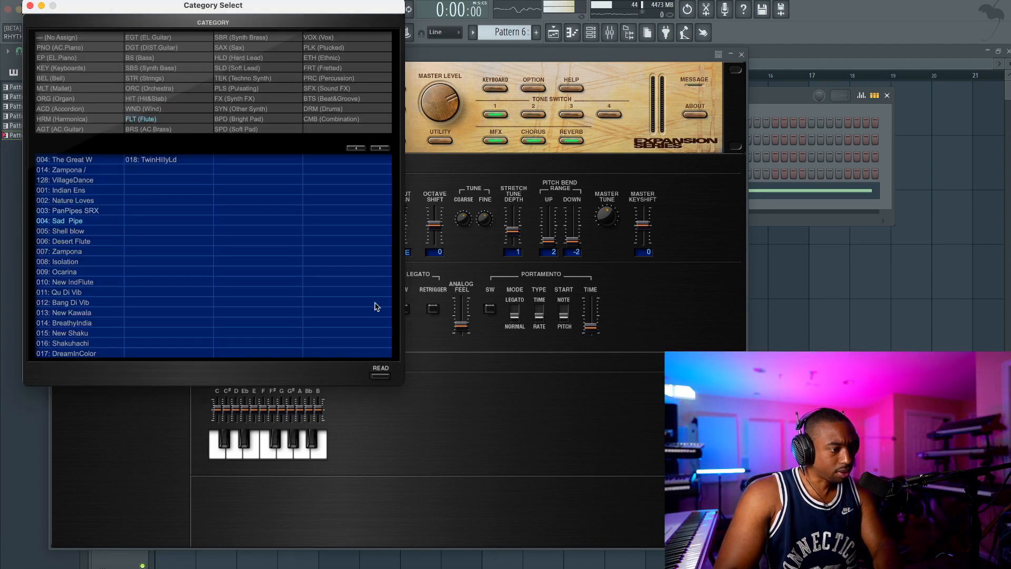
click(380, 375)
key(space)
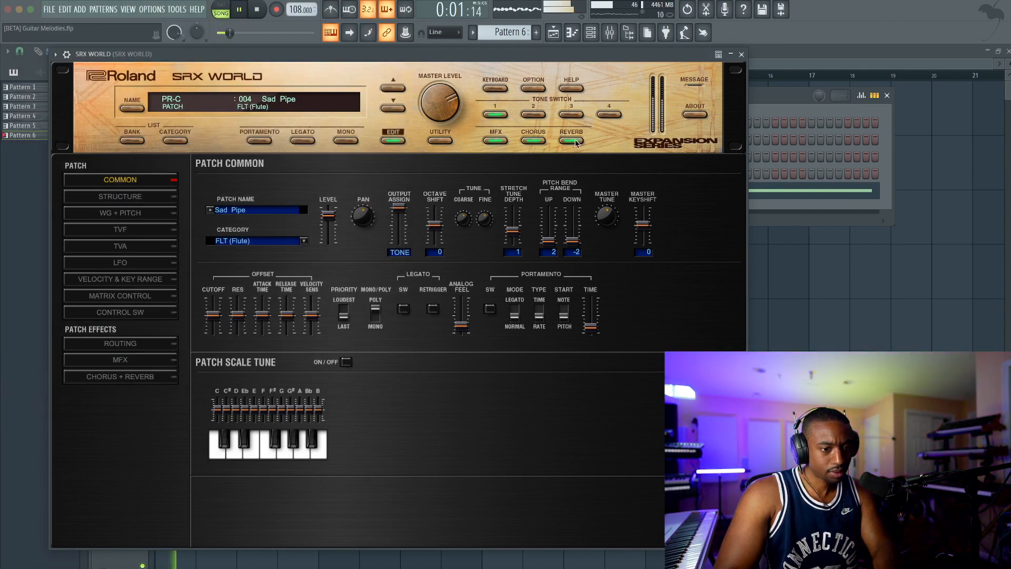
drag(485, 213, 486, 207)
key(space)
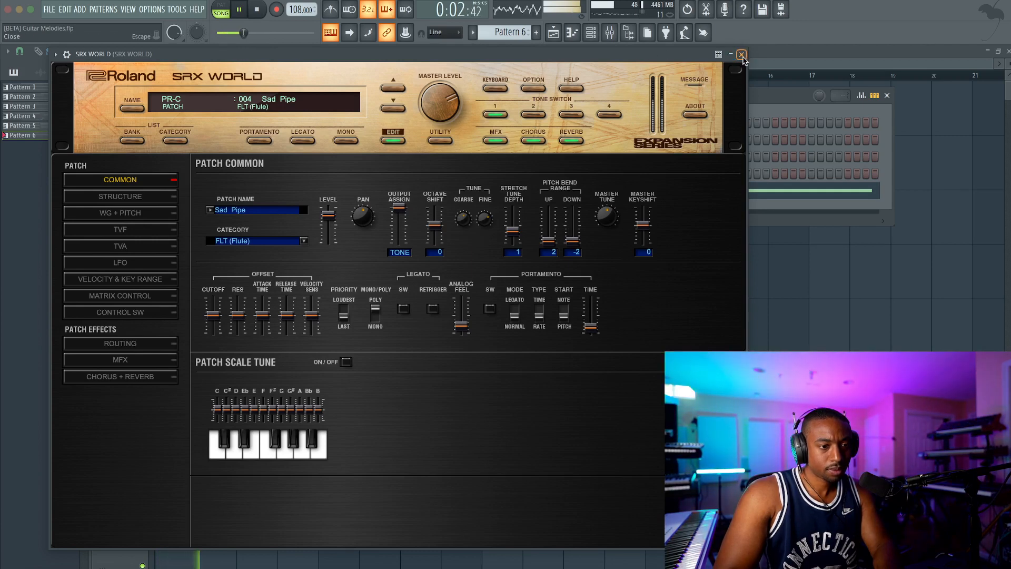
click(743, 55)
Check the mixer levels during playback and inspect the effects on the ANALOG OUT track
click(610, 35)
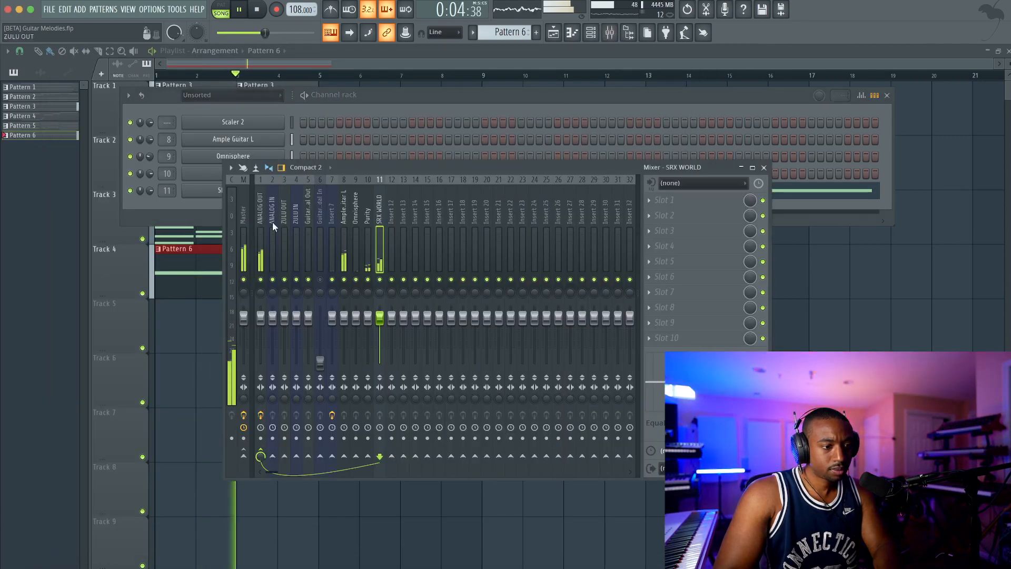
click(250, 224)
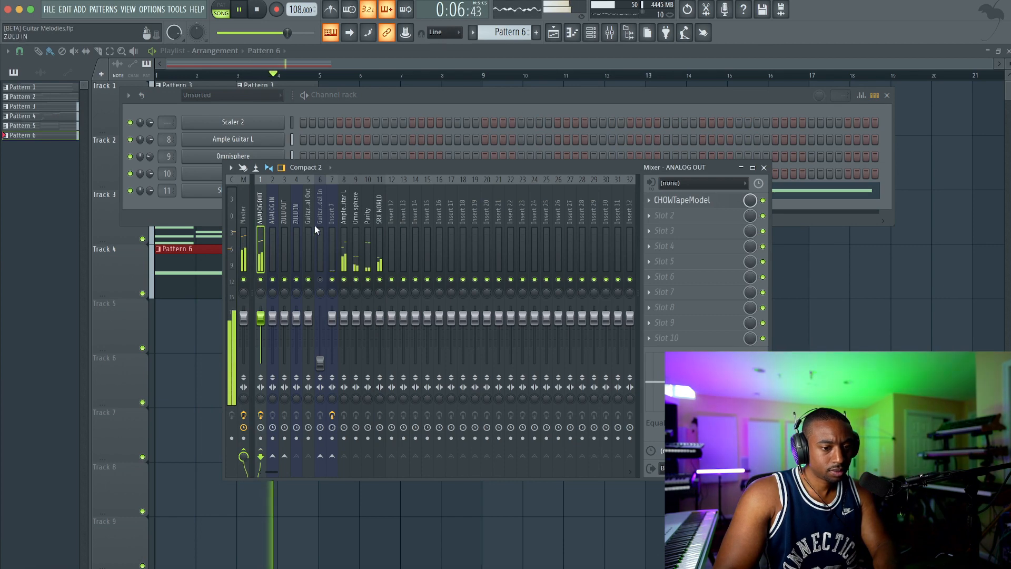
click(764, 167)
Lower the SRX WORLD channel volume to 46% during playback and return to the Playlist
key(F6)
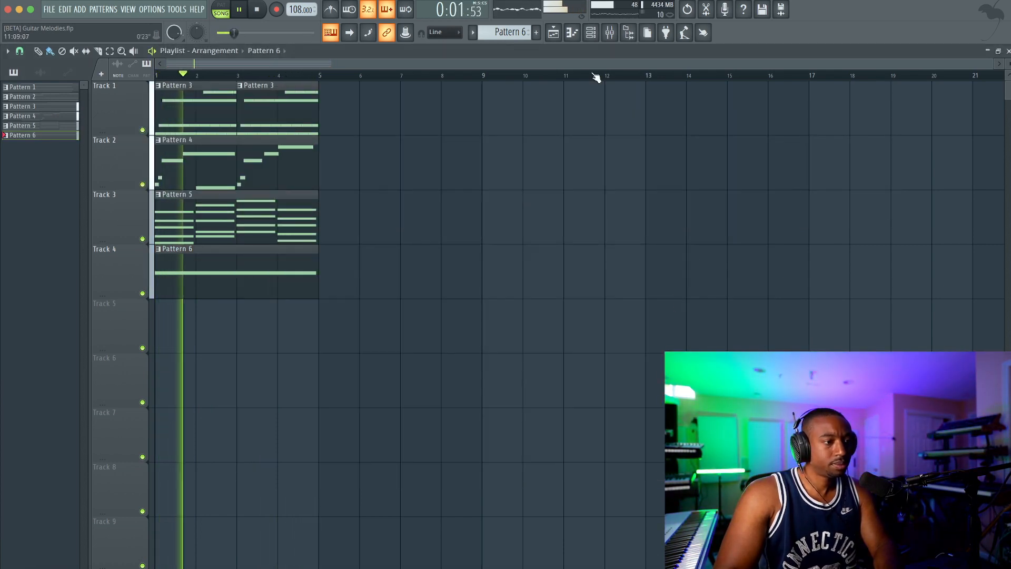
key(F6)
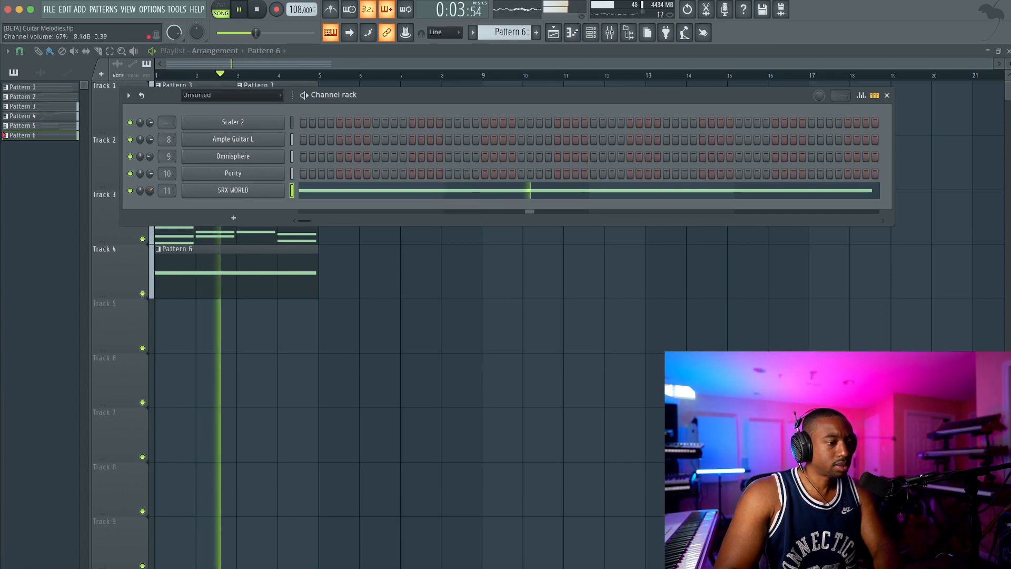
drag(150, 190, 151, 208)
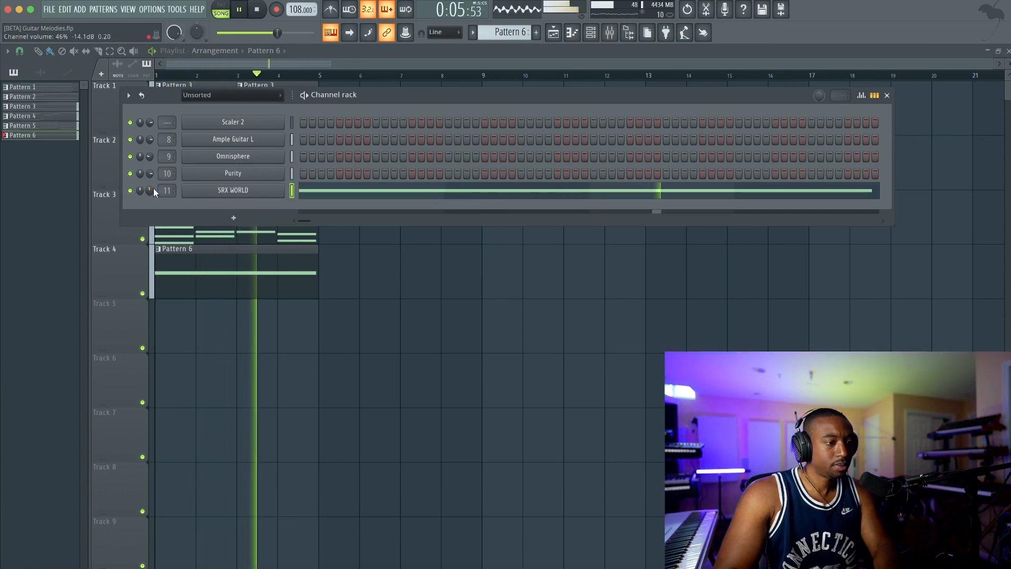
key(F6)
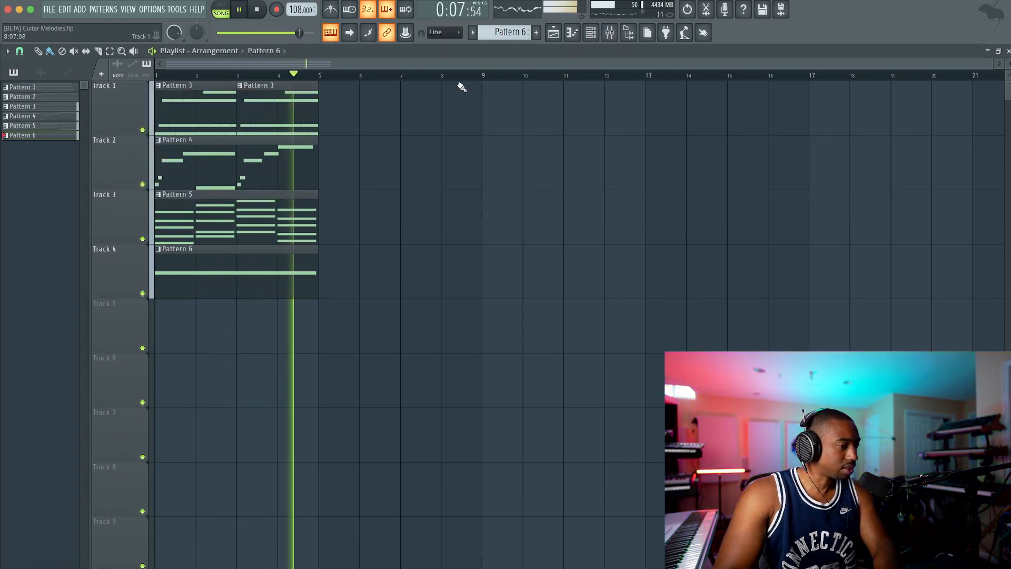
Select the Omnisphere channel and create a new empty Pattern 7
key(F6)
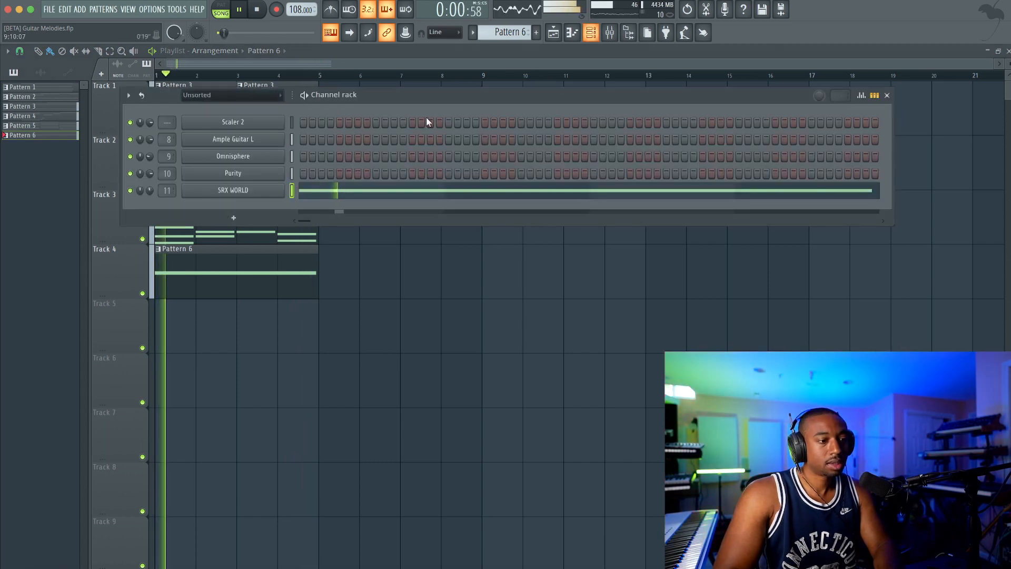
click(291, 157)
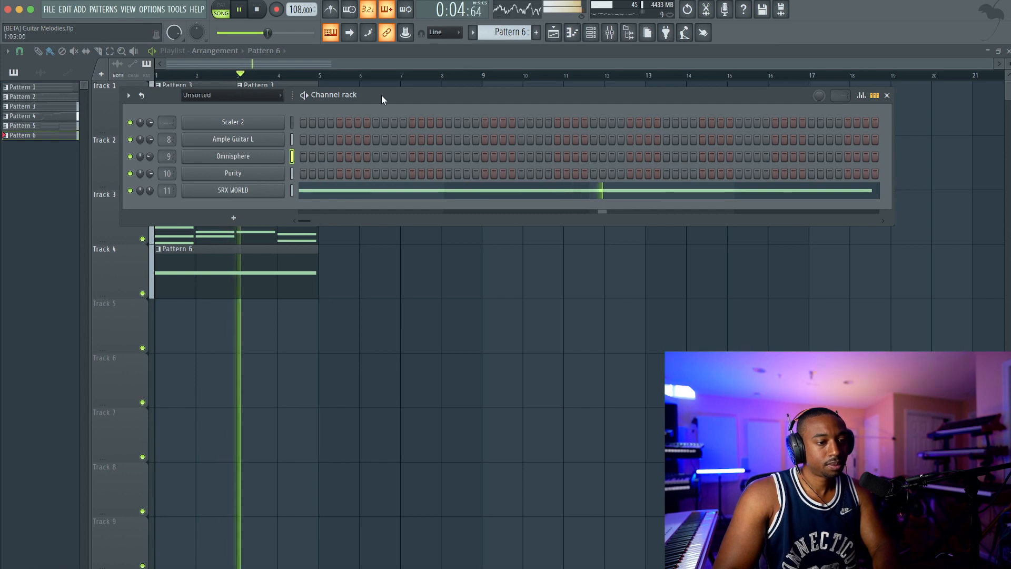
key(F4)
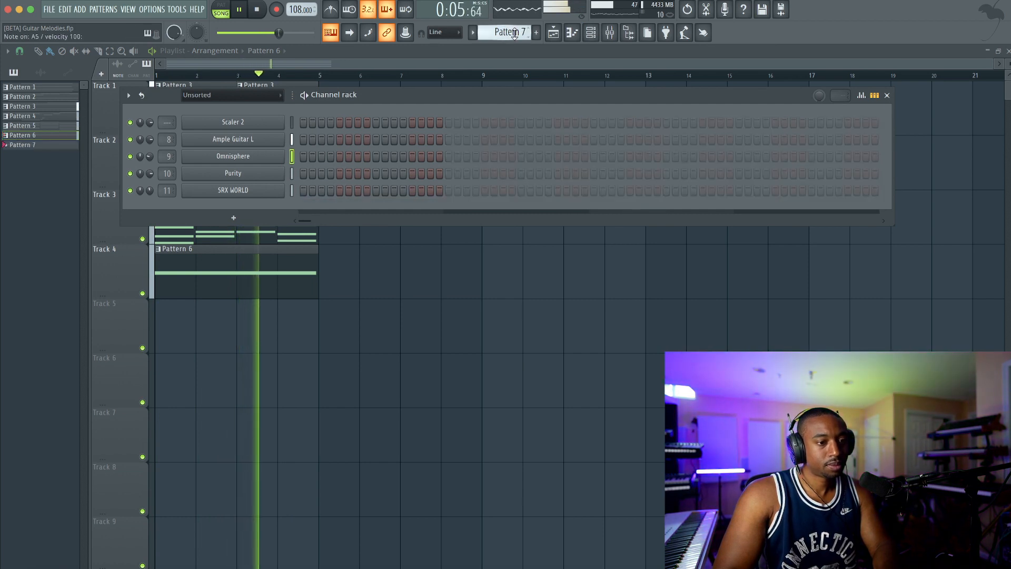
Record a four-bar Omnisphere melody into Pattern 7 as notes and automation
key(space)
click(276, 9)
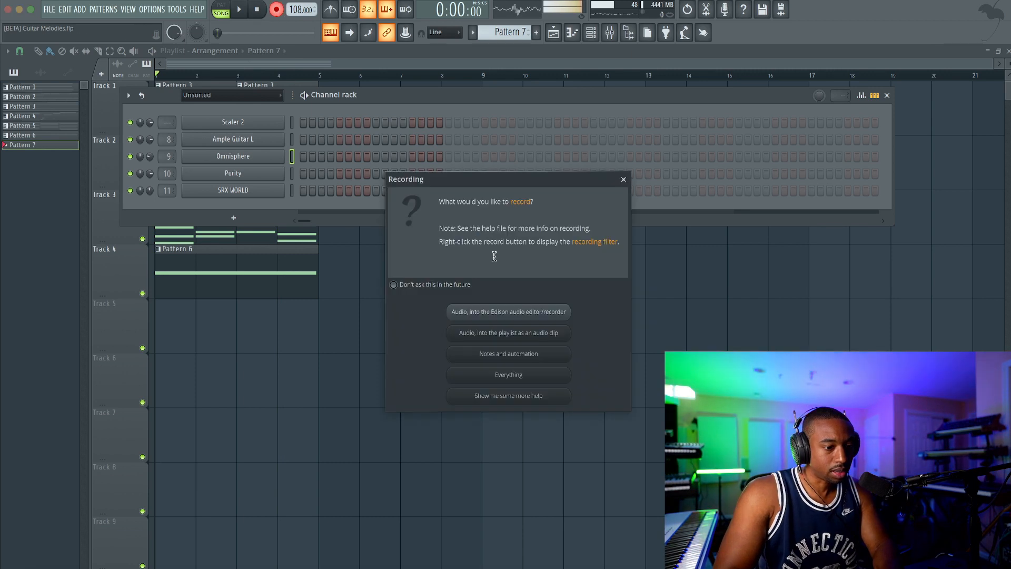
click(505, 353)
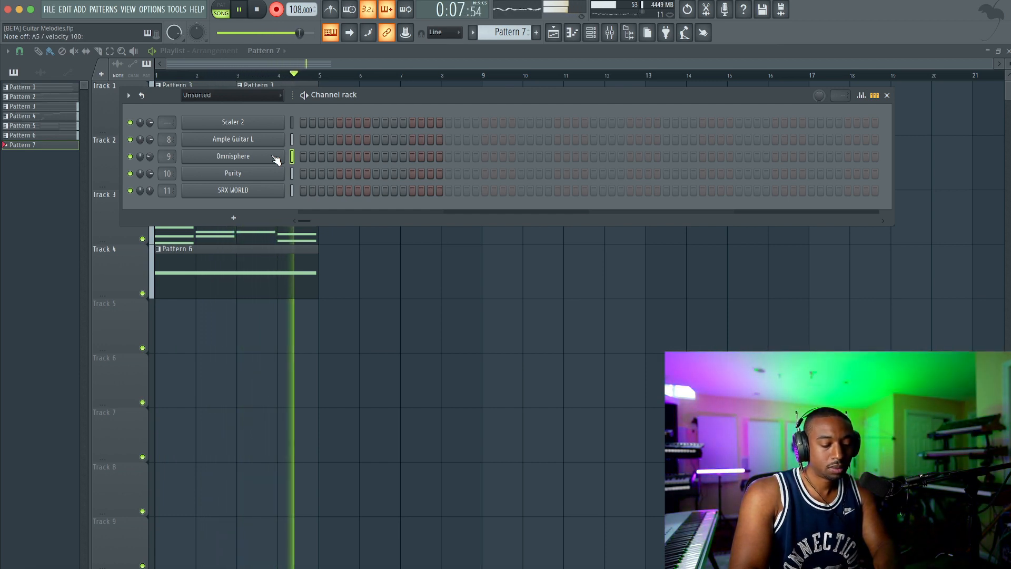
key(space)
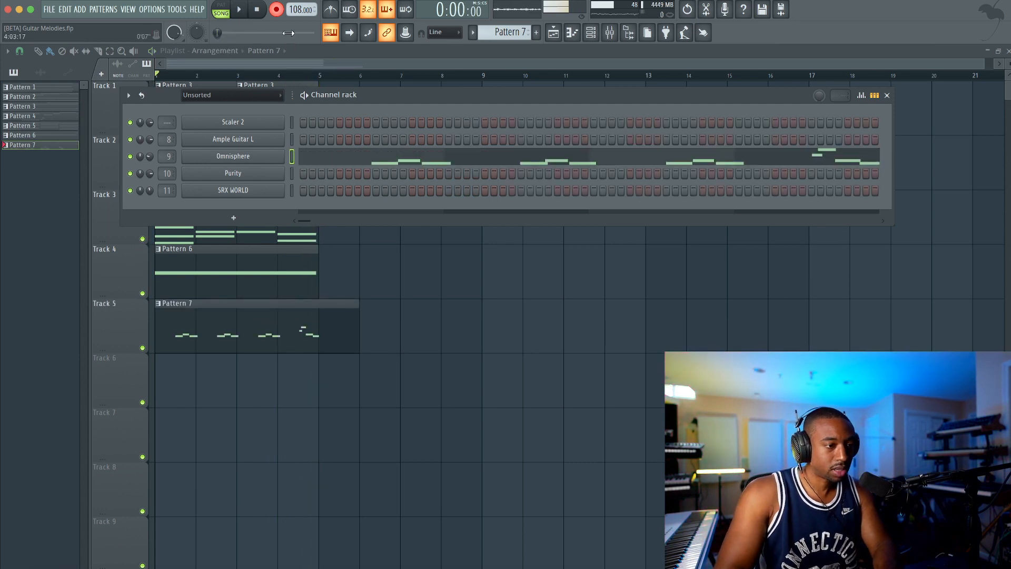
Trim the Pattern 7 clip on Track 5 to end at bar 5 and play back the arrangement
key(space)
drag(337, 328, 330, 330)
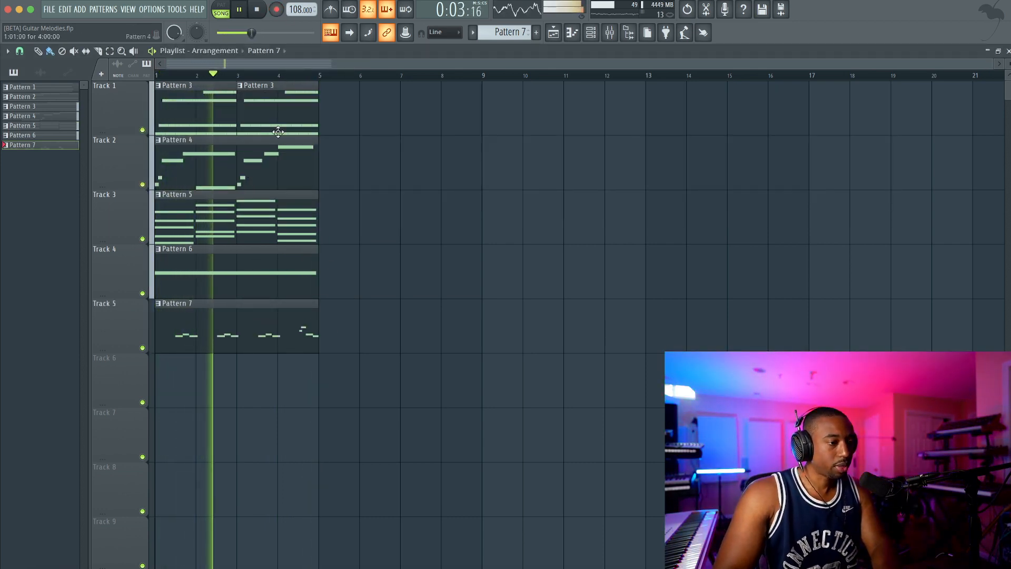
key(space)
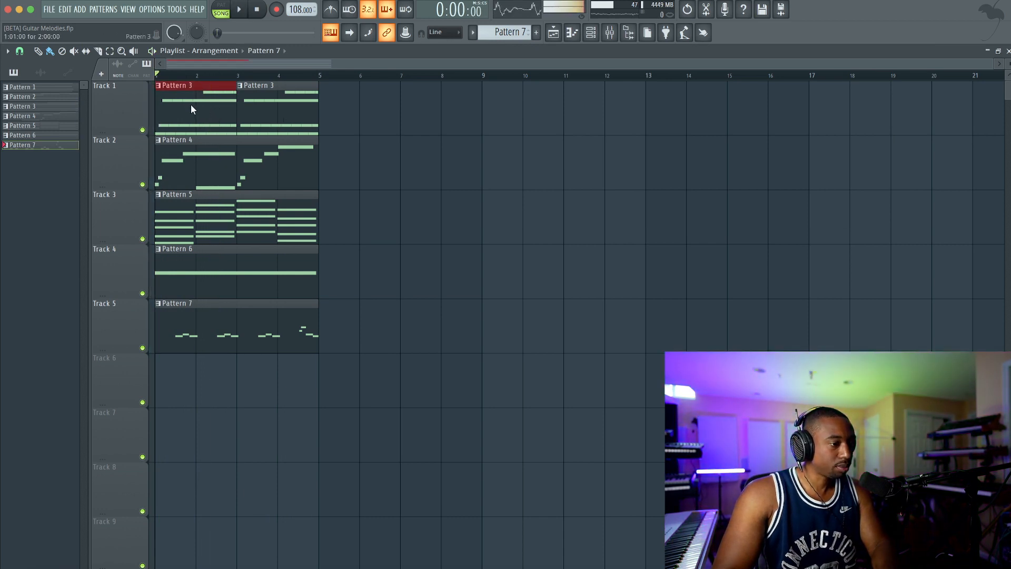
Open the first Pattern 3 clip on Track 1 to view its notes, and return to the Playlist
double_click(192, 105)
click(1009, 50)
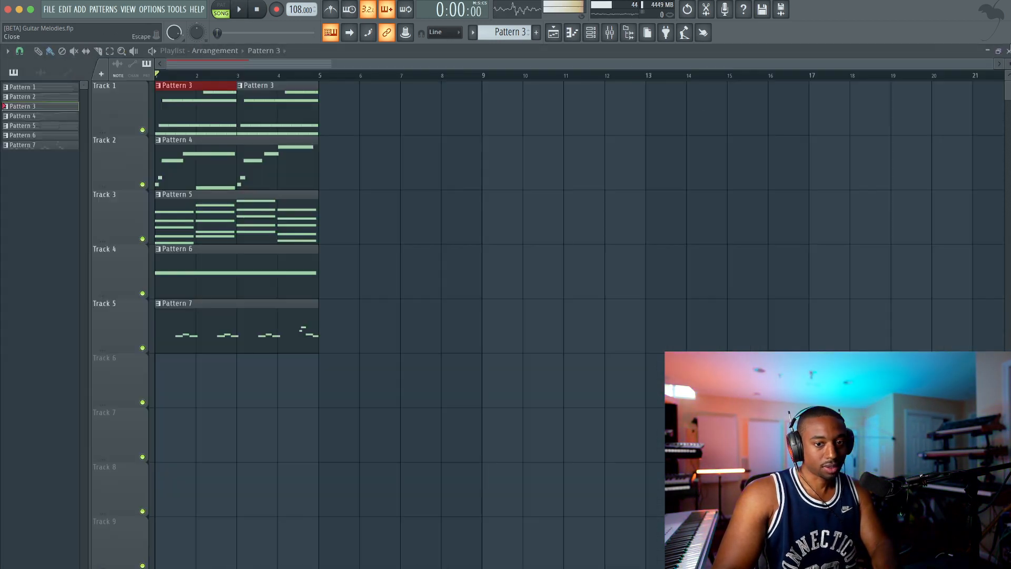
Solo Track 2 to audition the Pattern 4 melody, and restore the other tracks
ctrl+click(149, 187)
key(space)
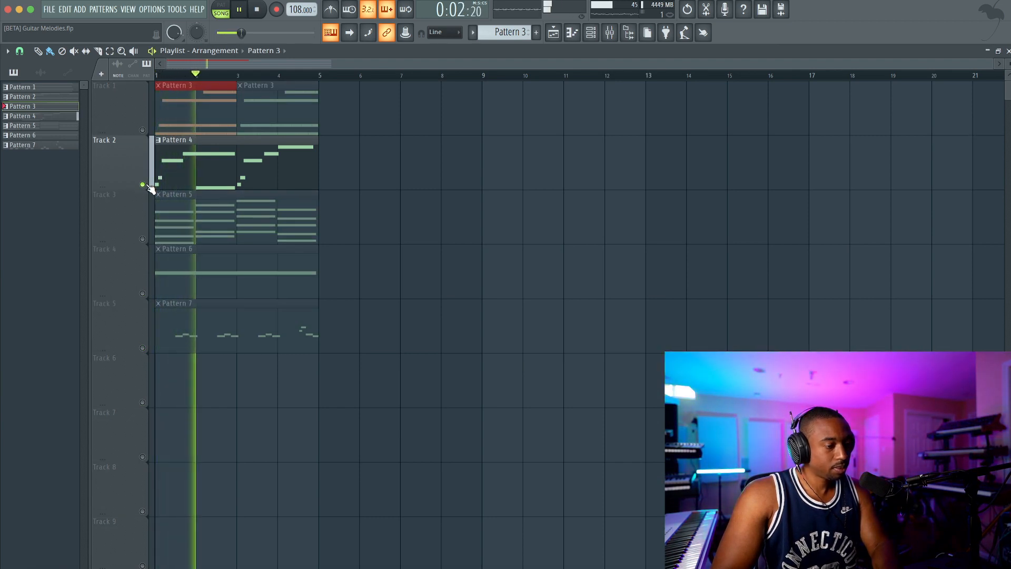
right_click(145, 185)
key(space)
Solo Track 5 and re-enable Tracks 2 and 1 to hear the two Omnisphere melodies with the guitar
right_click(142, 348)
right_click(143, 349)
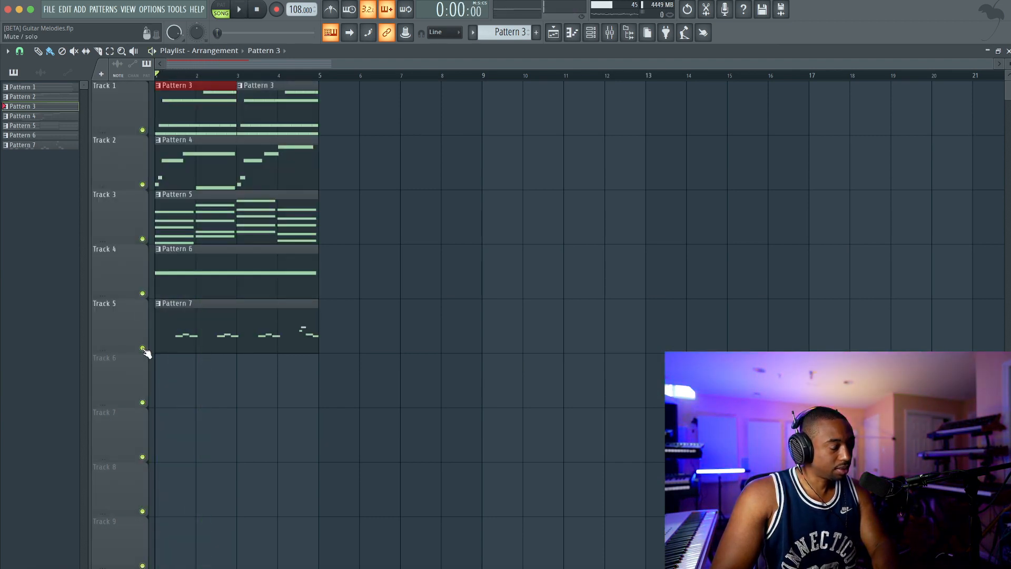
right_click(143, 349)
click(143, 184)
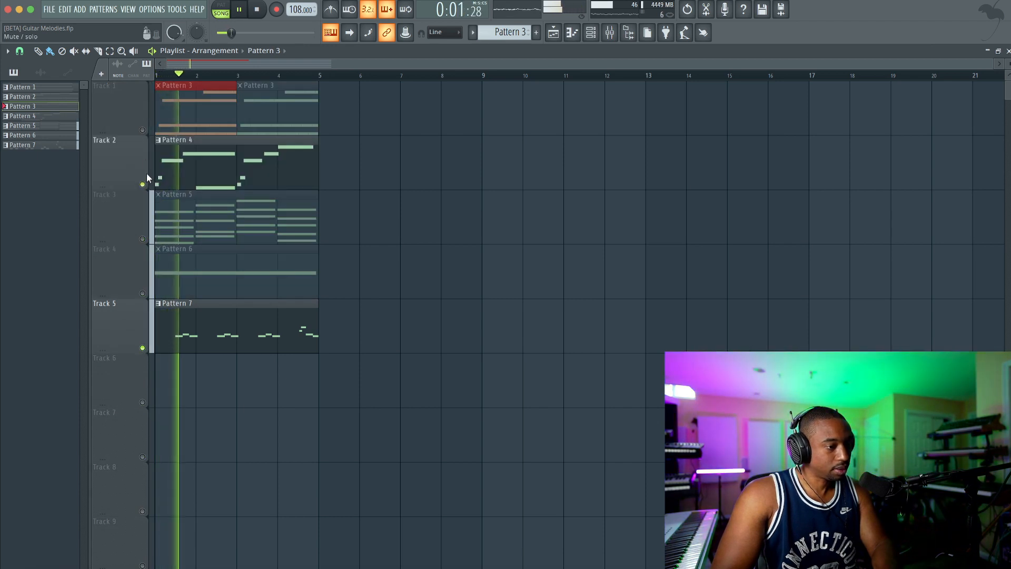
click(142, 130)
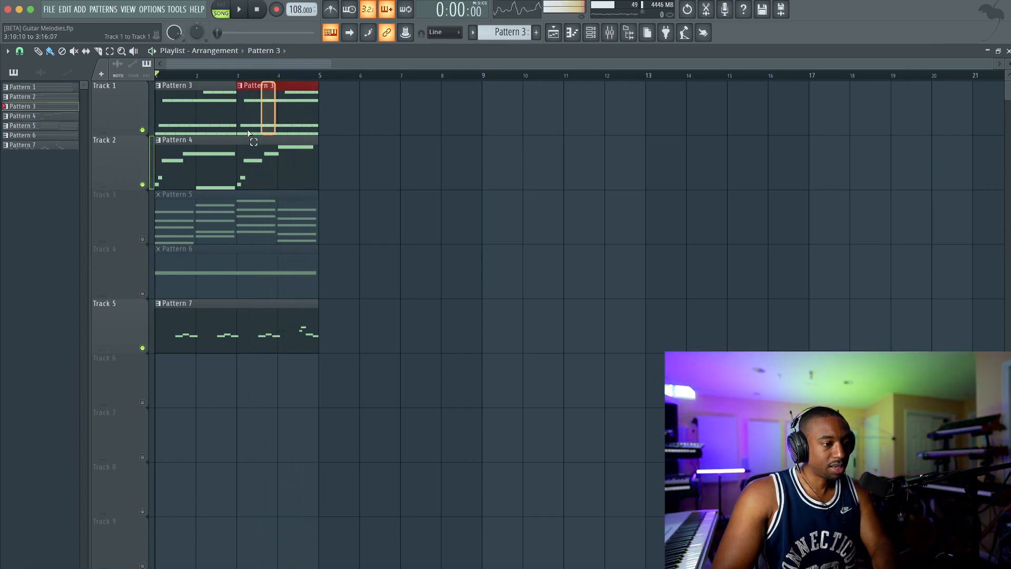
Transpose all Omnisphere notes in Pattern 4 down one octave during playback, and return to the Playlist
drag(249, 133, 199, 188)
double_click(212, 153)
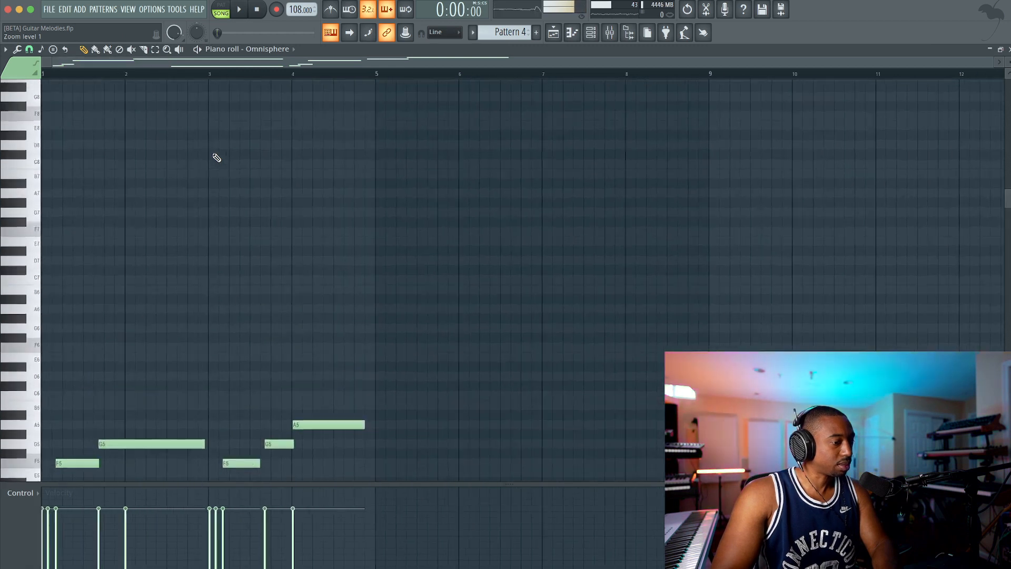
key(space)
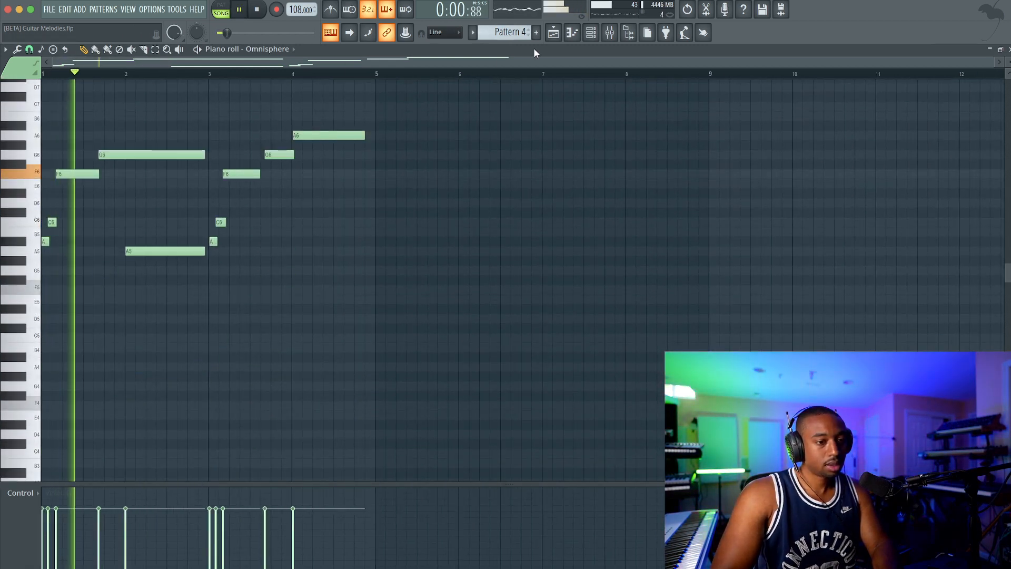
key(ctrl+Down)
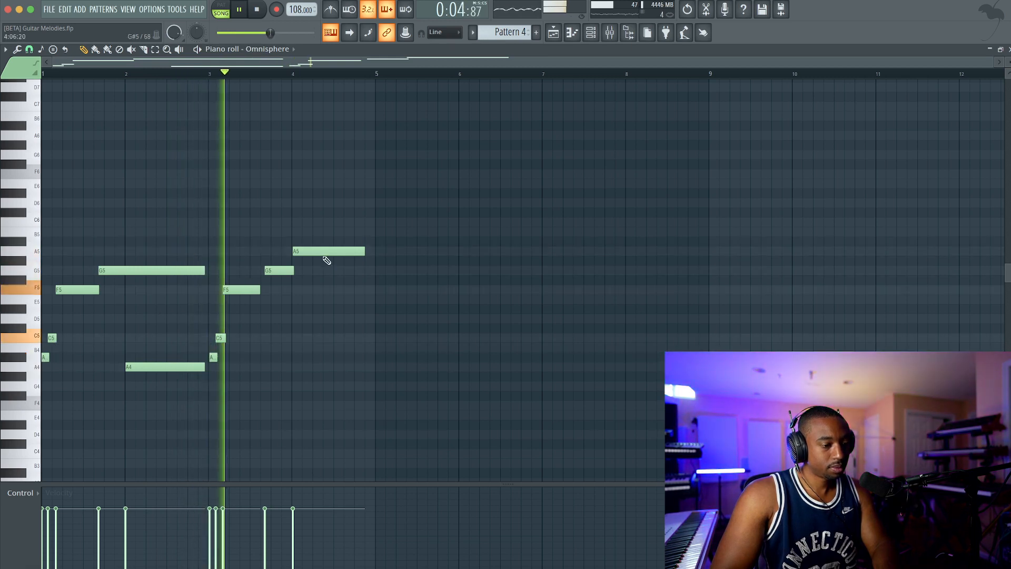
key(F5)
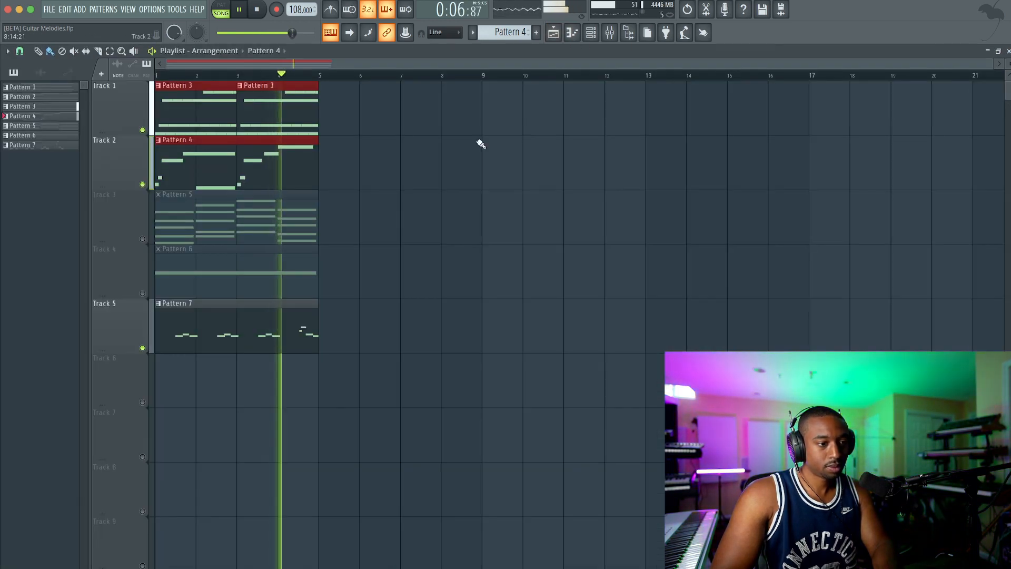
ctrl+click(421, 151)
Adjust the Omnisphere channel's panning slightly while the arrangement plays, and close the channel rack
click(593, 35)
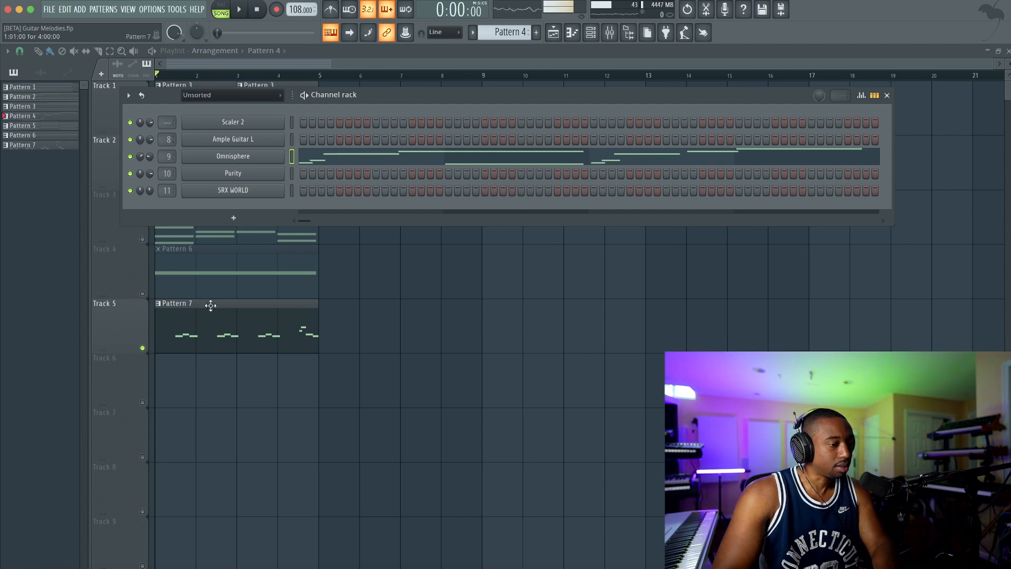
key(space)
drag(141, 161, 141, 155)
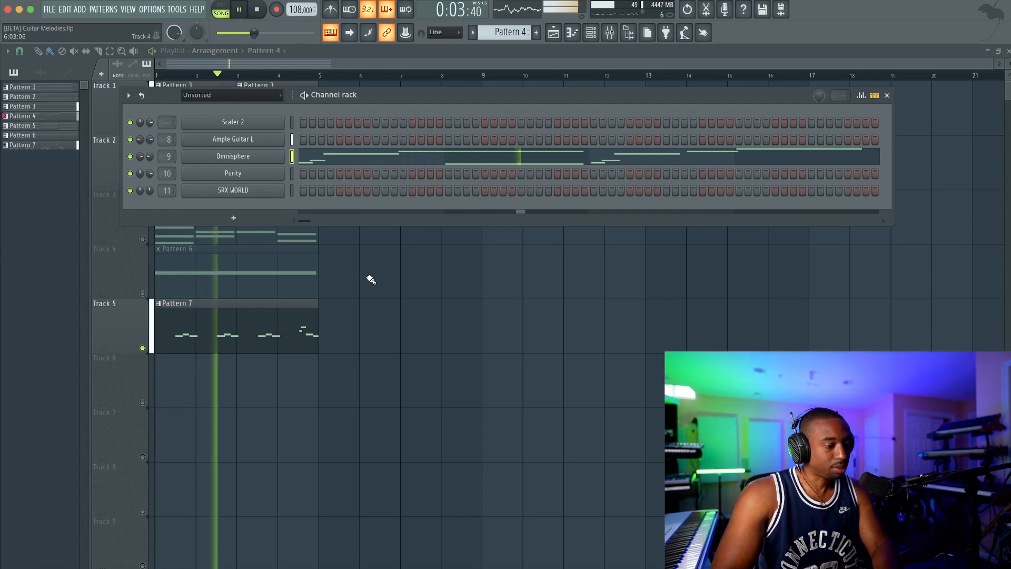
key(F6)
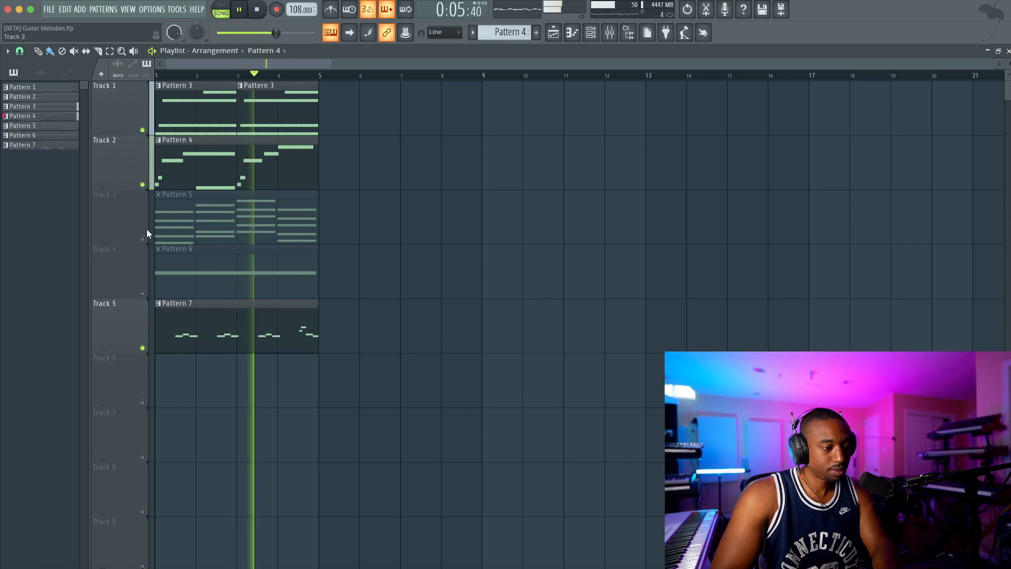
key(space)
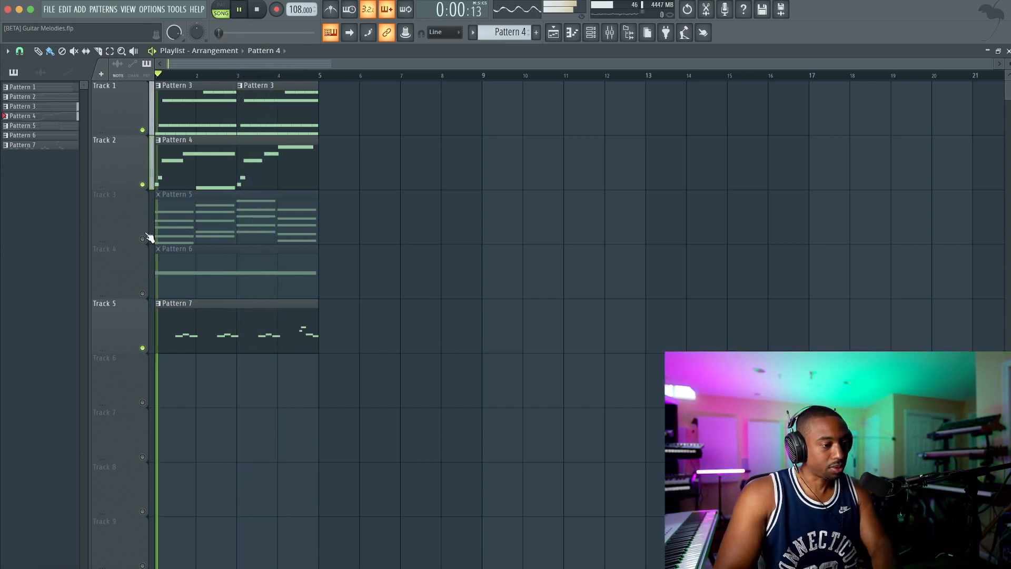
Unmute Track 3 and Track 4 and play the full arrangement from the start
click(142, 239)
key(space)
click(142, 293)
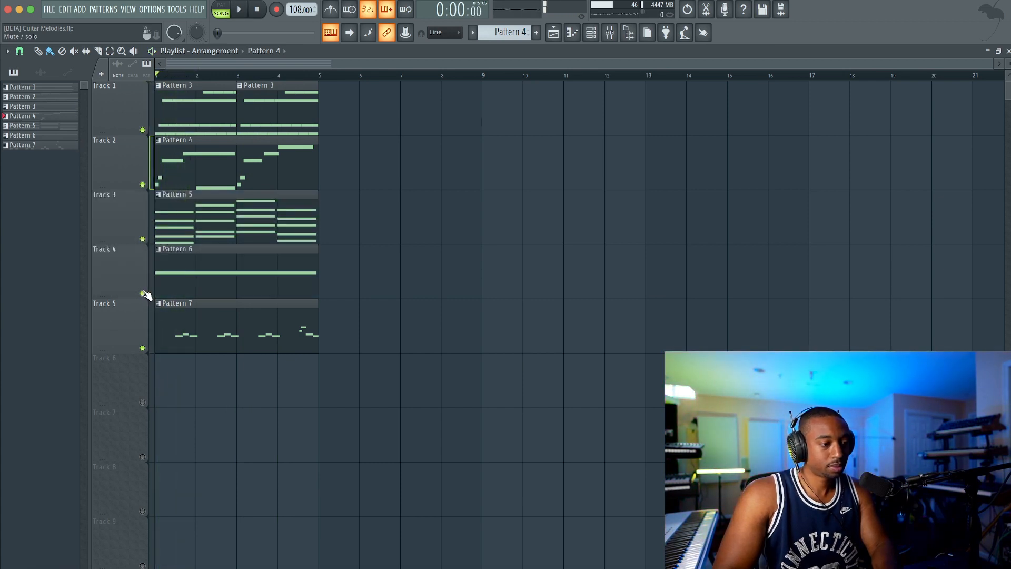
key(space)
Open the Purity instrument to check its preset, and return to the Playlist
click(590, 37)
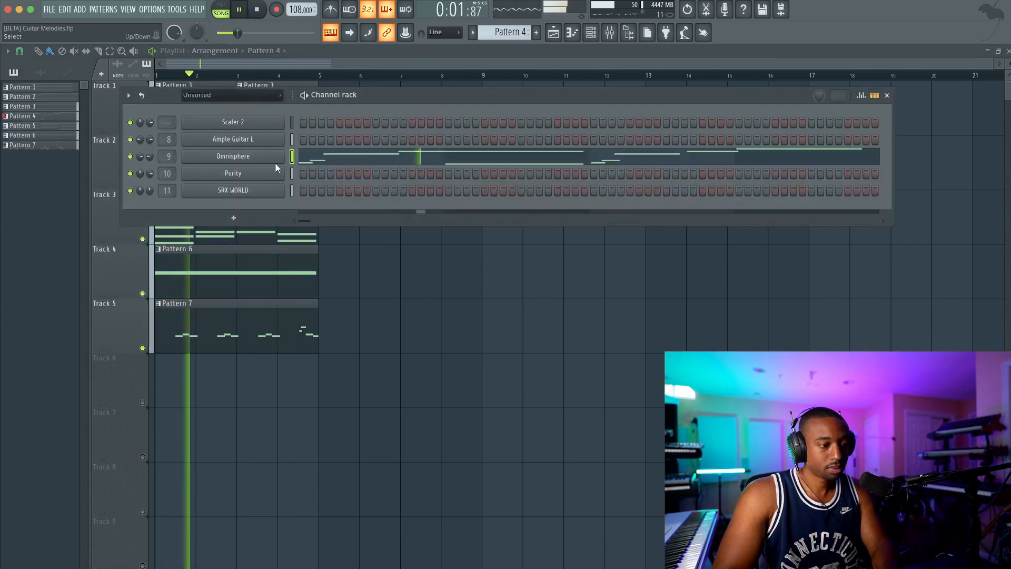
click(263, 171)
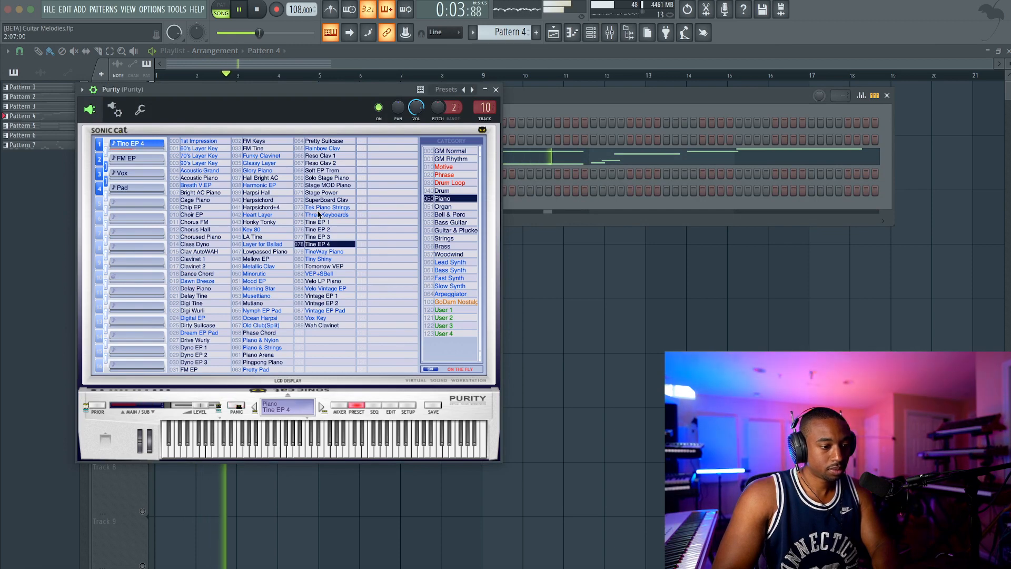
click(495, 89)
key(F6)
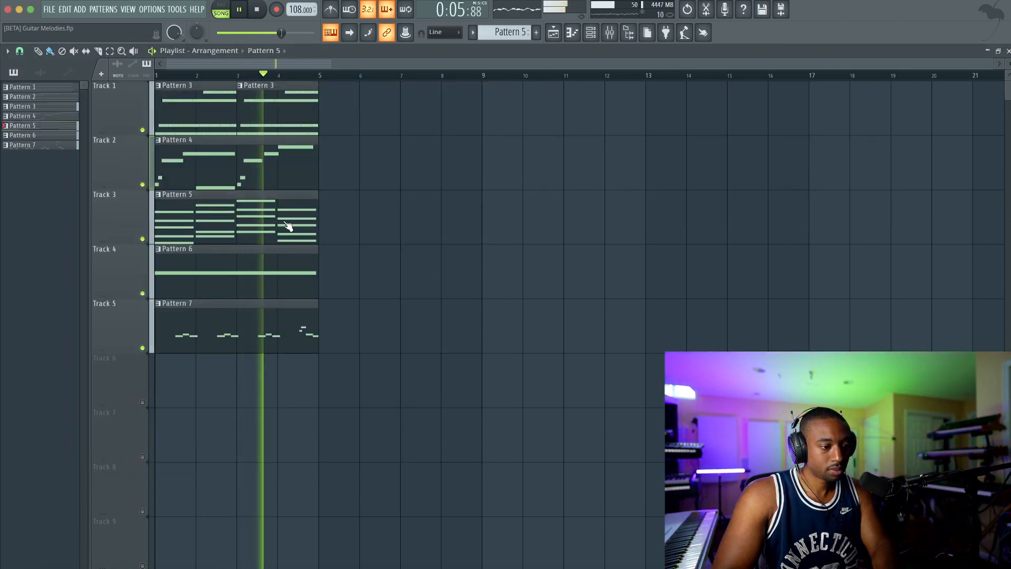
In Pattern 5, lower the C6 and D6 chord notes one octave and delete the D#5 note in bar 3
double_click(287, 225)
drag(287, 234, 260, 208)
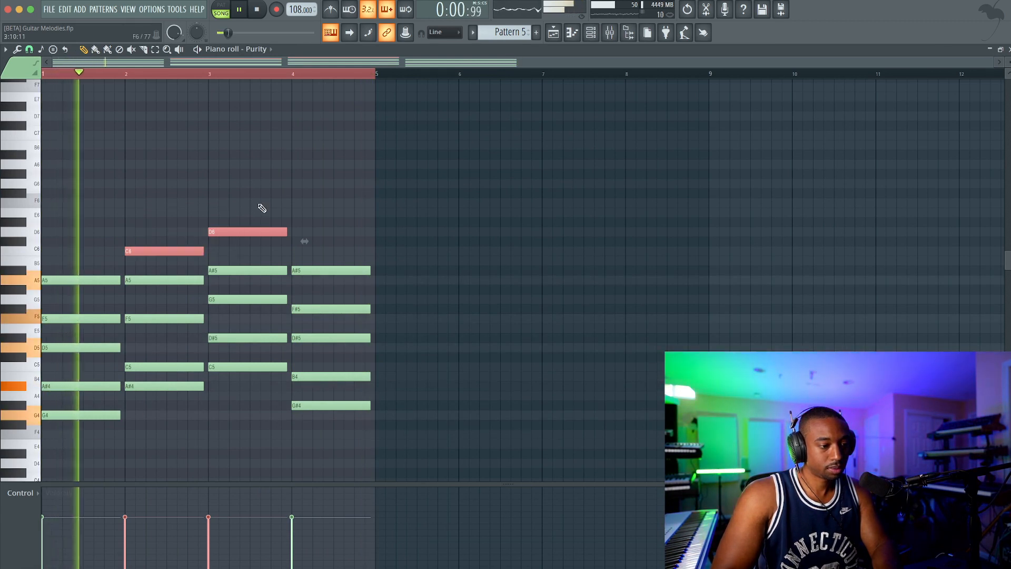
key(ctrl+Down)
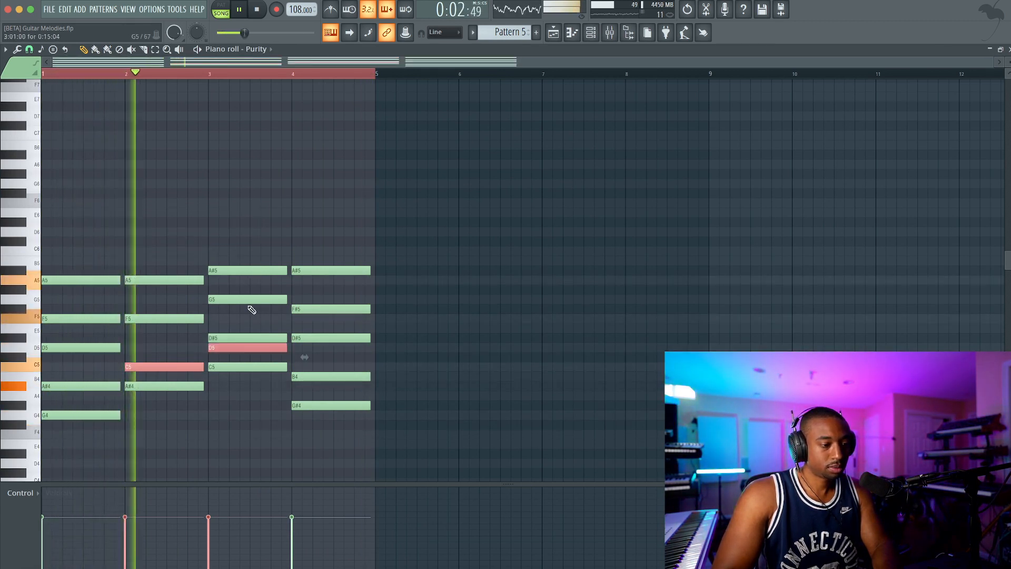
ctrl+shift+click(195, 368)
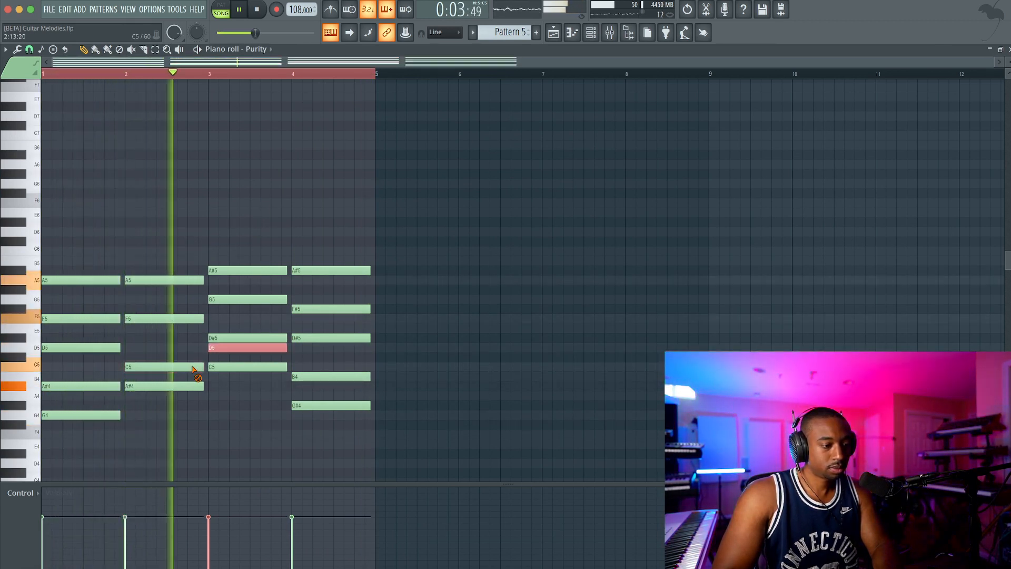
right_click(232, 339)
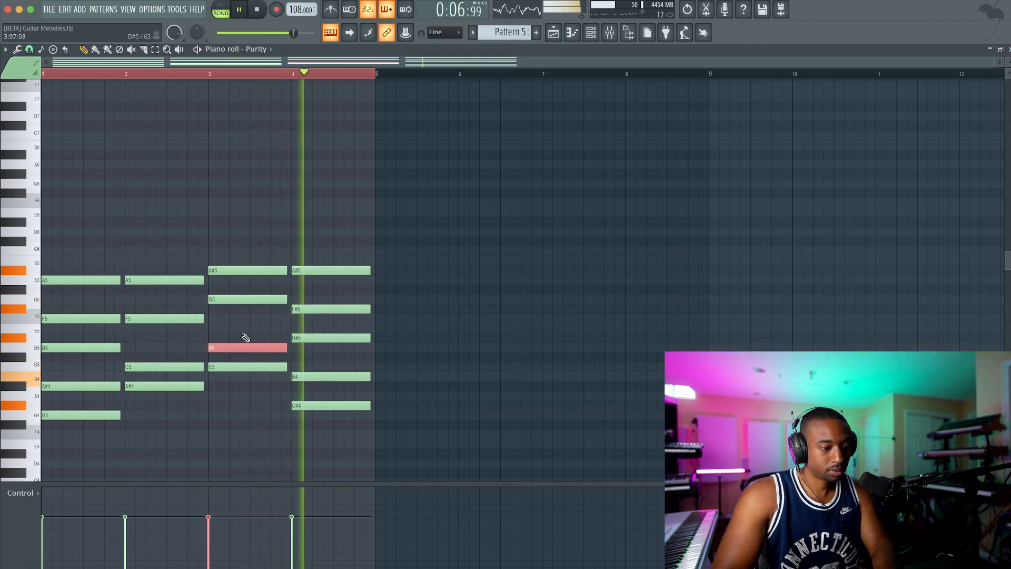
Lower the B4 and F#5 notes of the bar 4 chord by one semitone to A#4 and F5
click(310, 377)
ctrl+shift+click(323, 309)
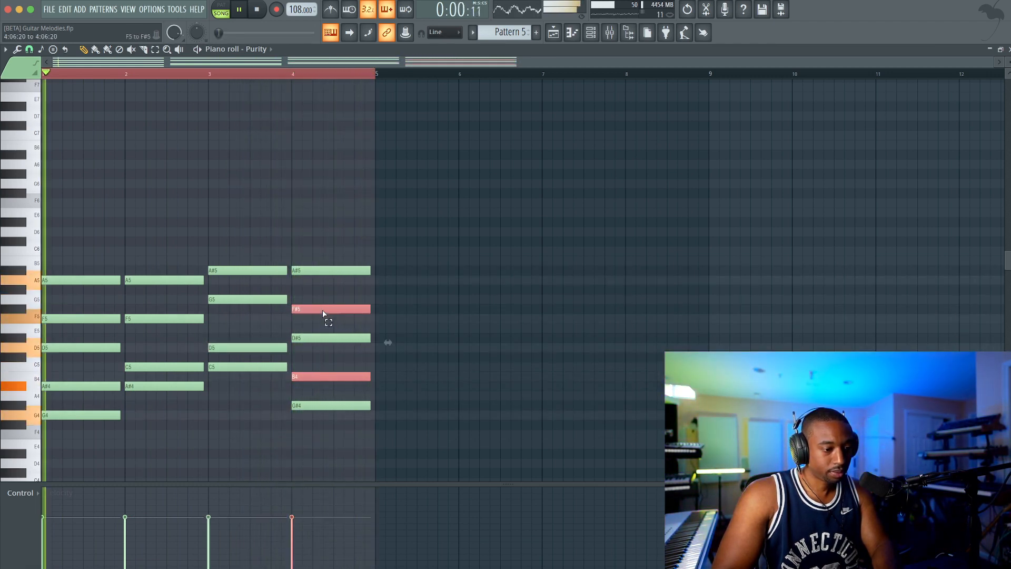
key(shift+Down)
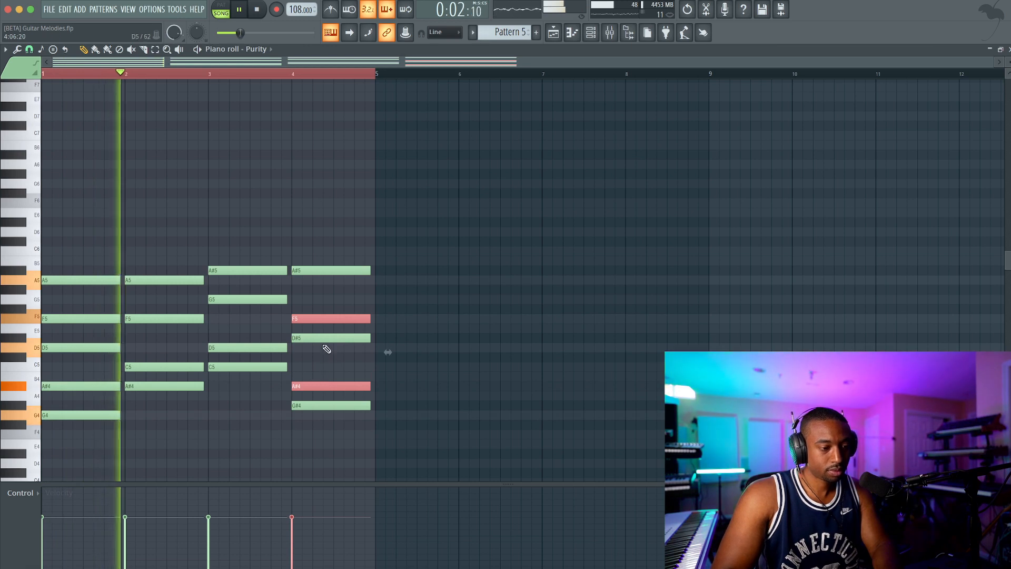
ctrl+click(336, 289)
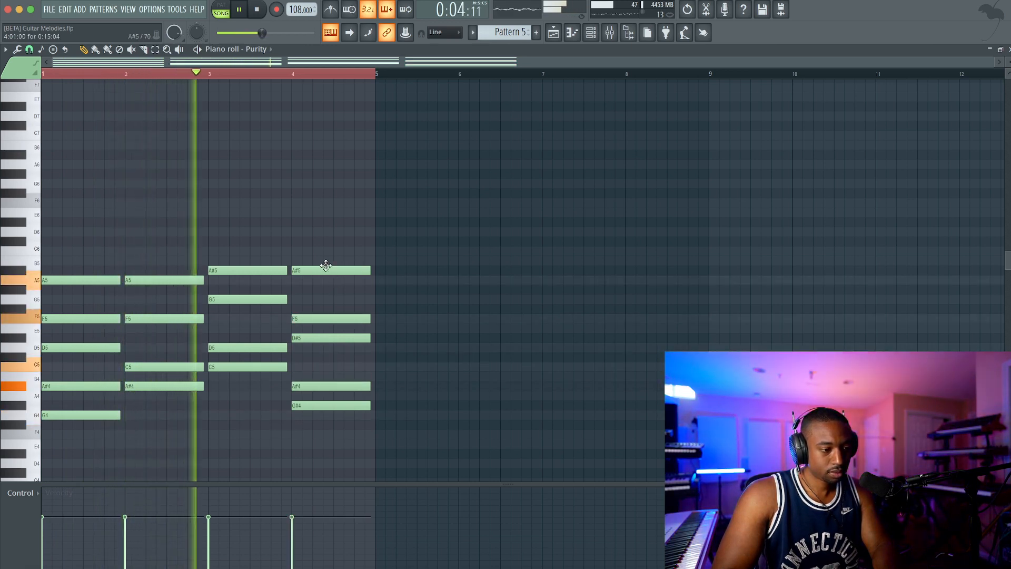
Reduce the velocities of all four Purity chords along a ramp, softest in bar 1 and slightly louder by bar 4
drag(325, 264, 323, 420)
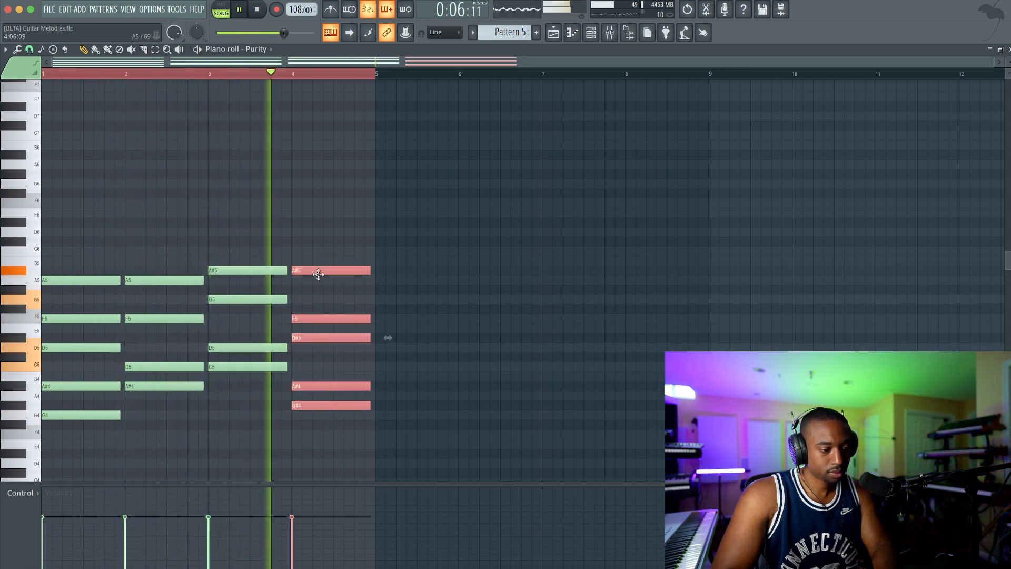
ctrl+click(327, 234)
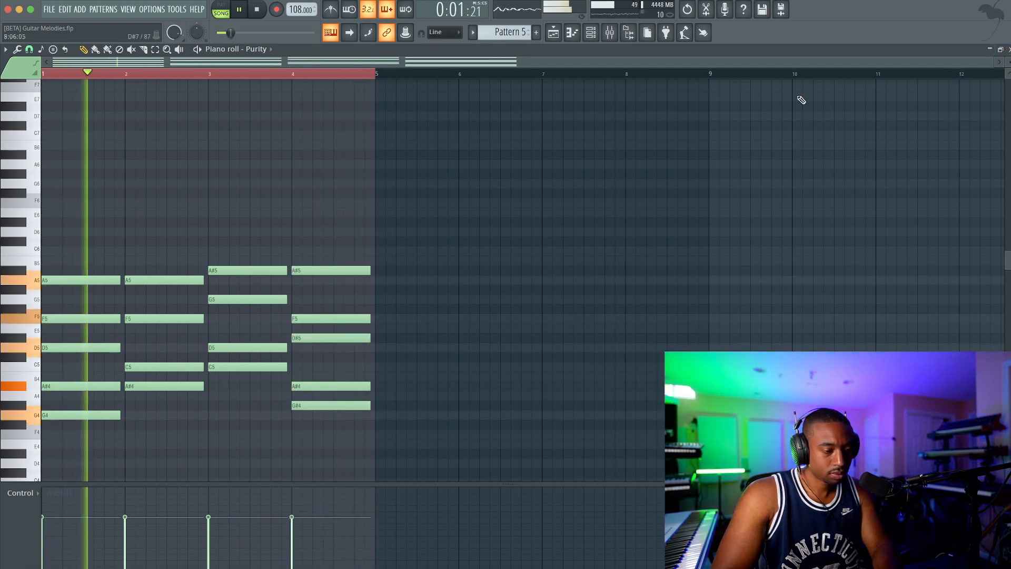
drag(300, 535, 56, 555)
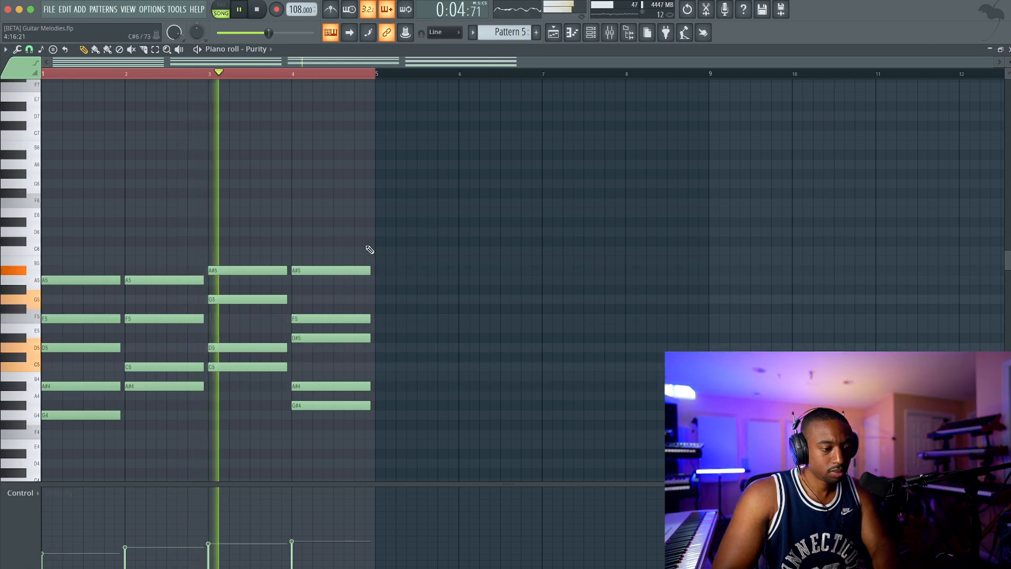
Raise the Purity mixer track's volume slightly, stop playback, and close the piano roll
click(591, 32)
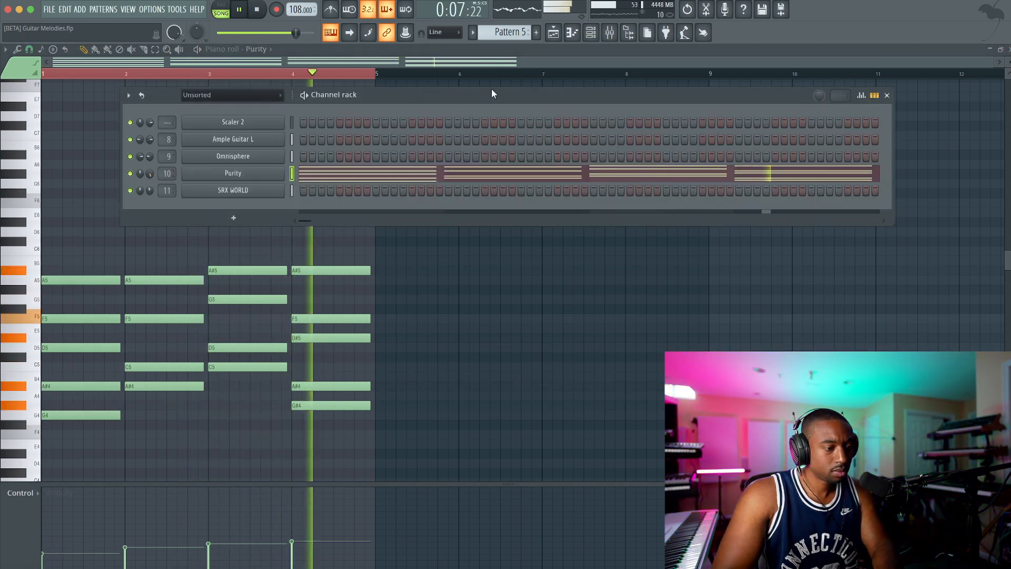
click(609, 32)
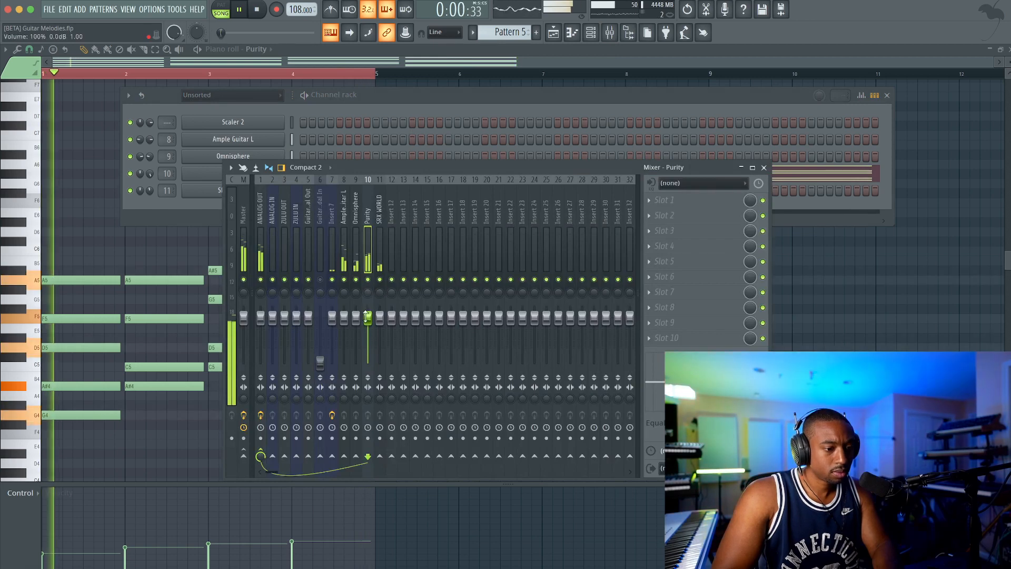
key(space)
right_click(853, 303)
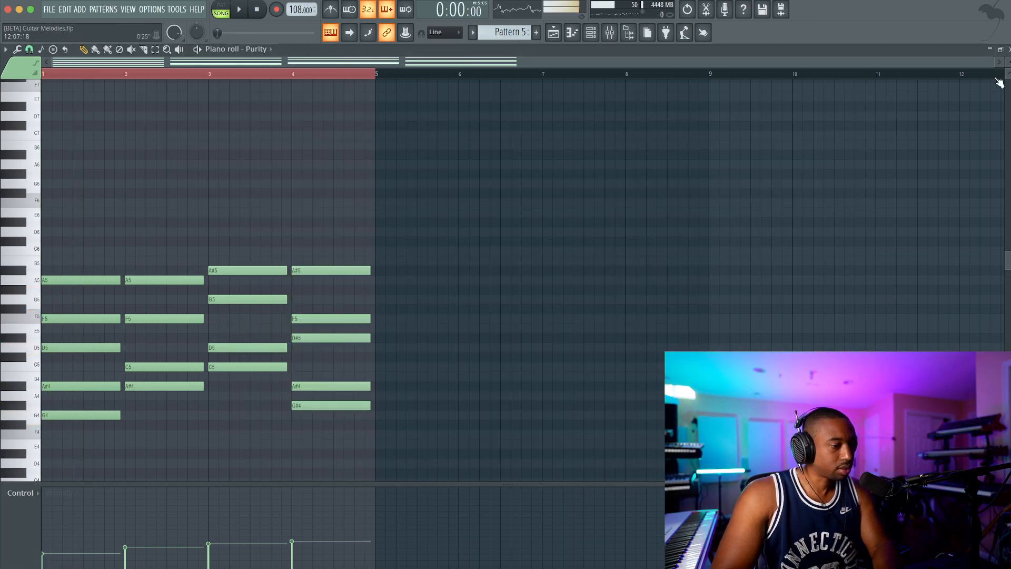
key(Escape)
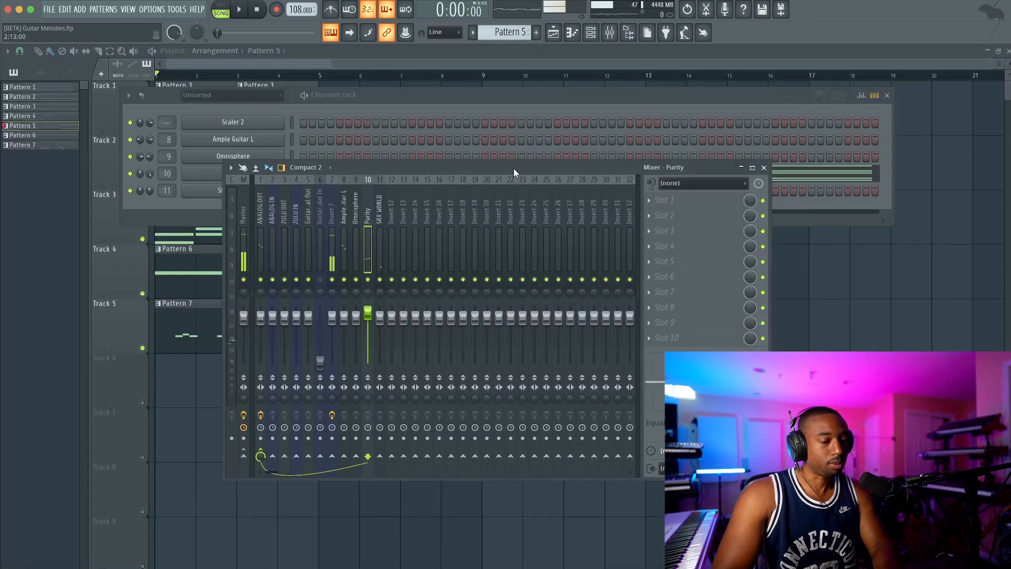
Select the ANALOG OUT mixer track, play the arrangement, and close the floating windows
click(265, 230)
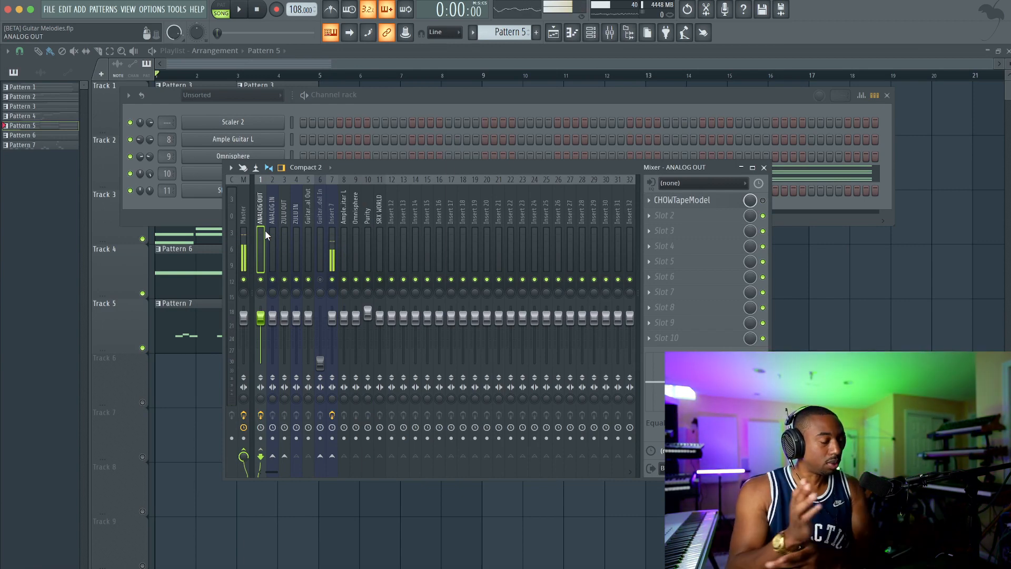
key(space)
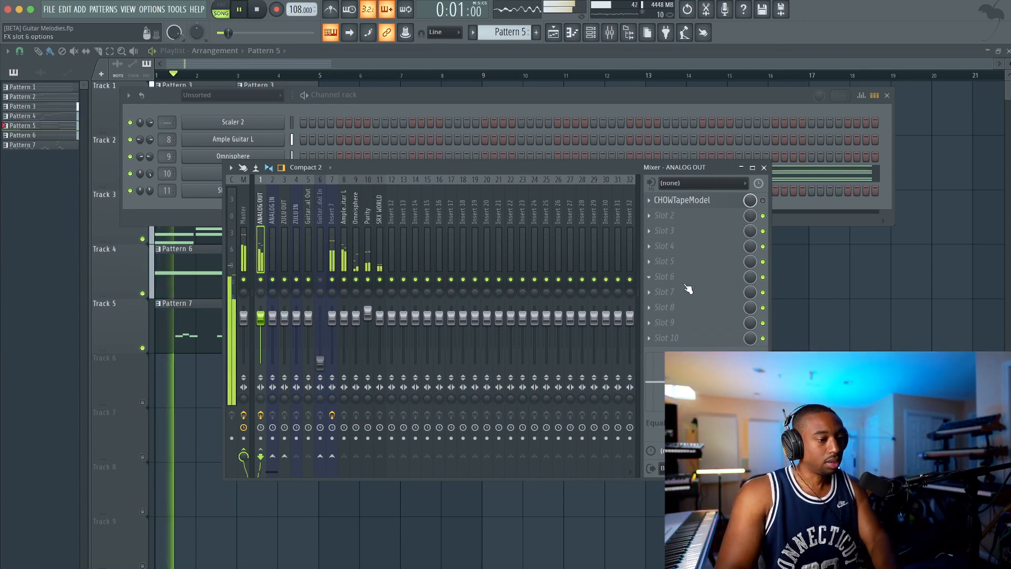
key(F12)
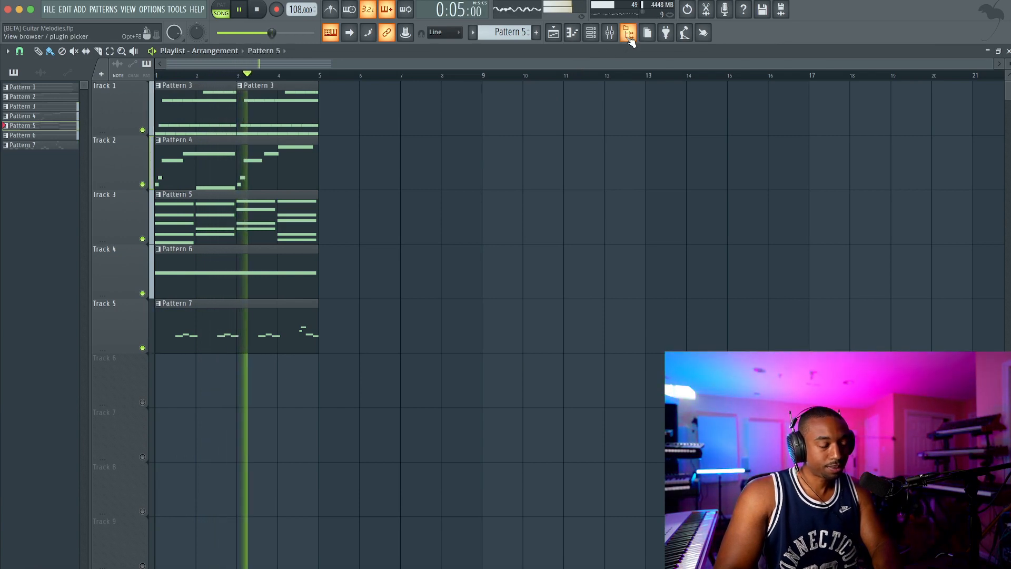
Stop playback and add the UAD RealVerb-Pro reverb to slot 2 of the ANALOG OUT mixer track
key(space)
click(610, 33)
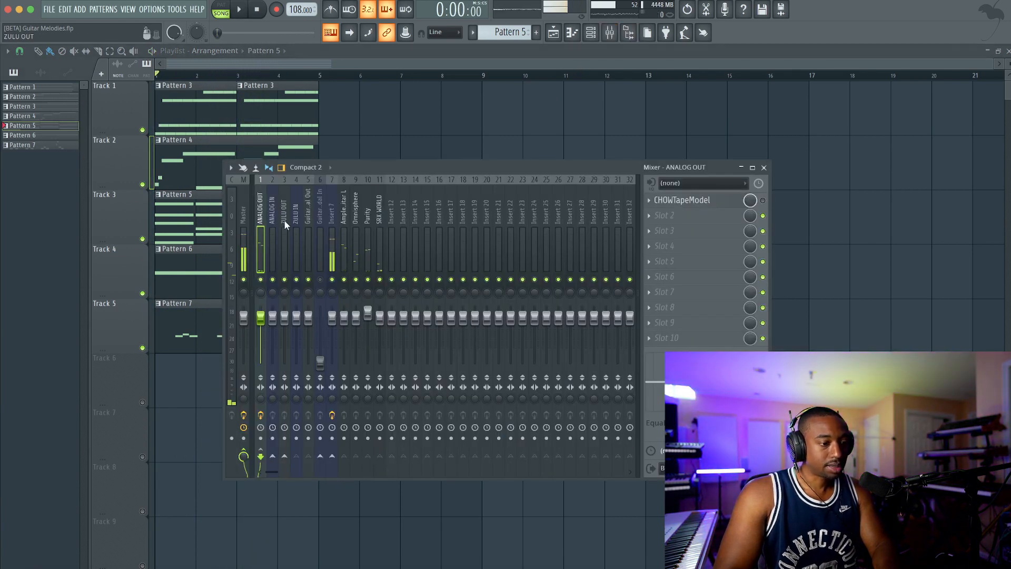
click(694, 214)
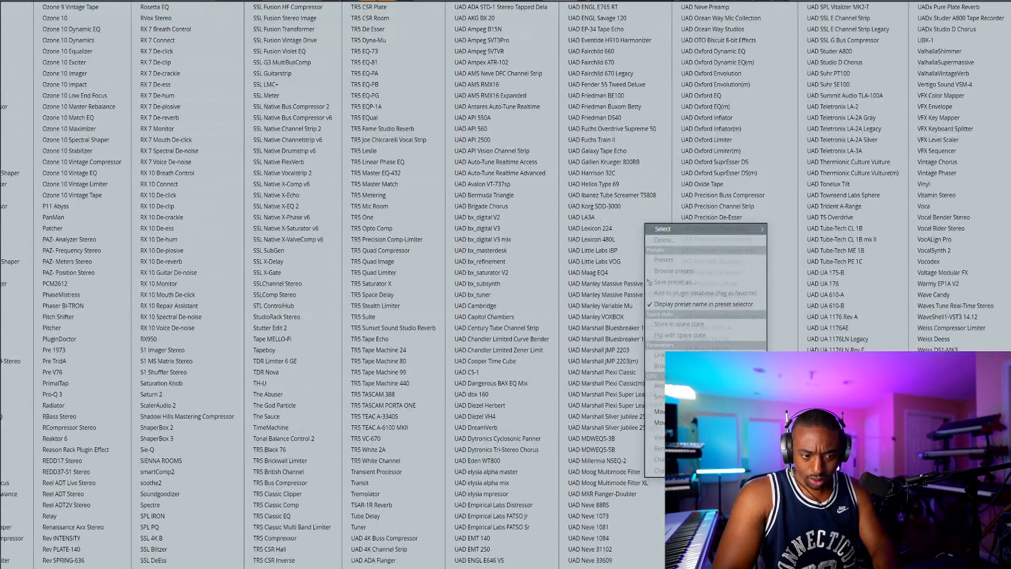
click(703, 405)
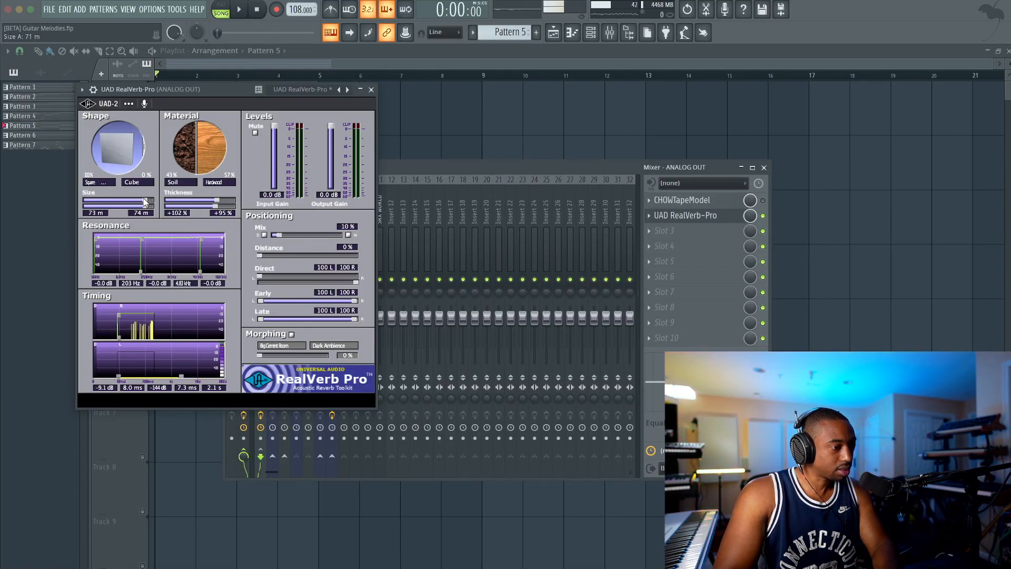
Set RealVerb-Pro's first shape size to 11 m and its mix to 100% while auditioning the arrangement, and close the plugin
drag(146, 203, 115, 199)
key(space)
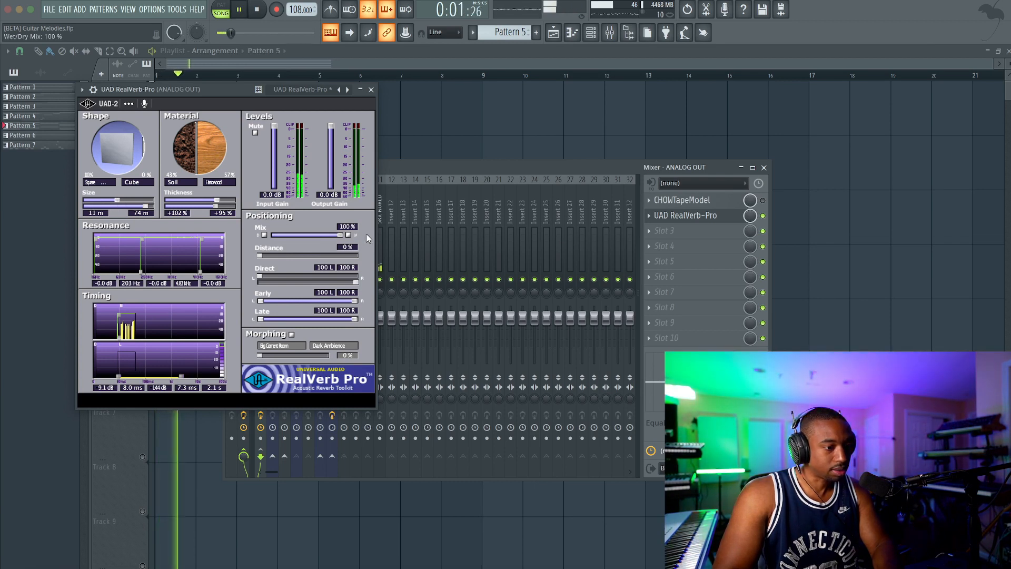
key(space)
click(349, 235)
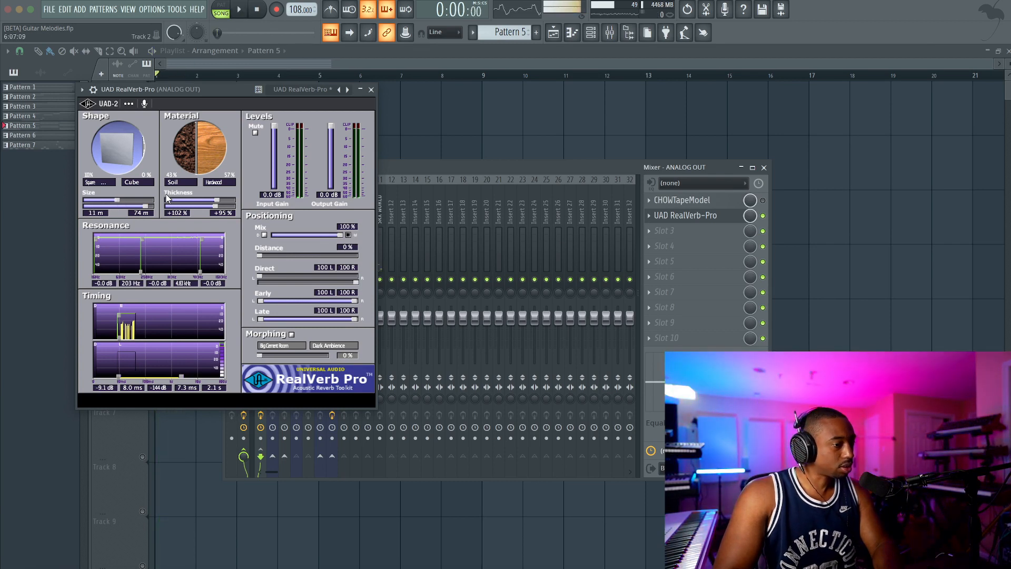
key(space)
click(372, 90)
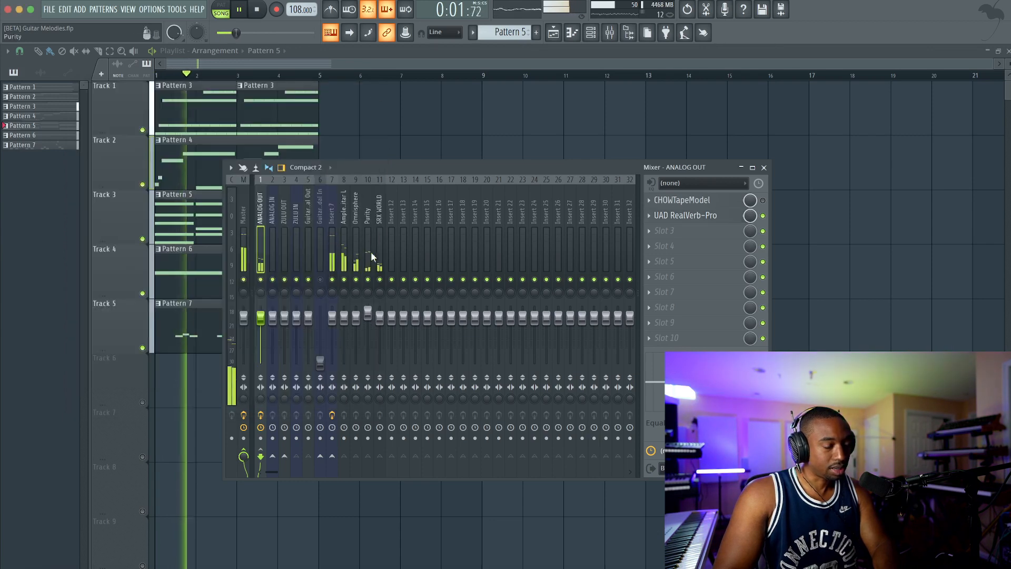
Add FabFilter Pro-C 2 to slot 3 of the ANALOG OUT track with the Vocal compression style, and play the arrangement
click(700, 232)
click(261, 207)
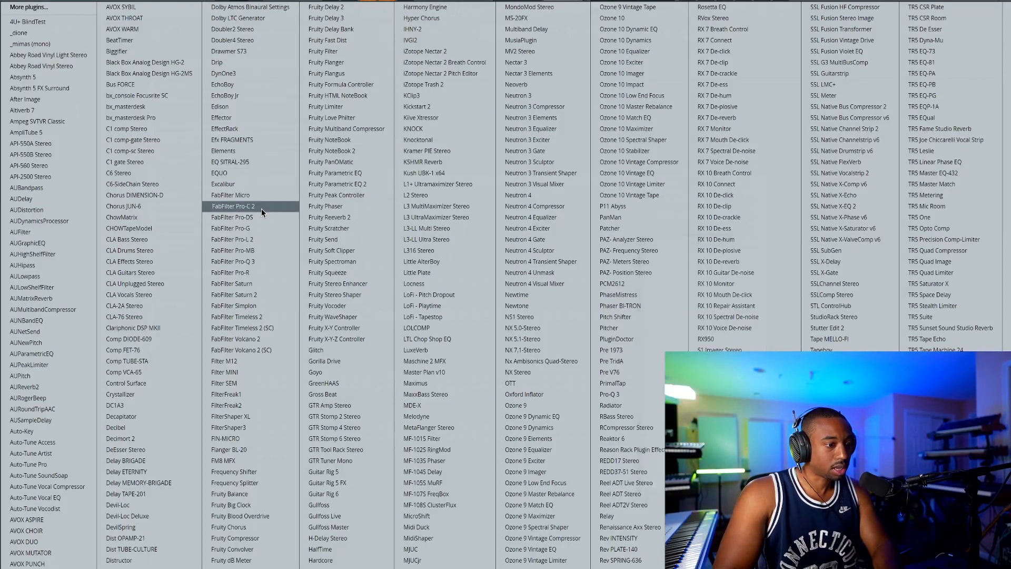
click(219, 253)
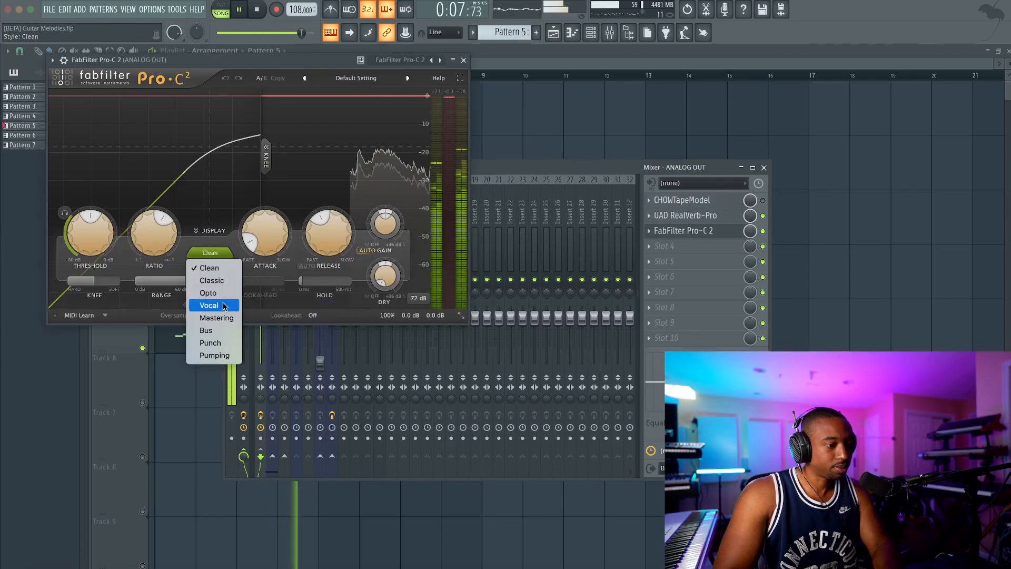
click(224, 306)
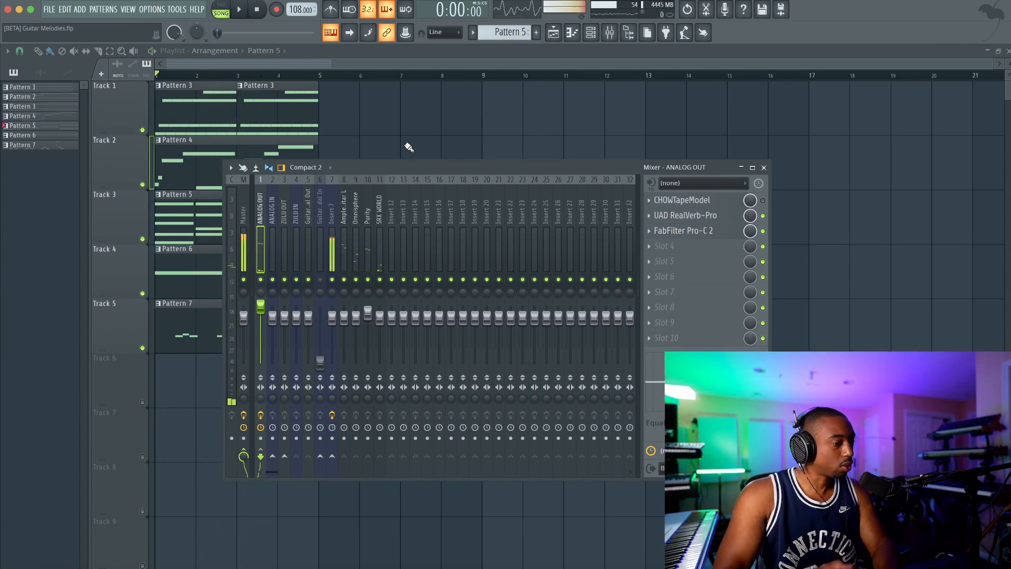
key(space)
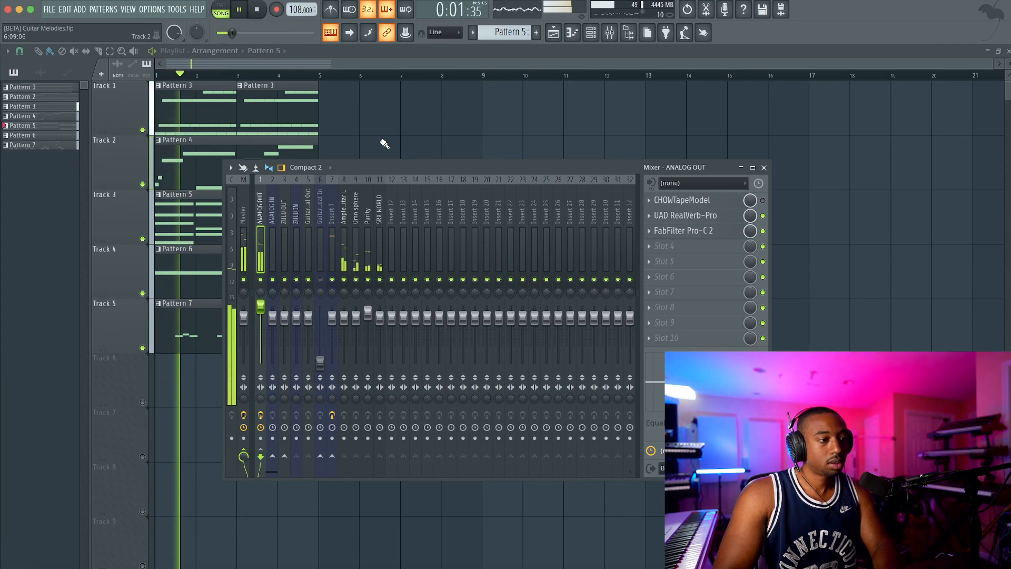
Try RealVerb-Pro's Medium Drum Room preset with a 29 ms late delay, and the Long Tube preset
click(685, 214)
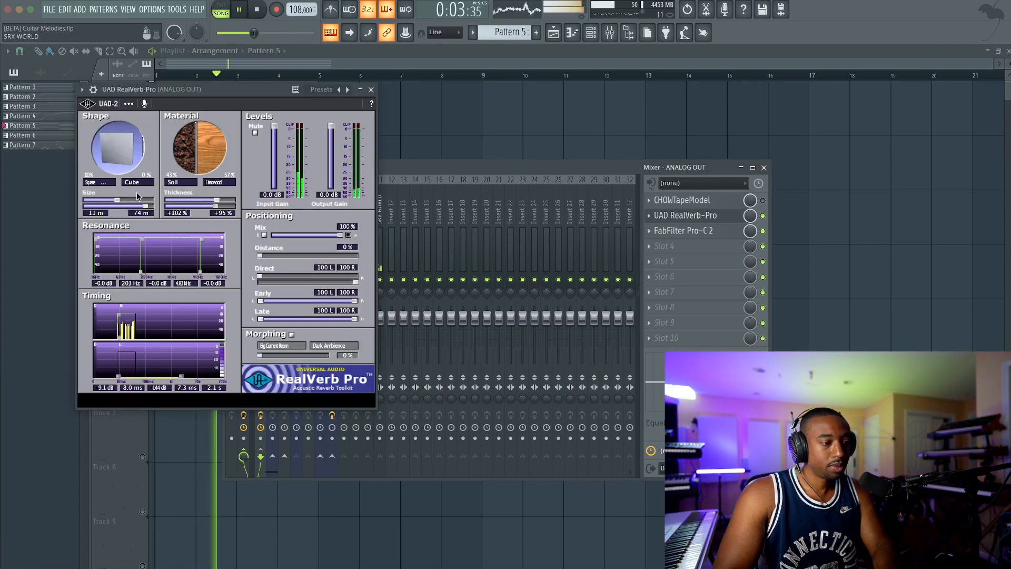
click(329, 89)
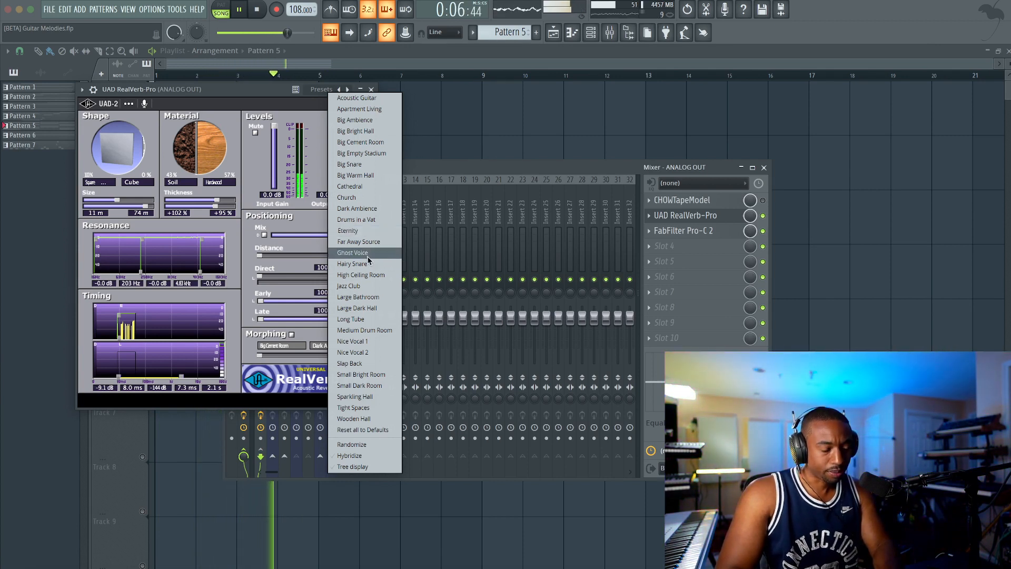
click(370, 331)
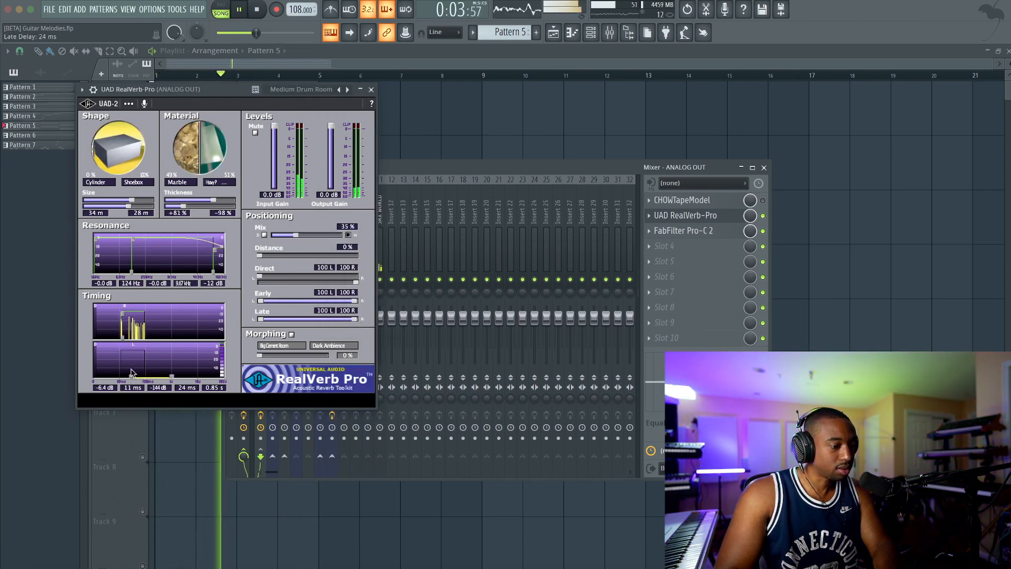
drag(131, 378, 138, 348)
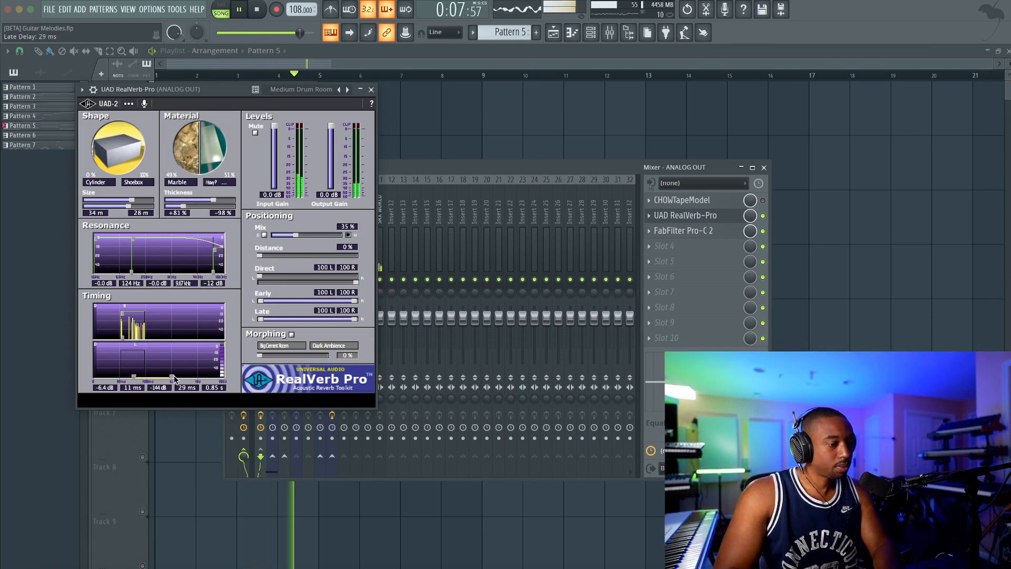
click(340, 90)
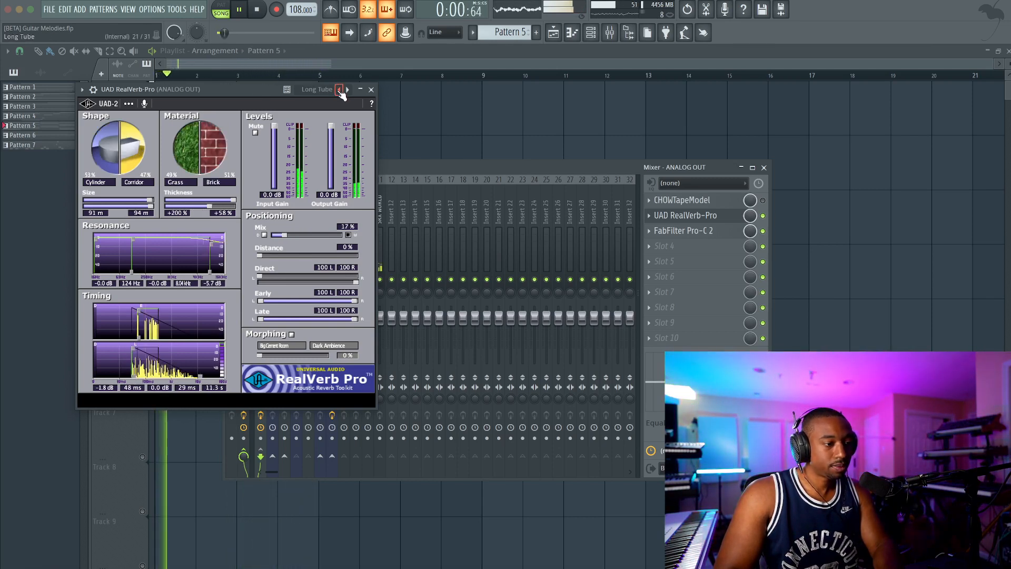
Load RealVerb-Pro's Big Warm Hall preset, set its mix to 56% during playback, and close the plugin
click(331, 90)
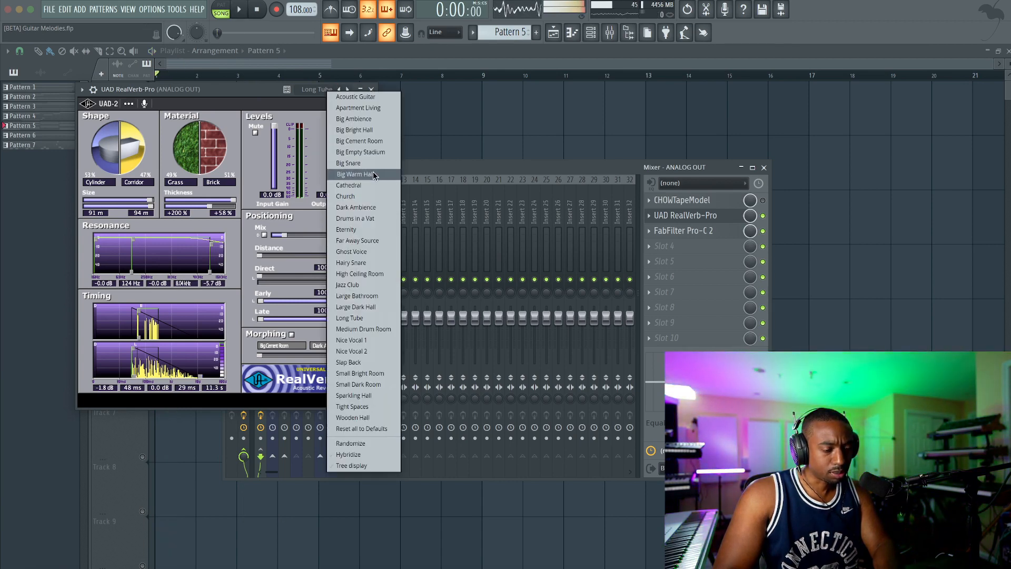
click(373, 174)
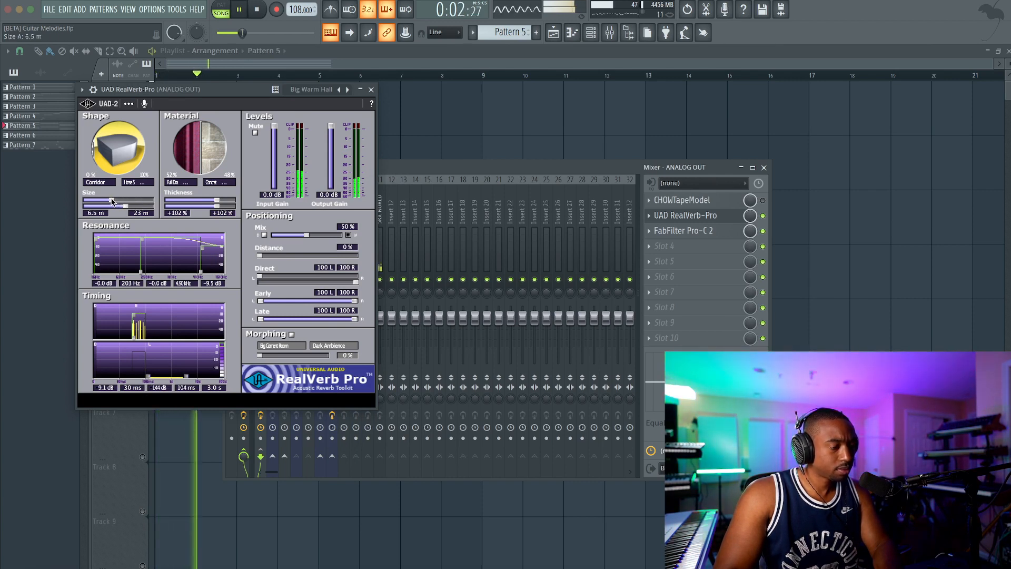
click(348, 234)
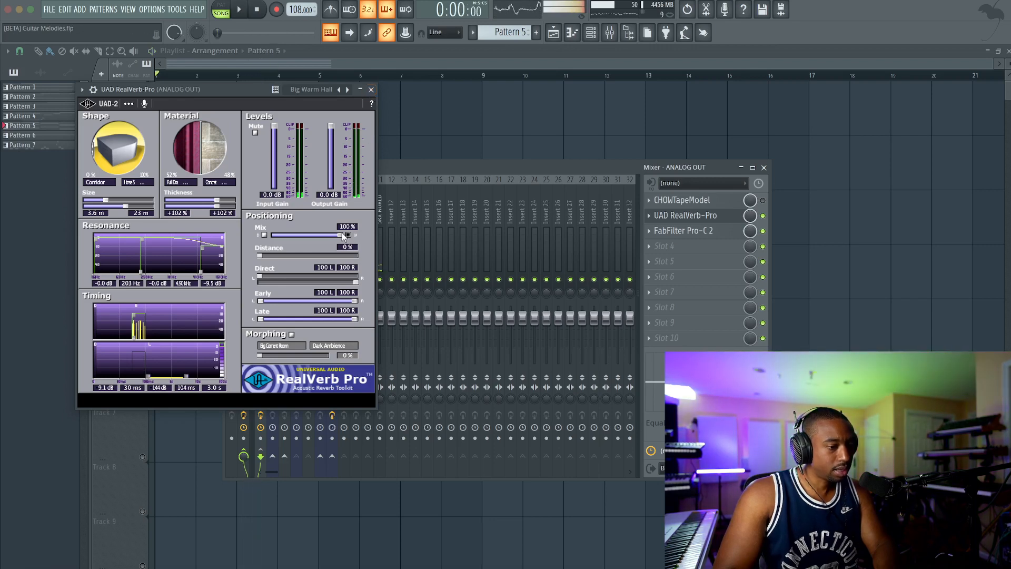
key(space)
drag(302, 235, 309, 234)
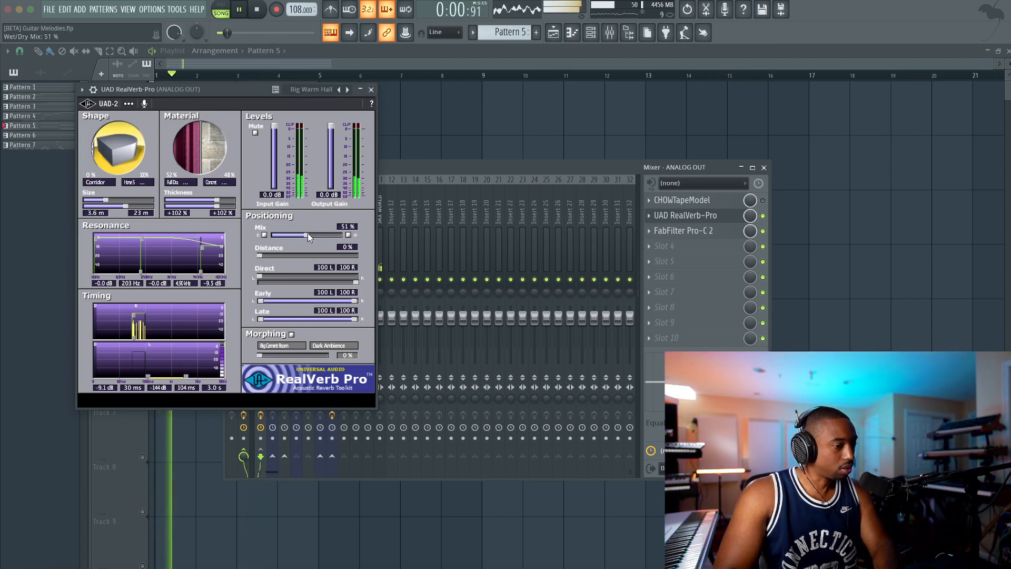
click(371, 89)
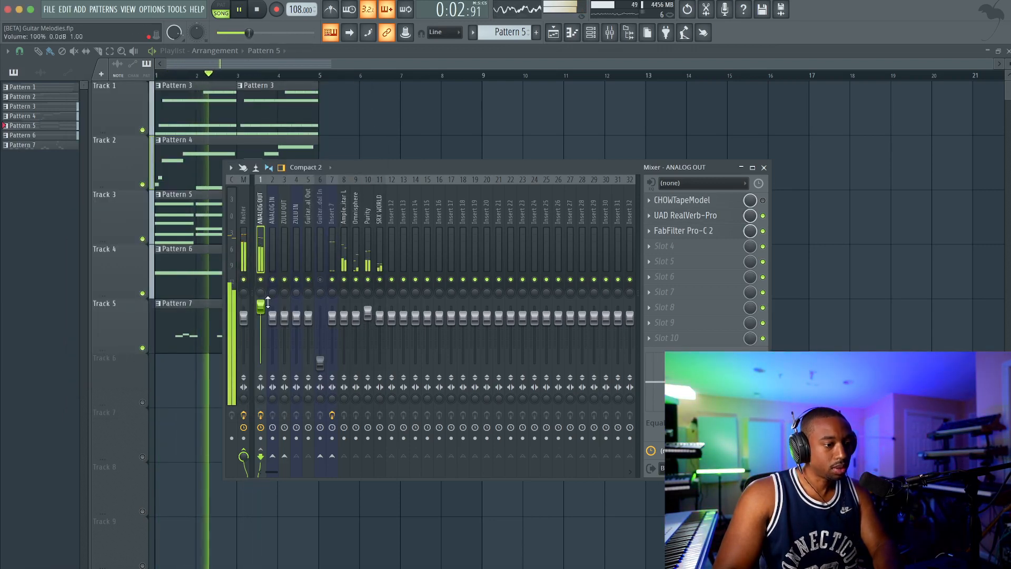
Set RealVerb-Pro's first shape size to 46 m, and close the plugin and the mixer
click(713, 217)
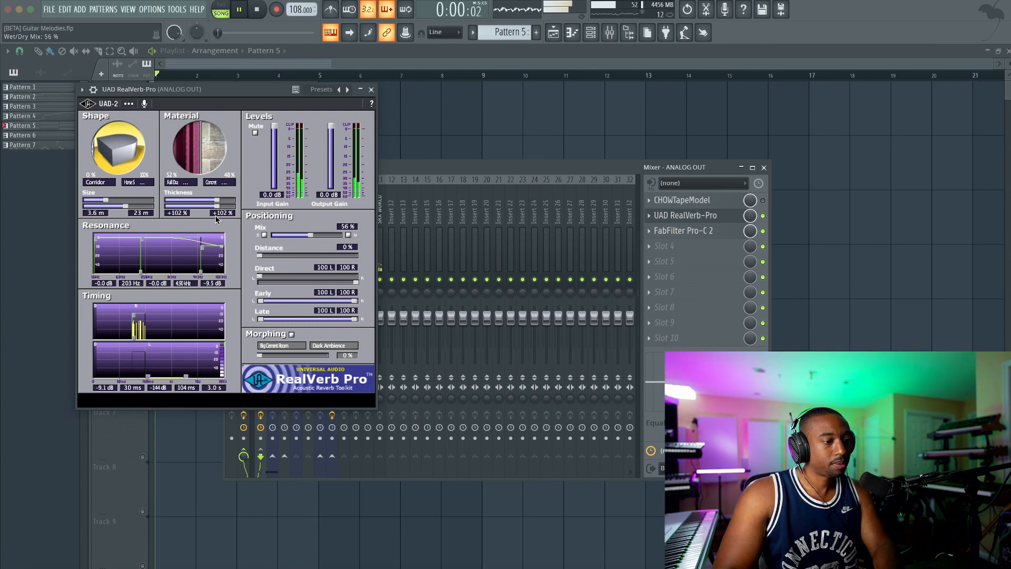
drag(101, 200, 139, 201)
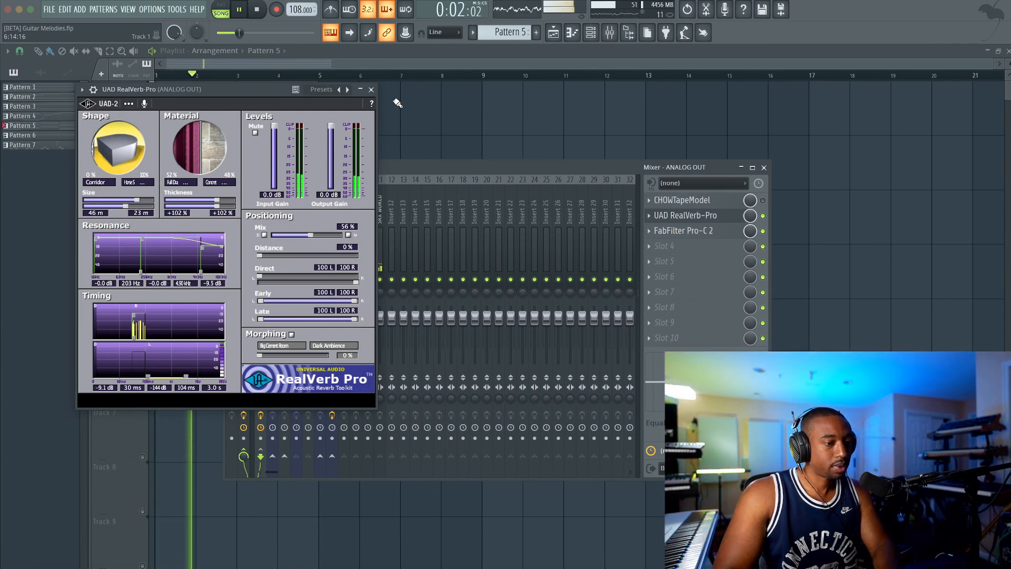
click(372, 89)
key(F9)
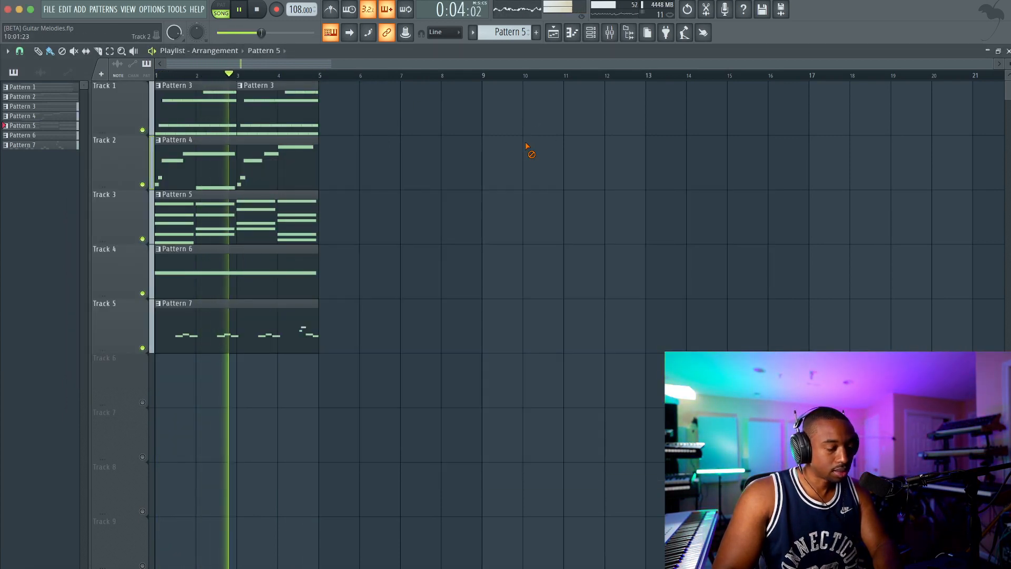